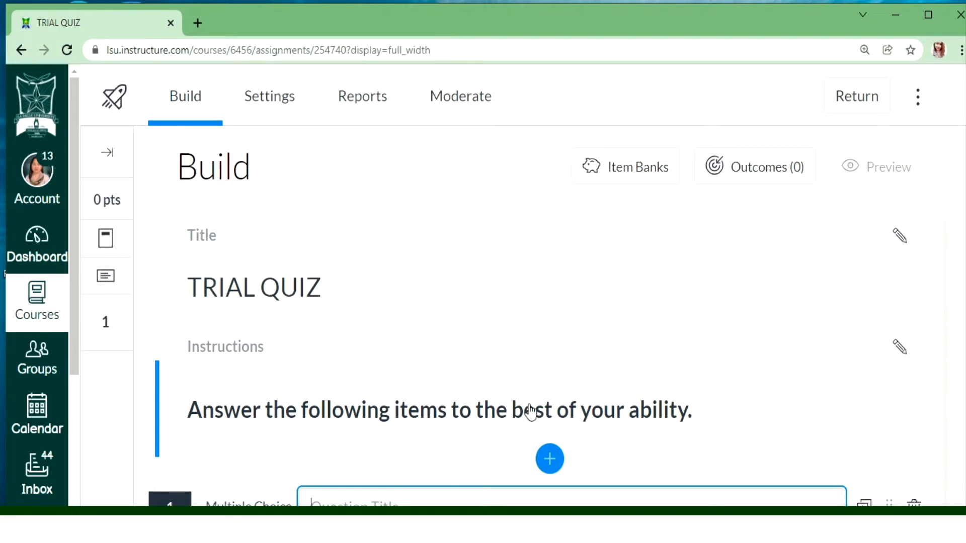
Title the first multiple-choice question "Pronouns".
scroll(547, 394, down, 1)
scroll(547, 395, down, 4)
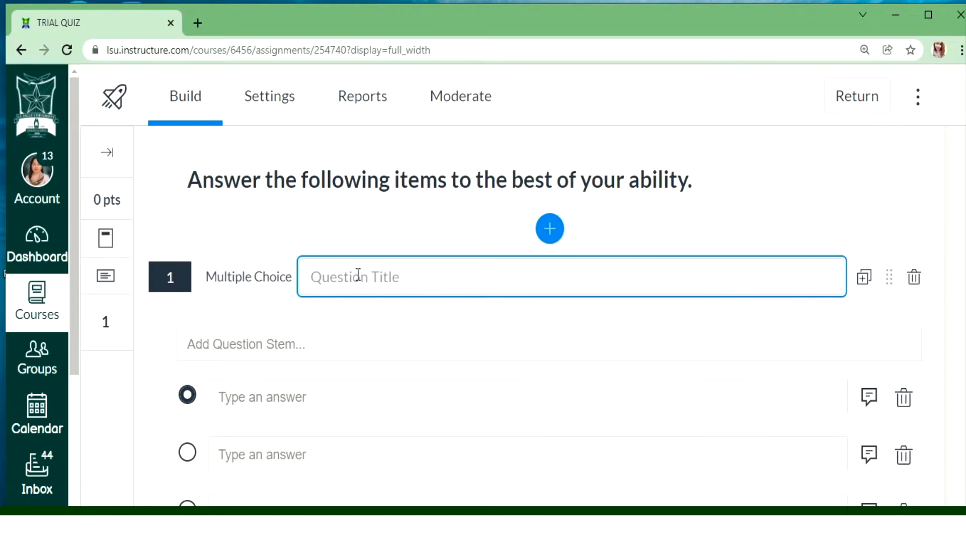
text(Pronouns)
Enter the question stem "Which of the following underlined words in the sentences is a pronoun?".
scroll(445, 320, down, 3)
scroll(407, 293, up, 2)
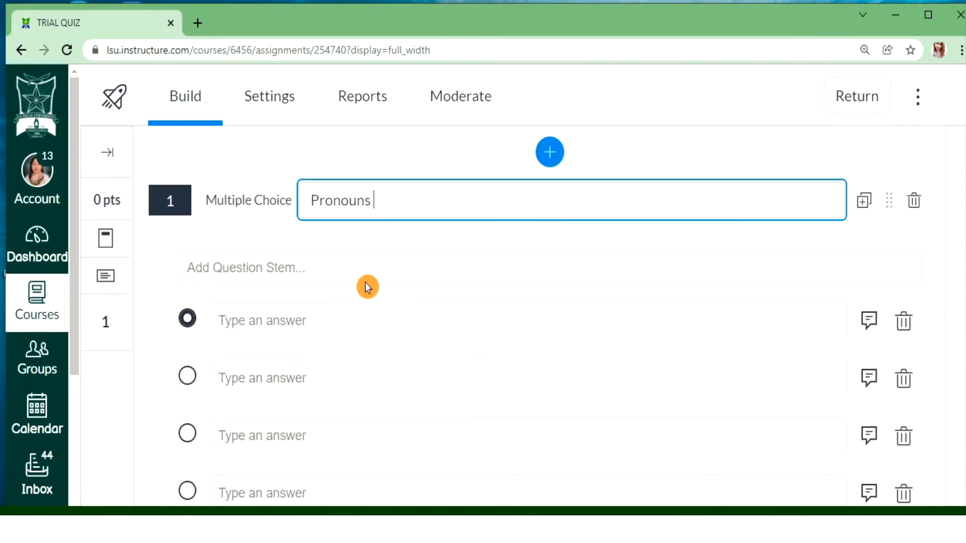
click(300, 261)
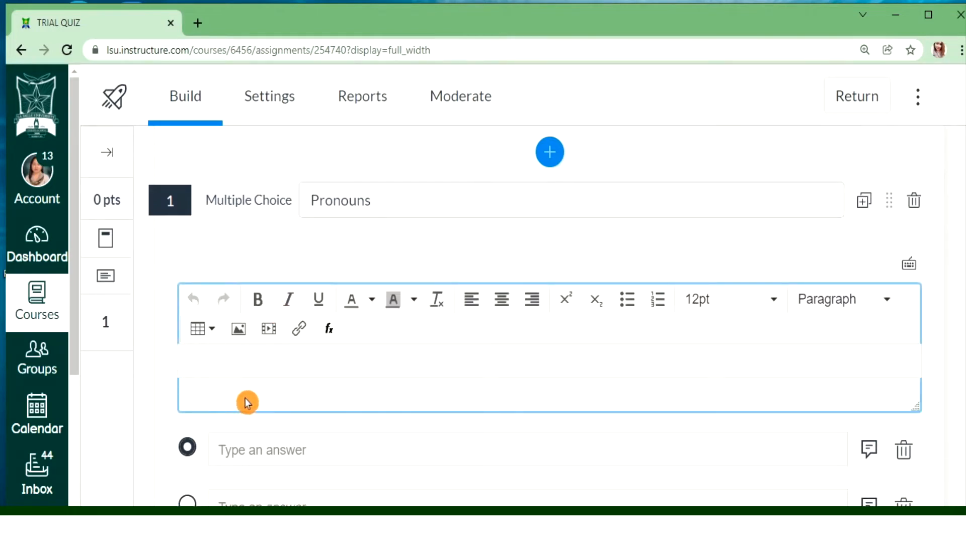
text(Which of the following underlined words )
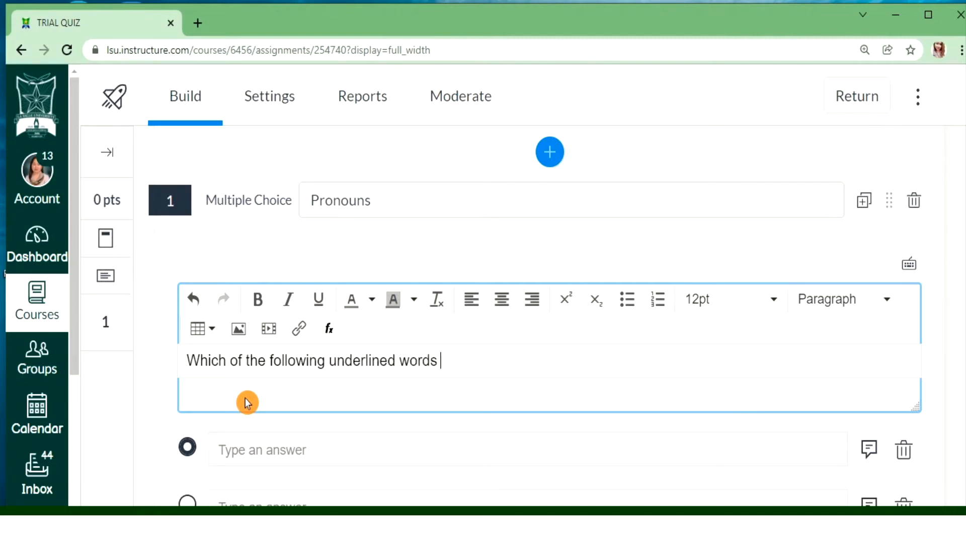
text(in the sentences)
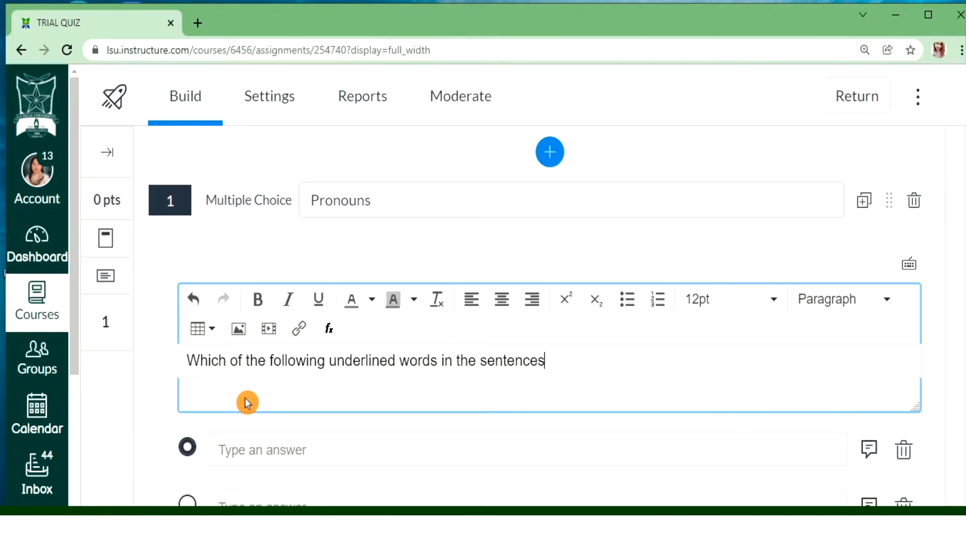
text( is a pronou)
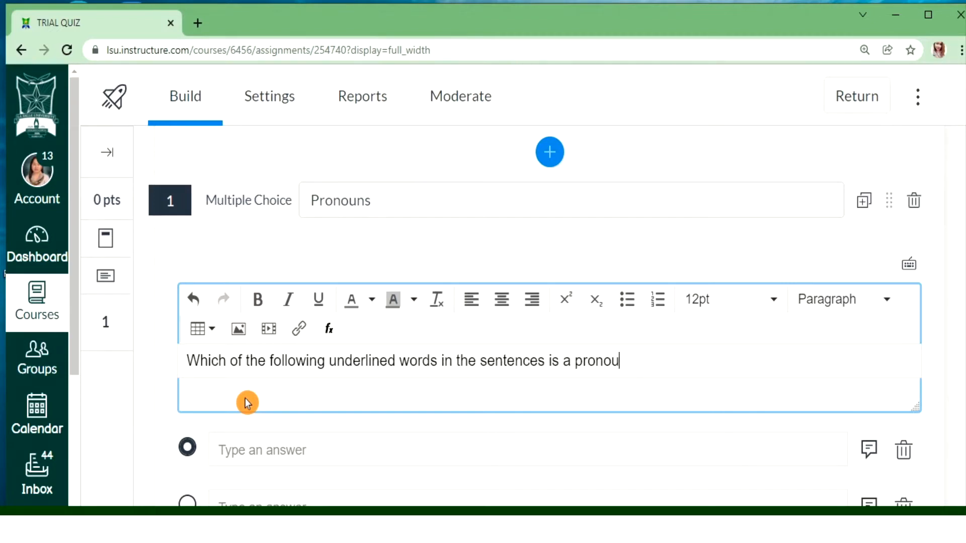
text(n?)
Format the whole question stem as bold, dark green, 18pt text.
drag(646, 357, 154, 341)
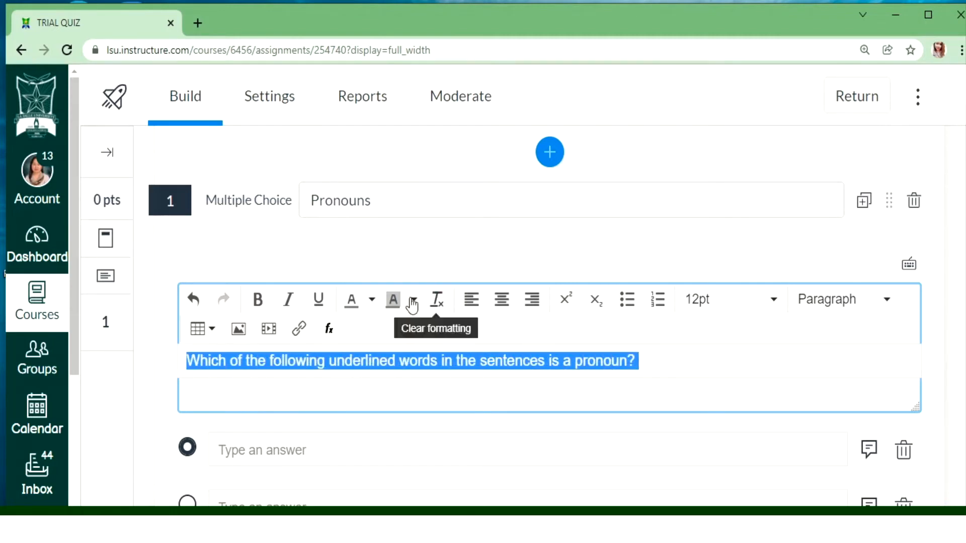
key(ctrl+b)
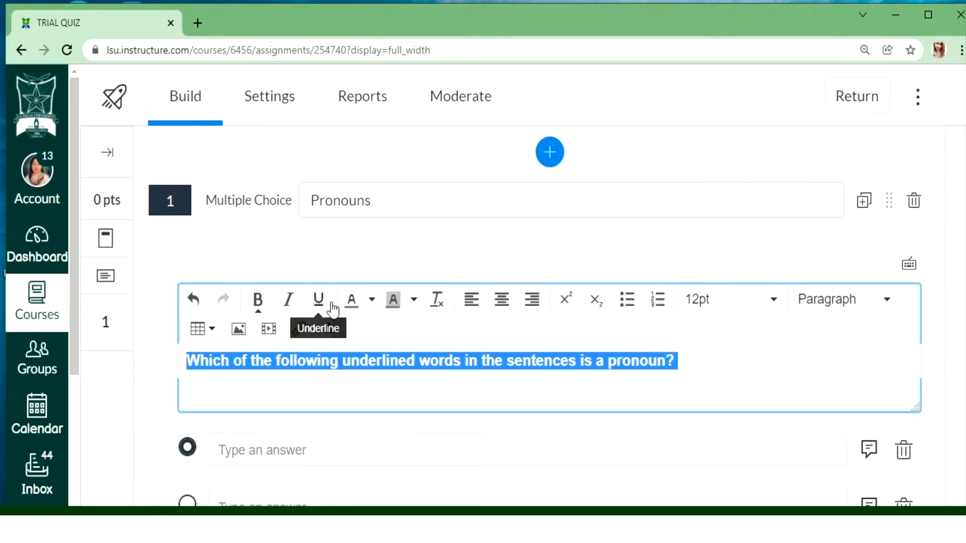
click(372, 301)
click(352, 391)
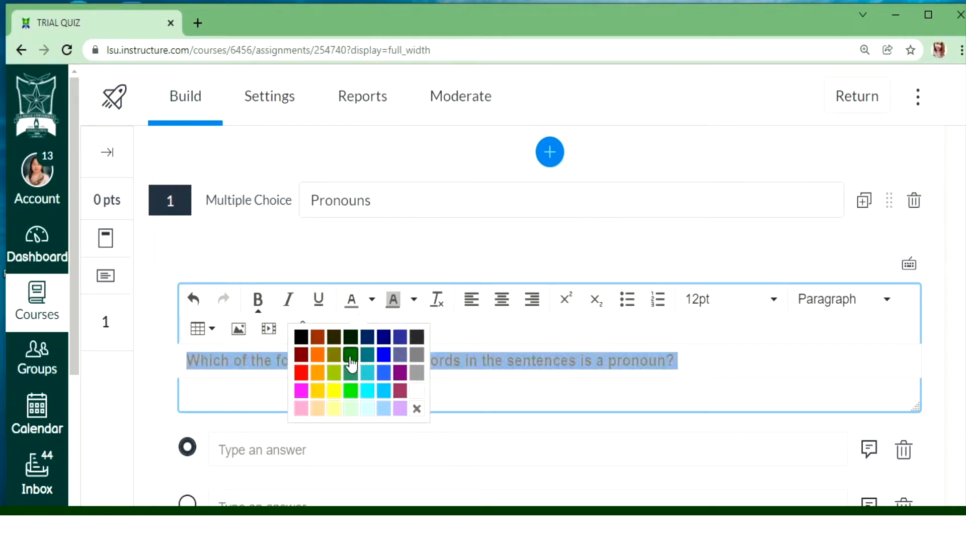
click(737, 304)
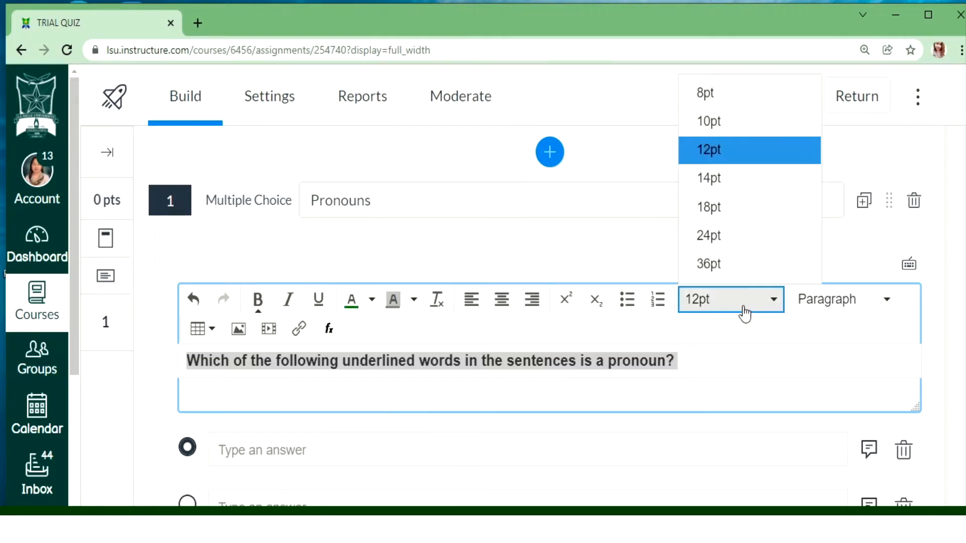
click(731, 216)
Enter "I saw them running together along the road yesterday." as the first answer choice.
scroll(443, 433, down, 4)
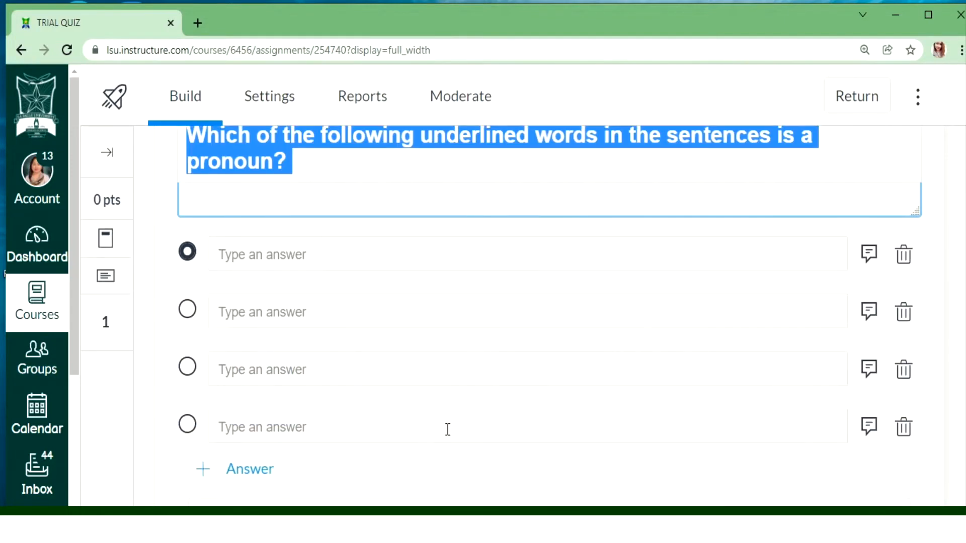
scroll(453, 433, down, 2)
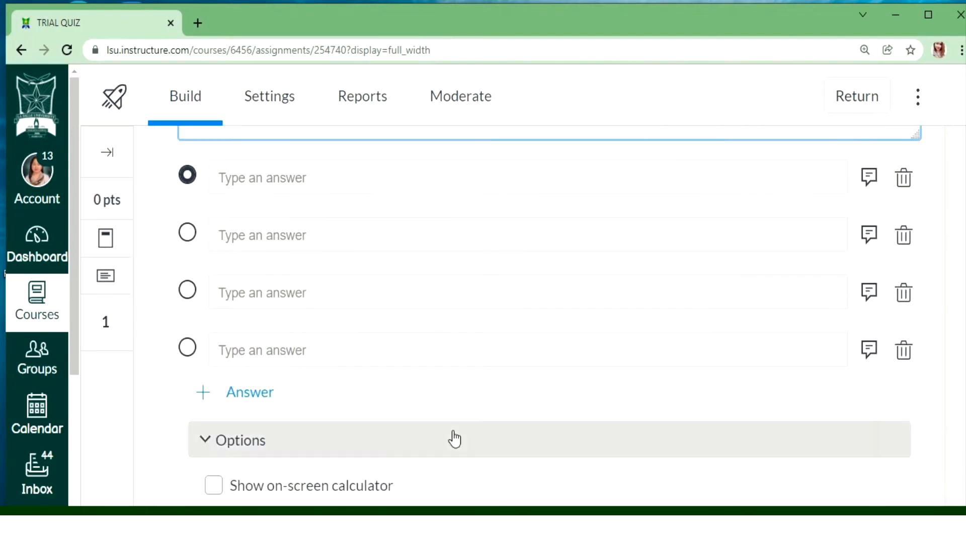
click(302, 177)
key(Caps_Lock)
key(Caps_Lock)
text(I saw)
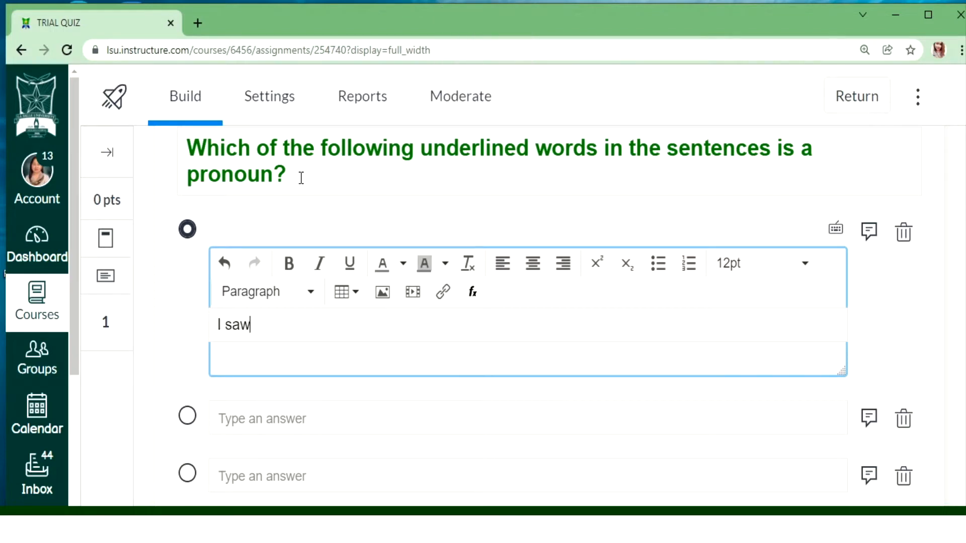
text( them running)
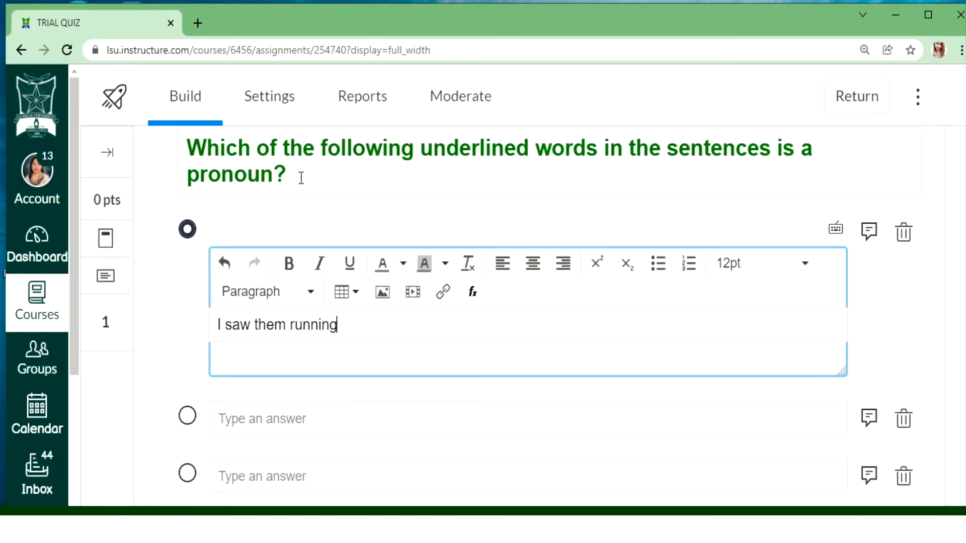
text( together along the)
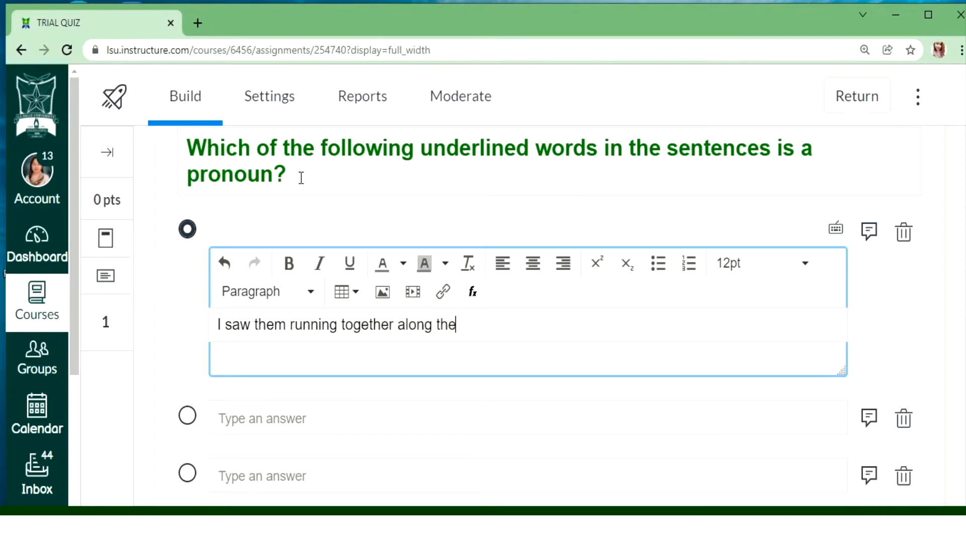
text( road yesterday.)
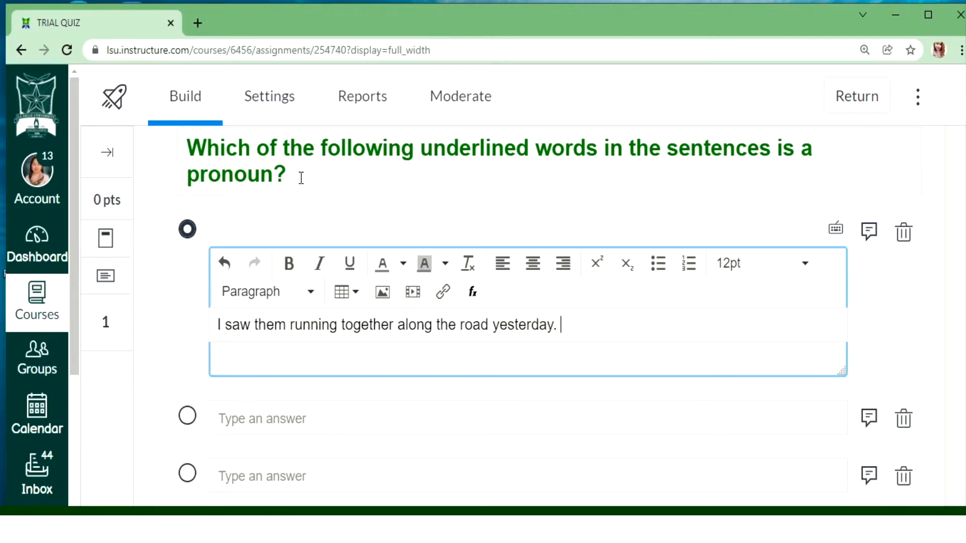
Set the first answer's text to 18pt and make the word "yesterday" bold and underlined.
drag(596, 344, 218, 322)
click(760, 263)
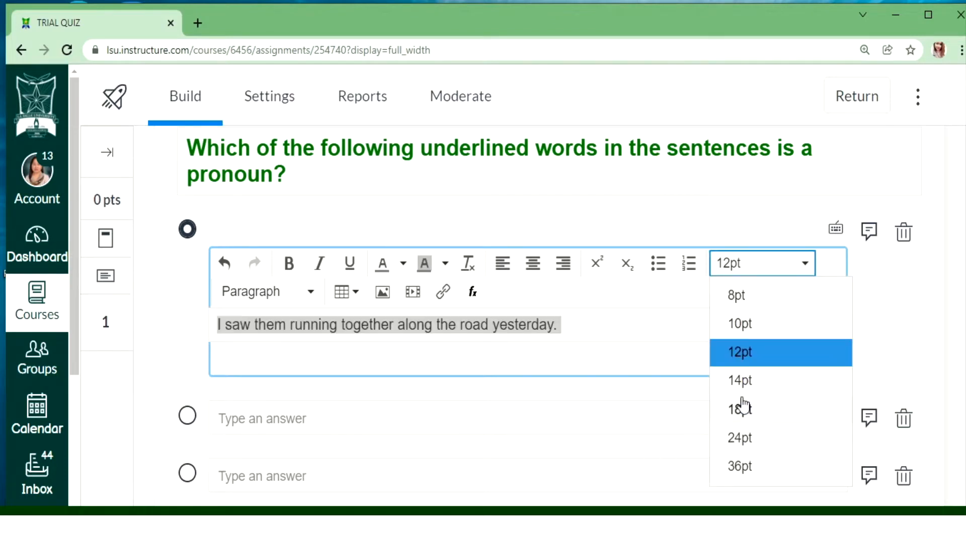
click(741, 409)
click(778, 322)
drag(724, 332, 630, 332)
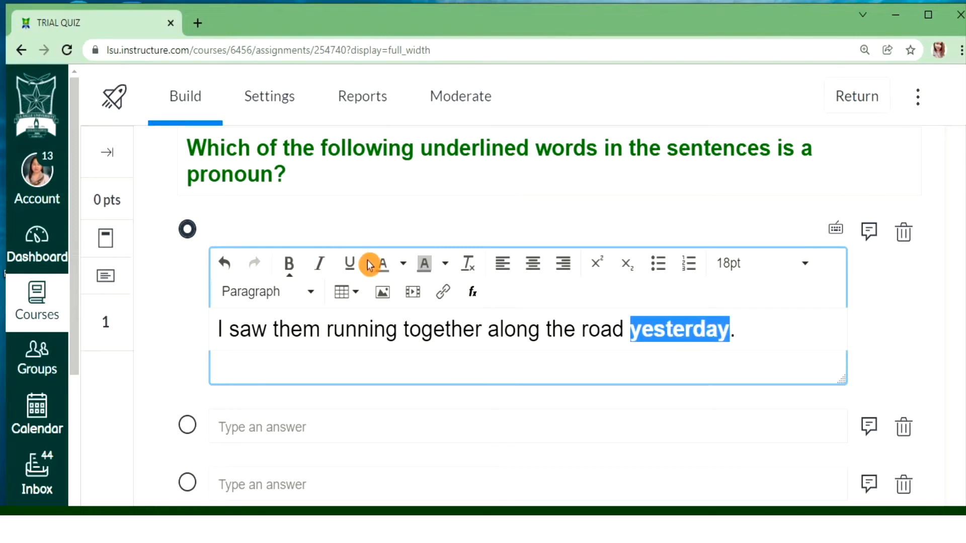
click(351, 264)
click(797, 330)
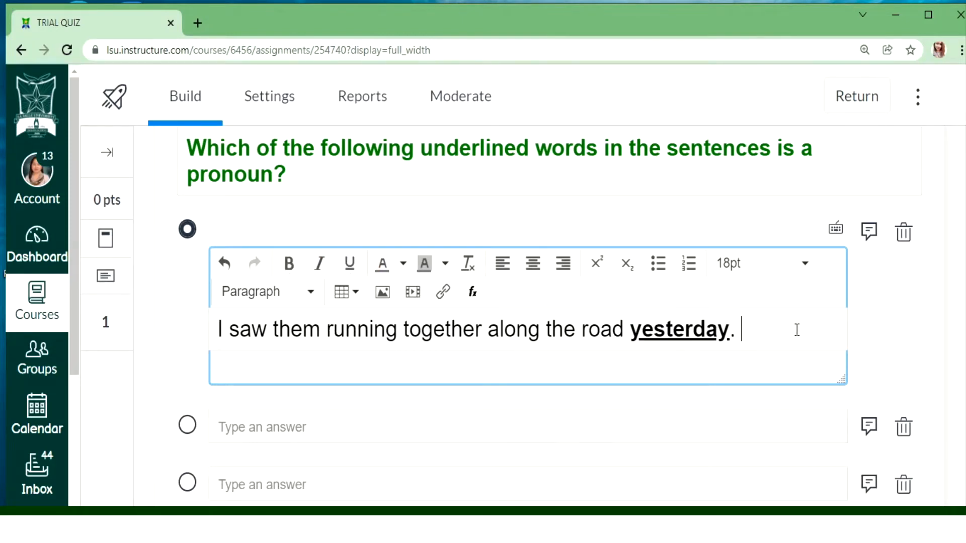
Enter "As an adult, you can assess the situation realistically." as the second answer choice.
scroll(797, 330, down, 3)
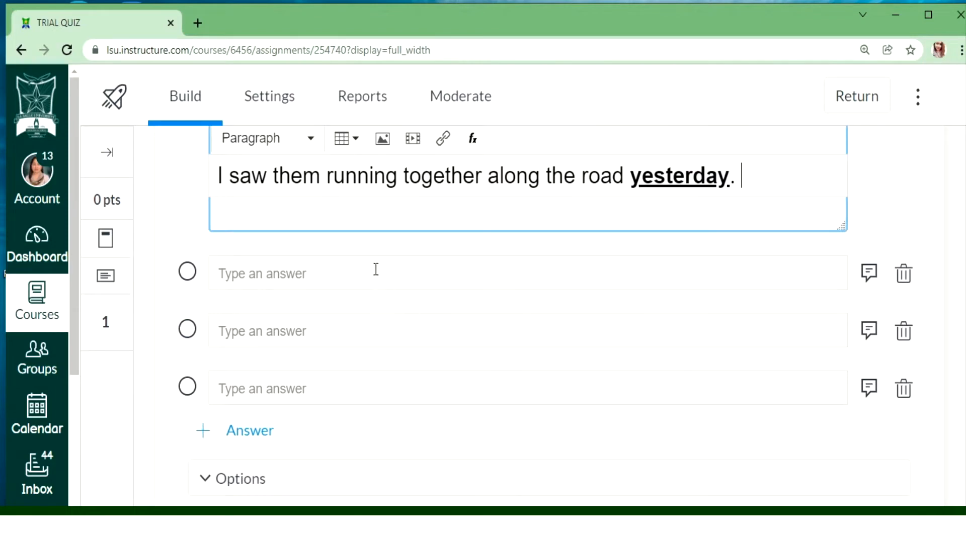
click(376, 270)
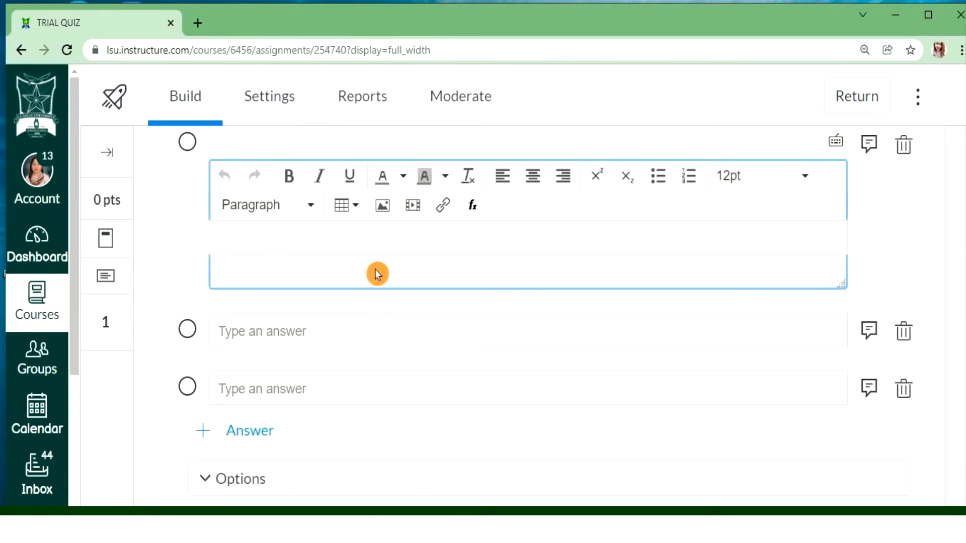
text(As an adult)
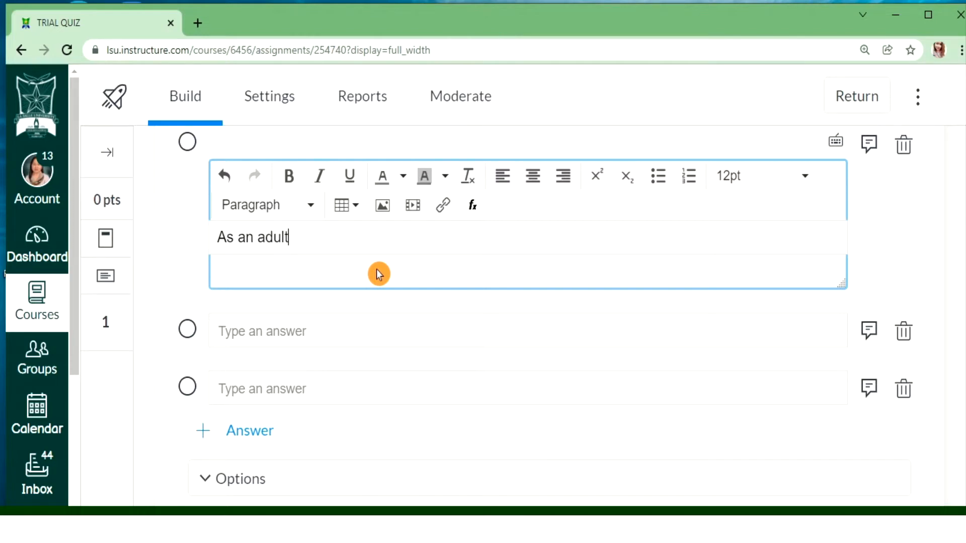
text(, you can asse)
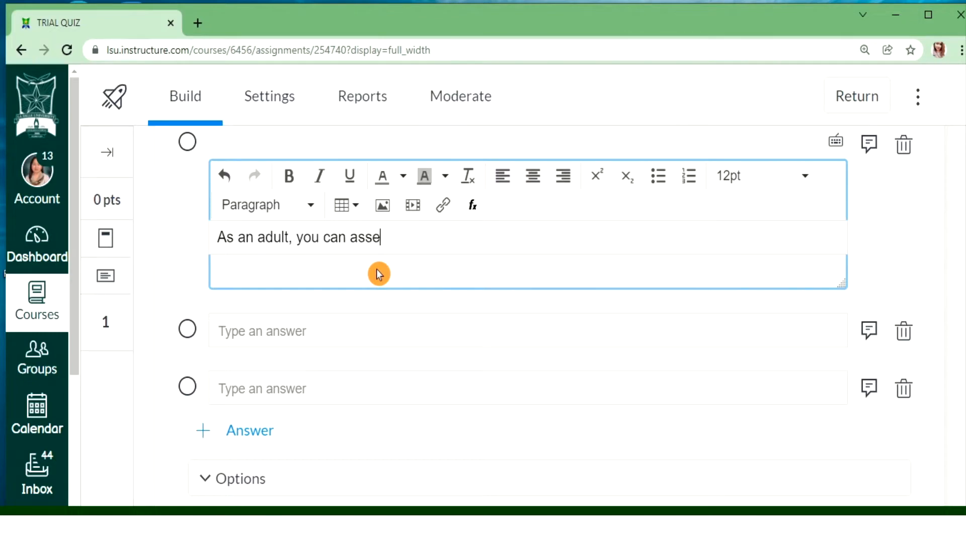
text(ss the situat)
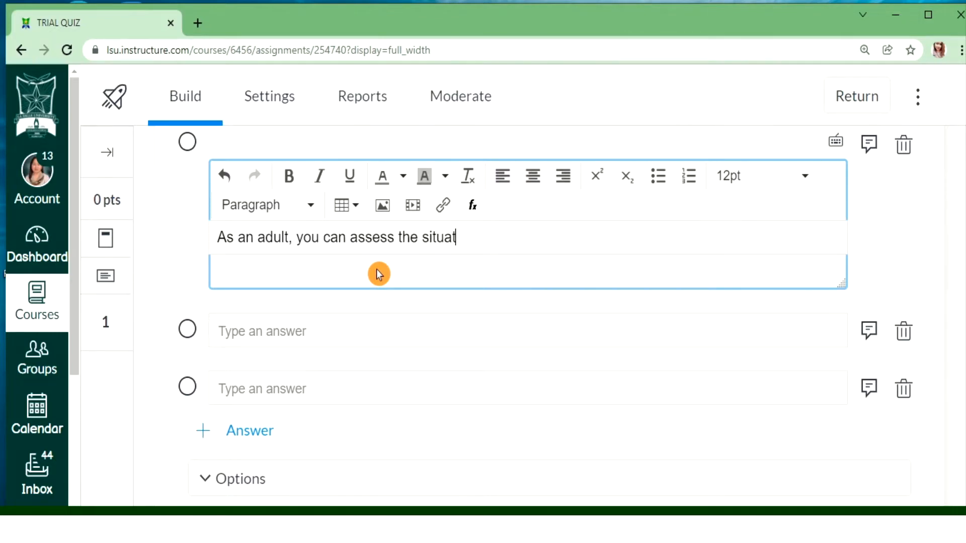
text(ion realistically)
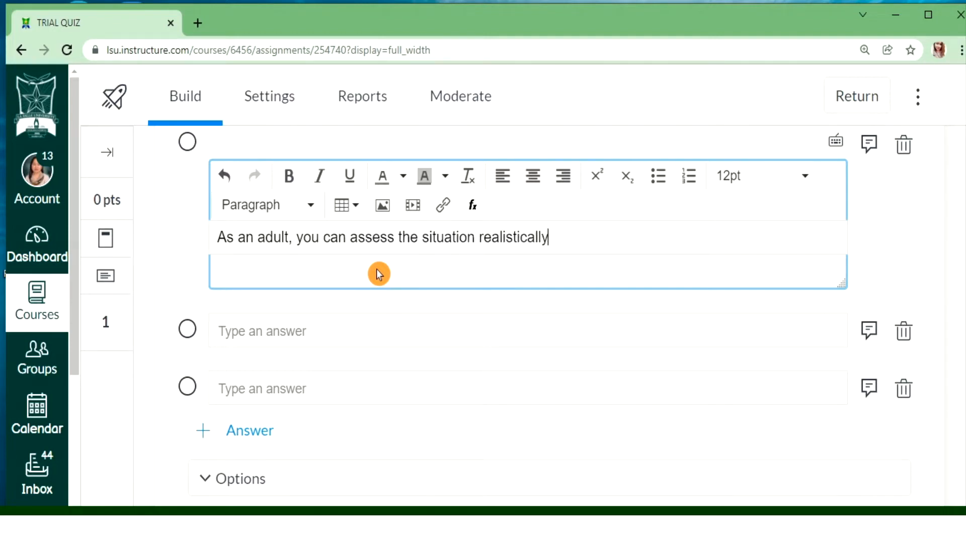
text(.)
Set the second answer's text to 18pt and make the word "you" bold and underlined.
drag(581, 242, 207, 225)
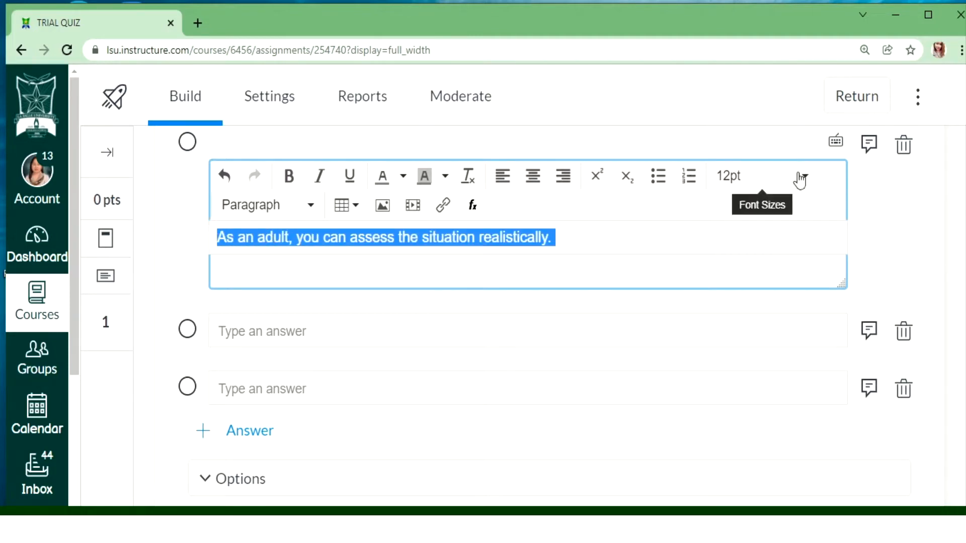
click(801, 178)
click(755, 333)
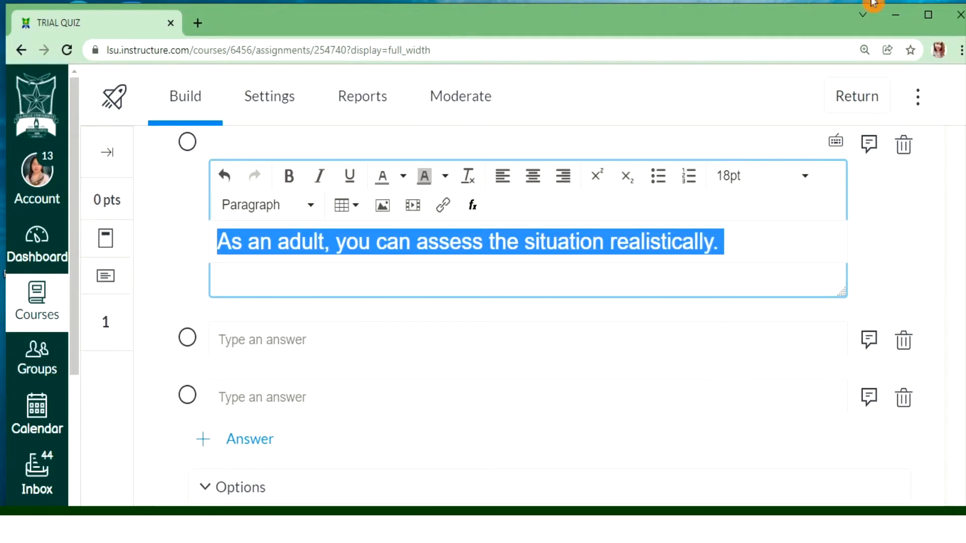
click(742, 240)
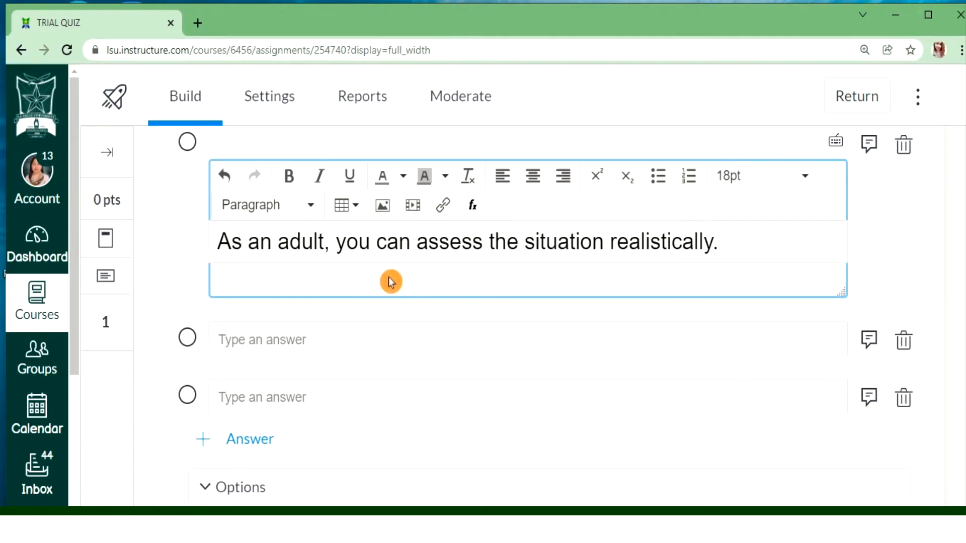
drag(371, 241, 339, 244)
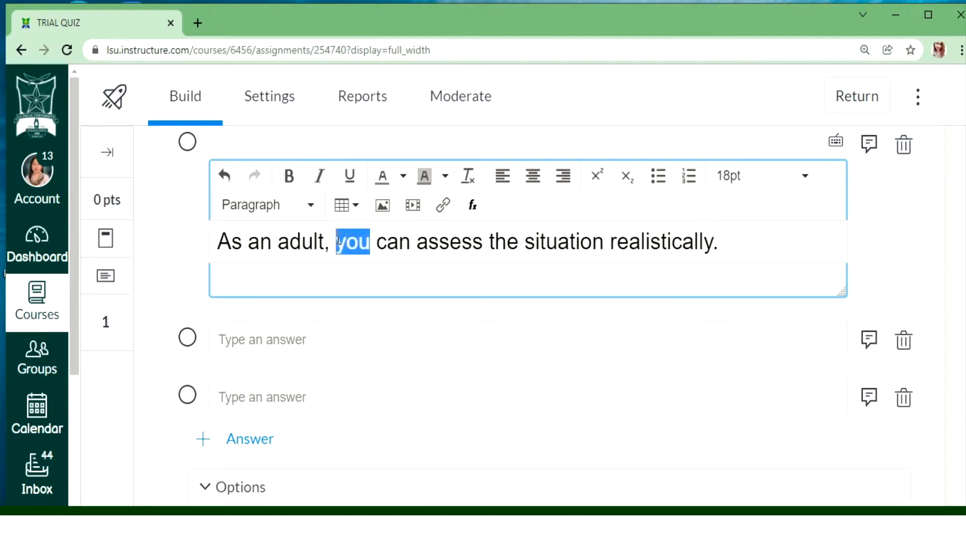
click(289, 177)
click(353, 181)
click(744, 250)
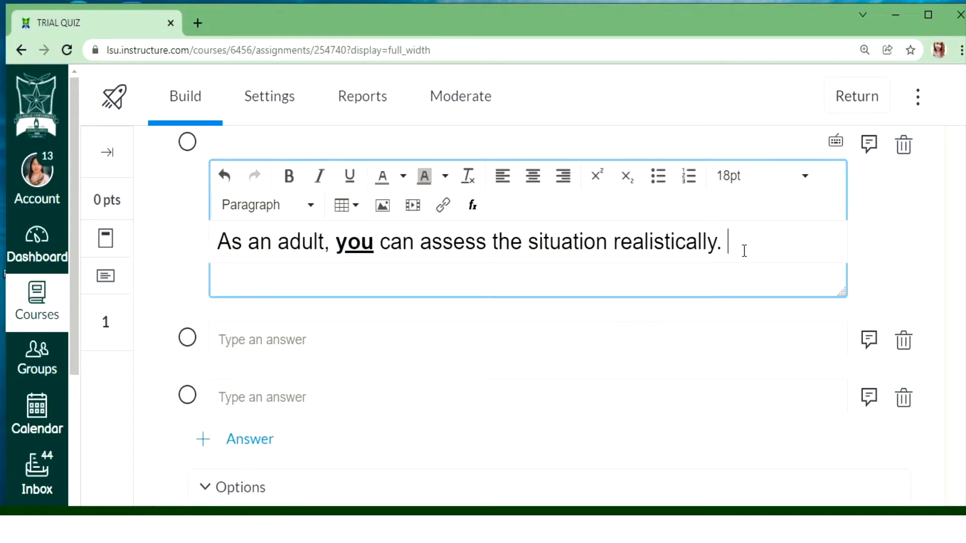
Enter "Please accompany me on the trip to my hometown." as the third answer choice.
scroll(478, 282, down, 3)
click(256, 190)
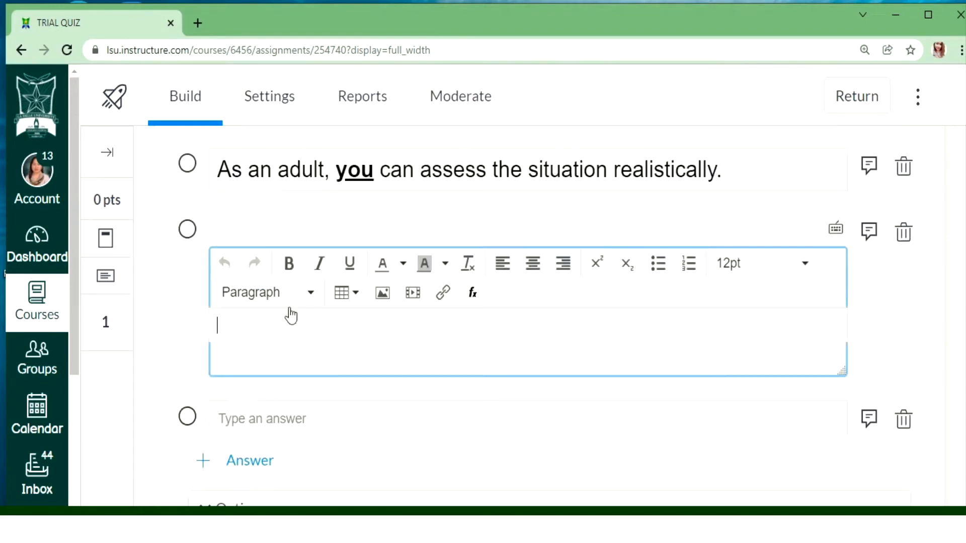
text(P)
key(Caps_Lock)
text(lease accomp)
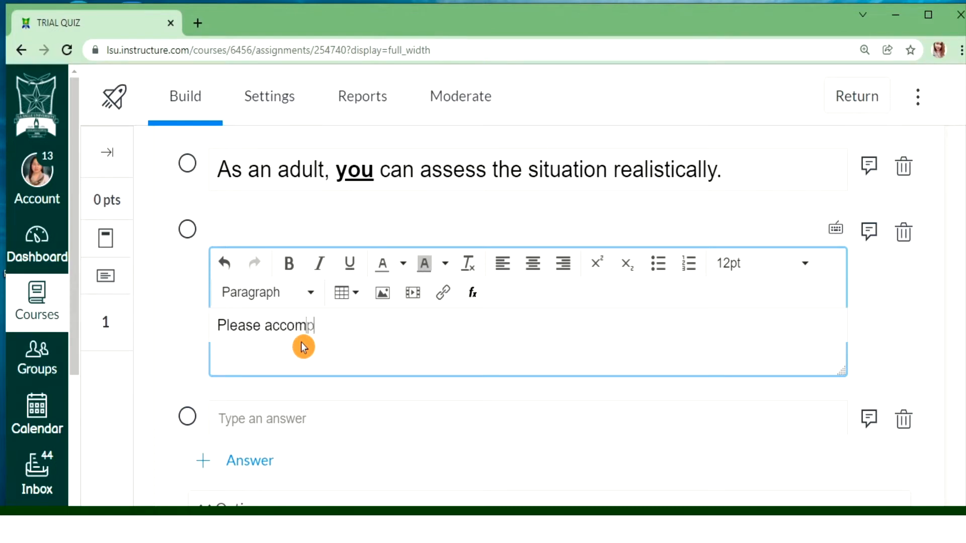
text(any me on th)
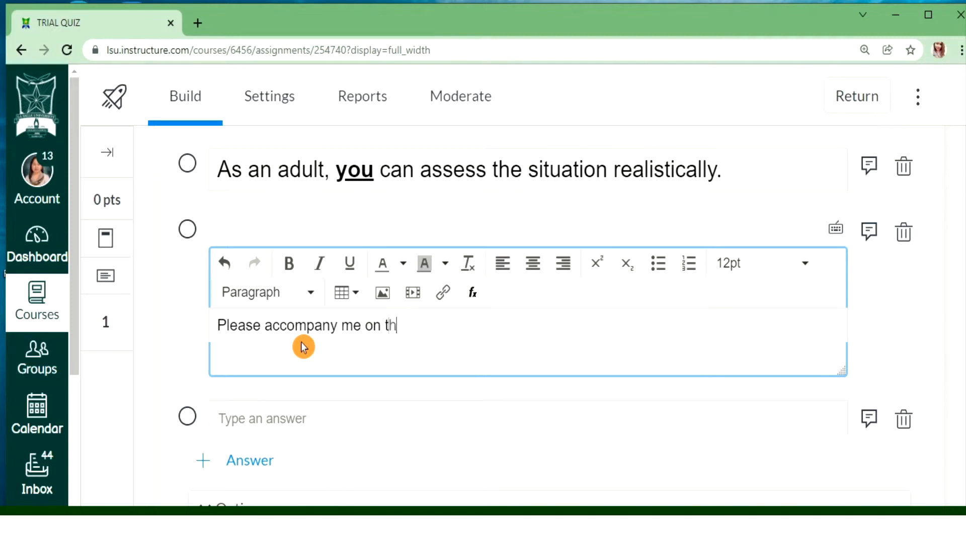
text(e trip to my)
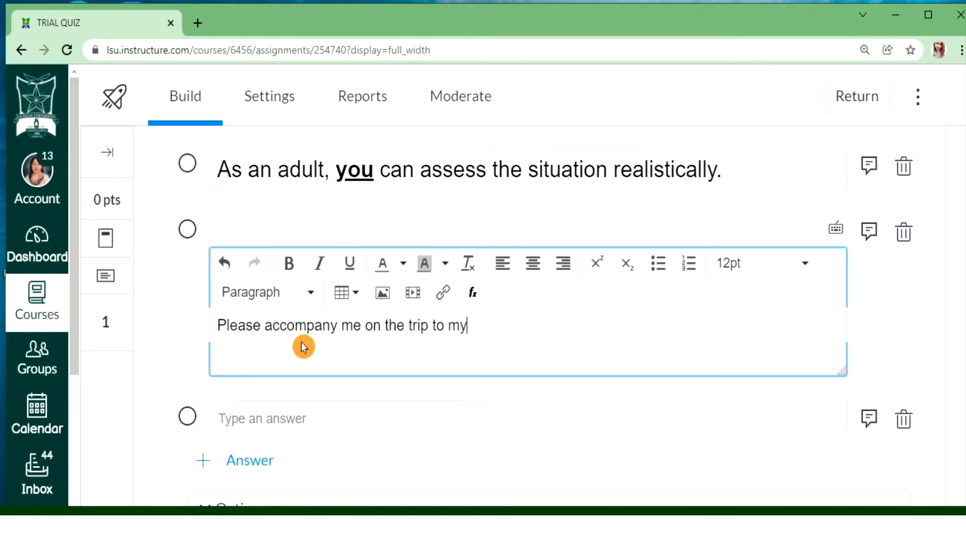
text( hometown. b)
key(BackSpace)
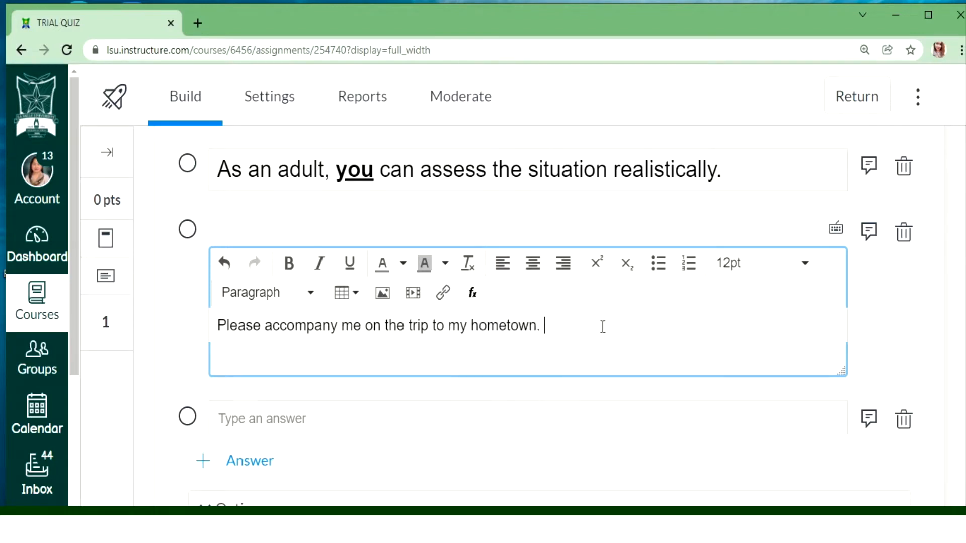
Set the third answer's text to 18pt and make the word "accompany" bold and underlined.
drag(601, 326, 148, 351)
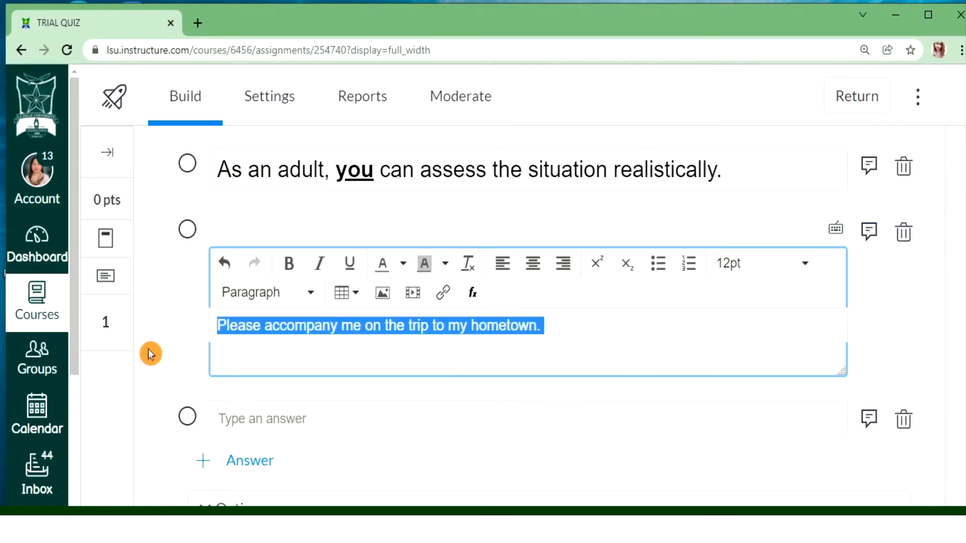
click(777, 270)
click(761, 411)
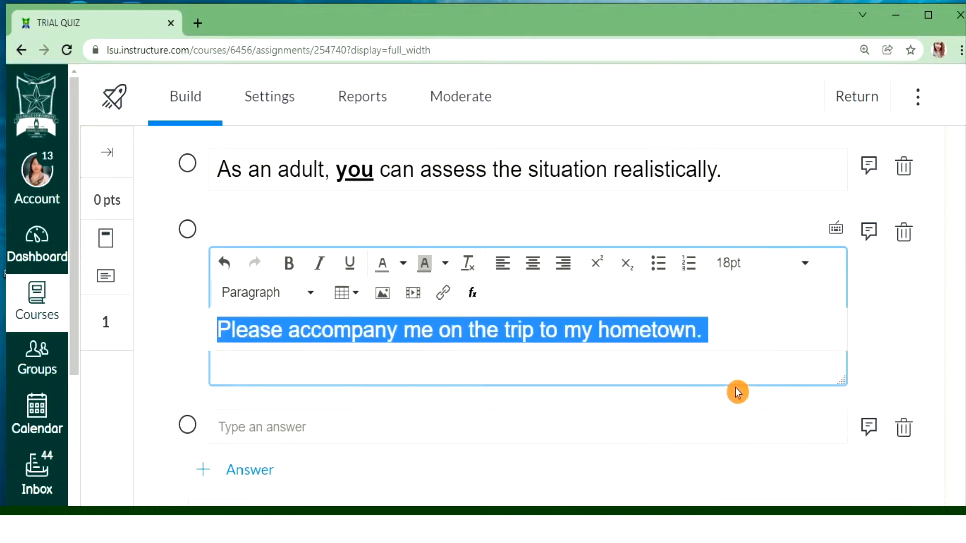
click(721, 322)
drag(398, 330, 291, 333)
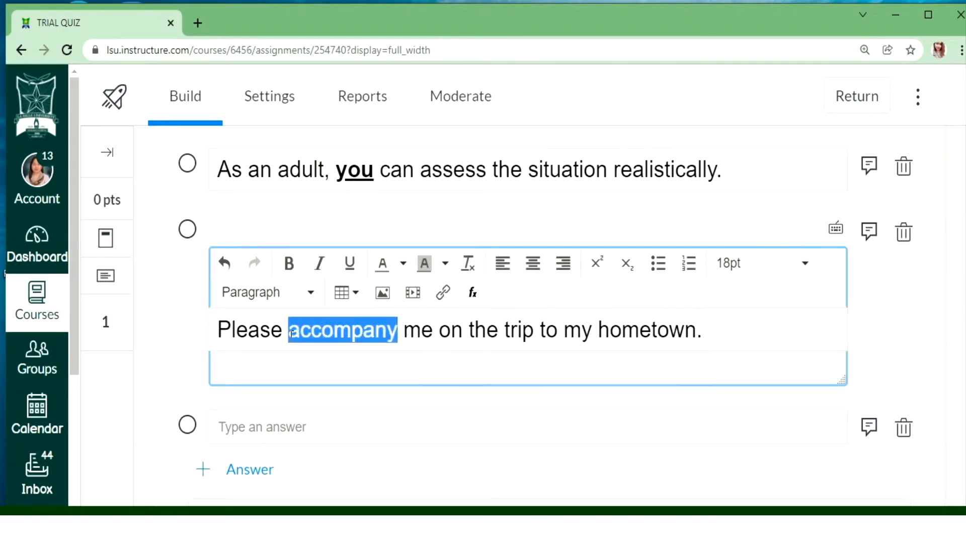
click(289, 262)
click(350, 265)
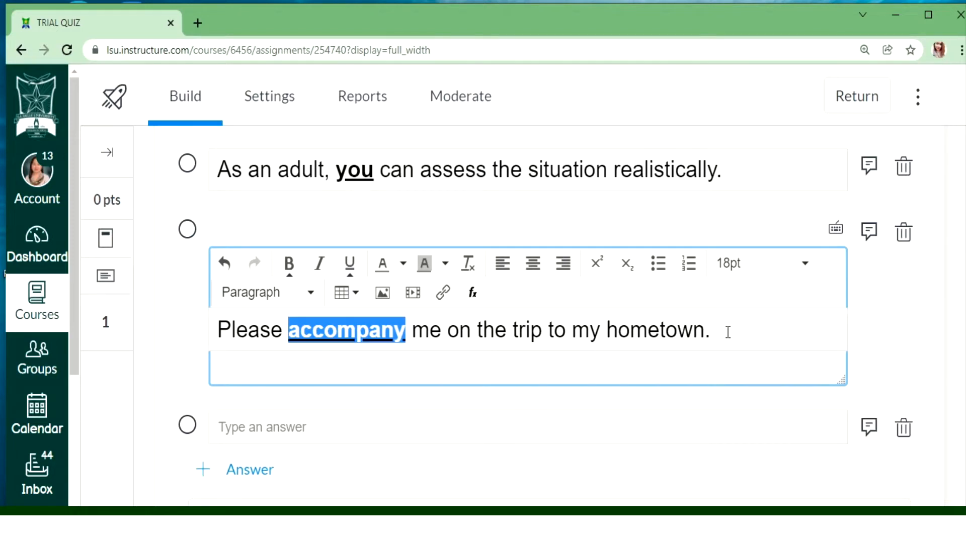
click(757, 342)
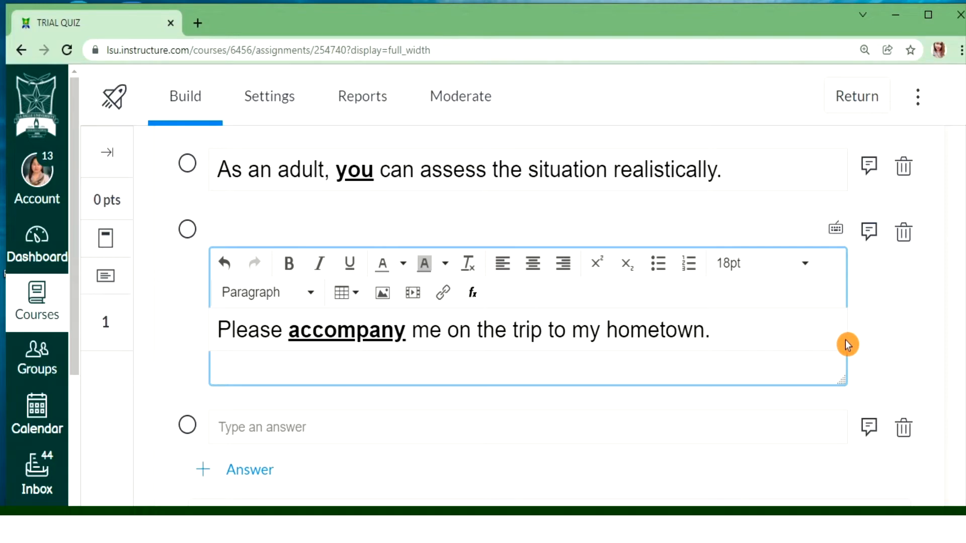
Mark the second choice, "As an adult, you can assess the situation realistically.", as the correct answer.
scroll(840, 331, up, 5)
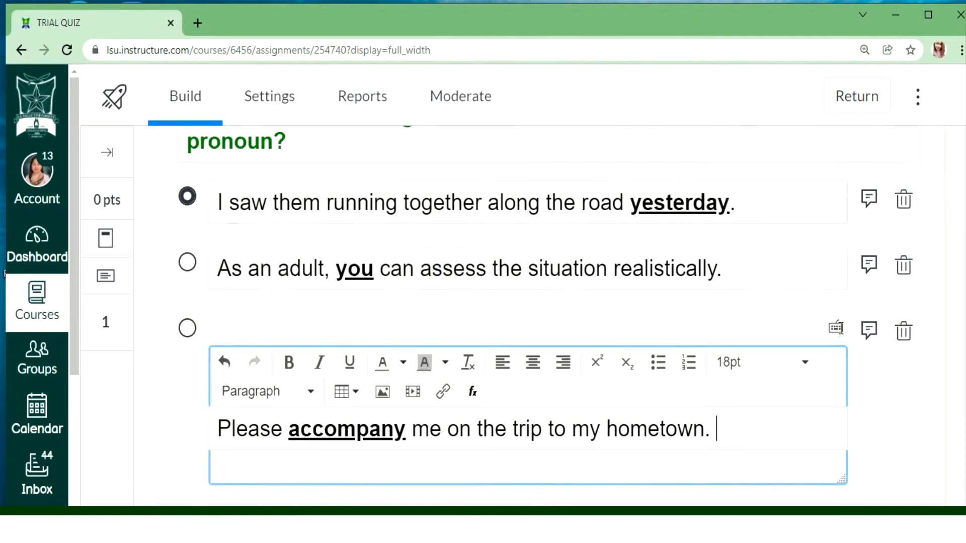
scroll(782, 383, down, 3)
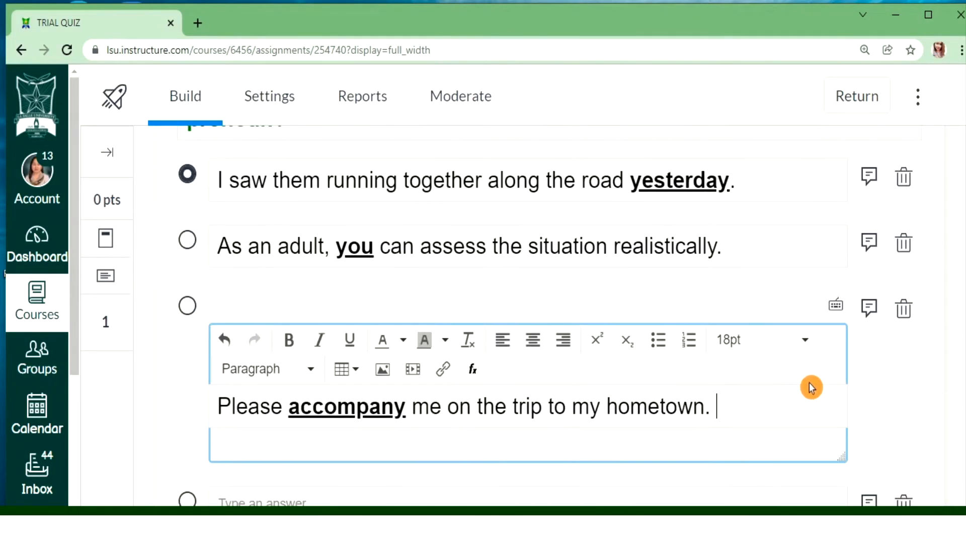
click(188, 240)
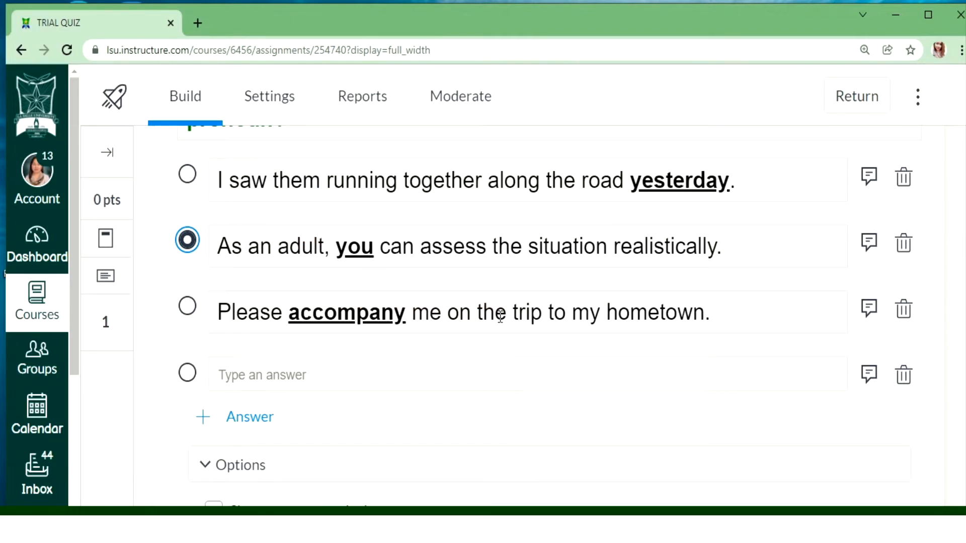
Delete the empty fourth answer choice from the question.
scroll(397, 366, down, 1)
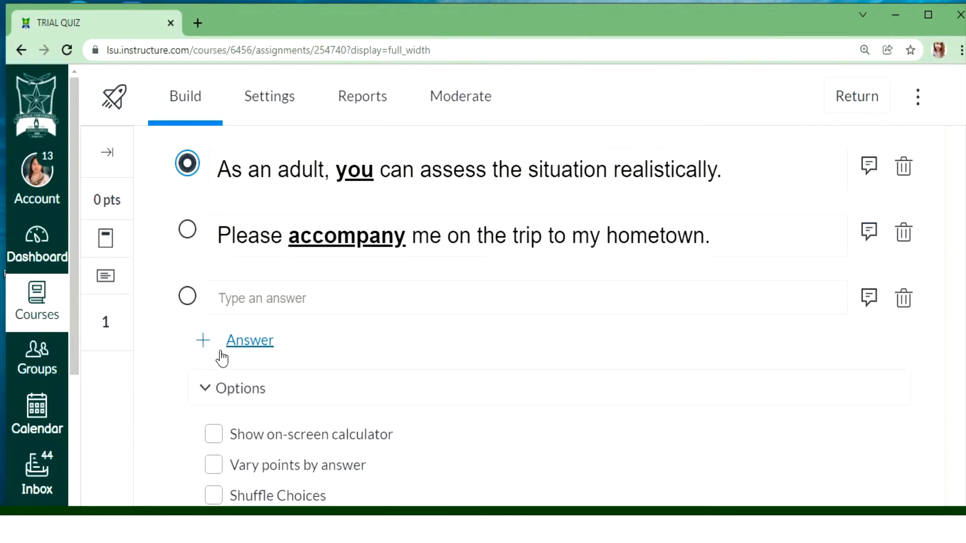
click(299, 356)
click(258, 373)
click(903, 304)
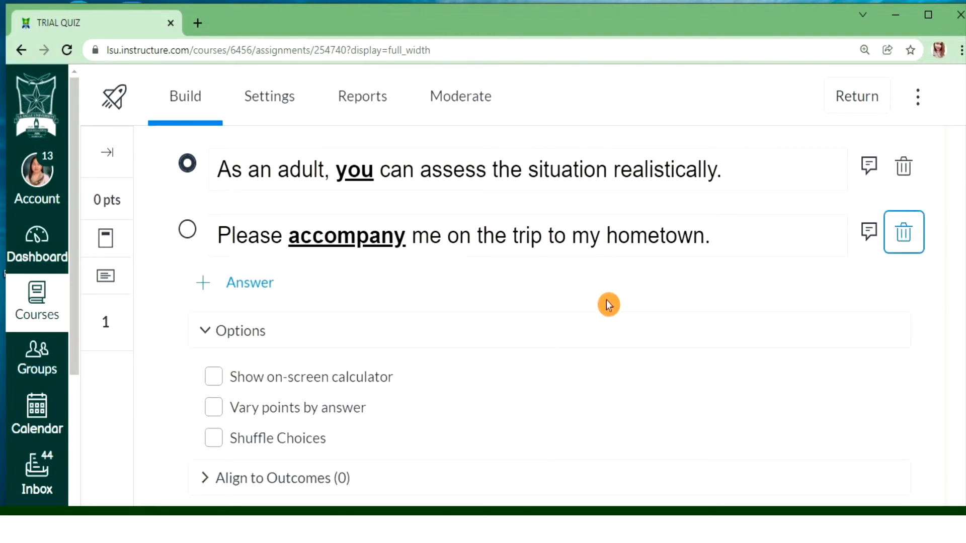
Add the answer feedback "Very Good!" to the second answer choice.
scroll(522, 488, up, 1)
scroll(522, 488, up, 2)
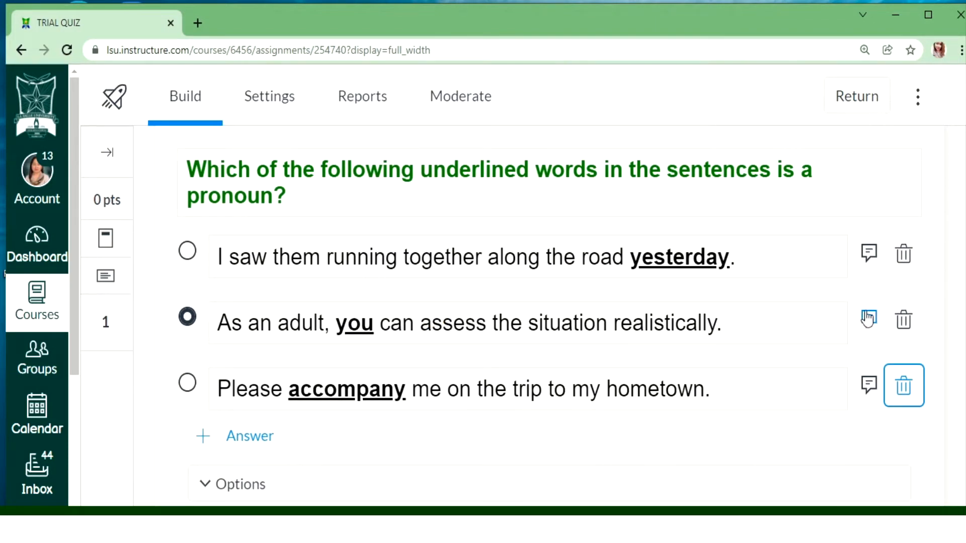
click(867, 318)
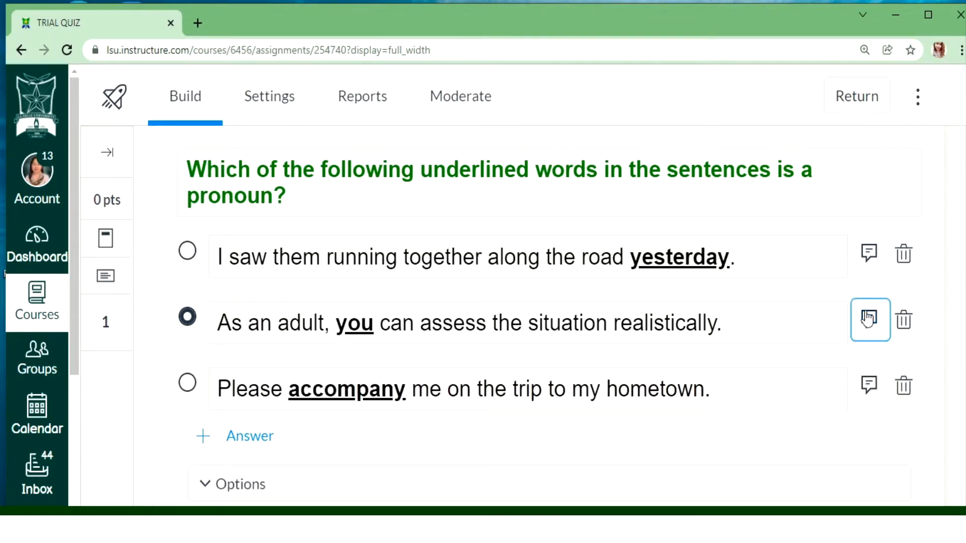
scroll(480, 501, down, 3)
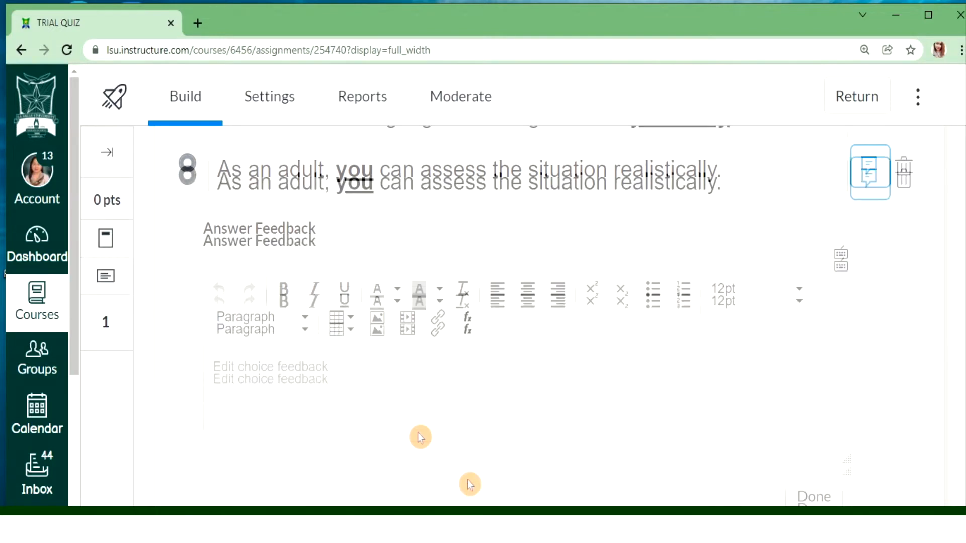
click(277, 365)
text(V)
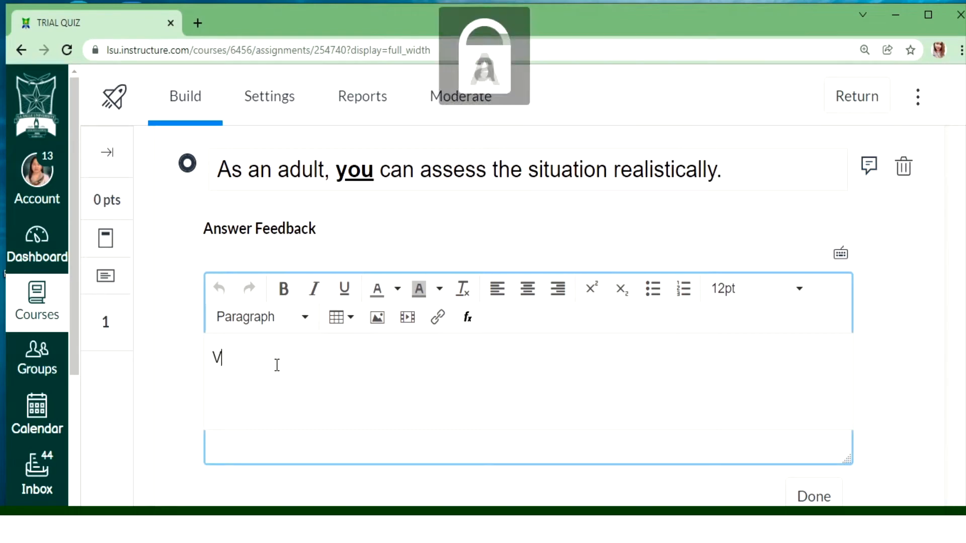
text(ery Good)
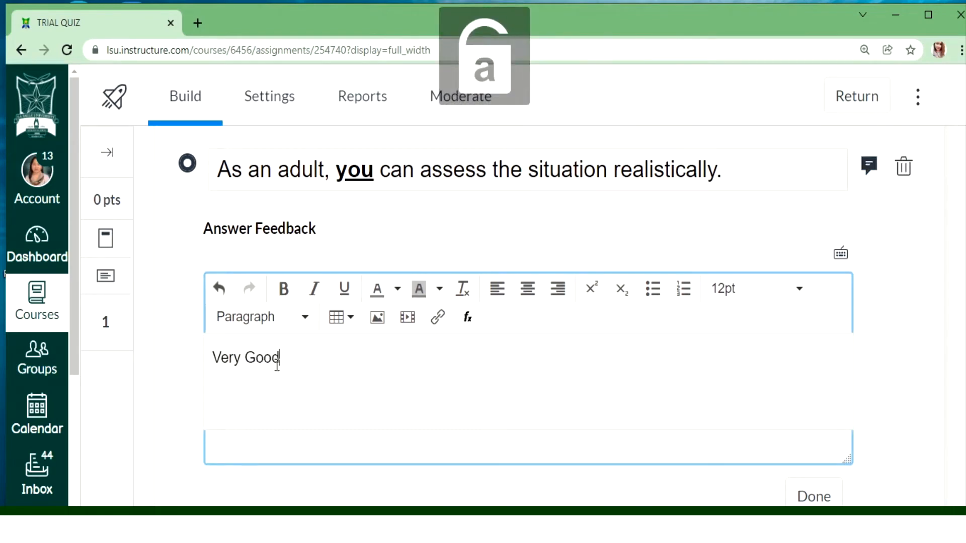
text(!)
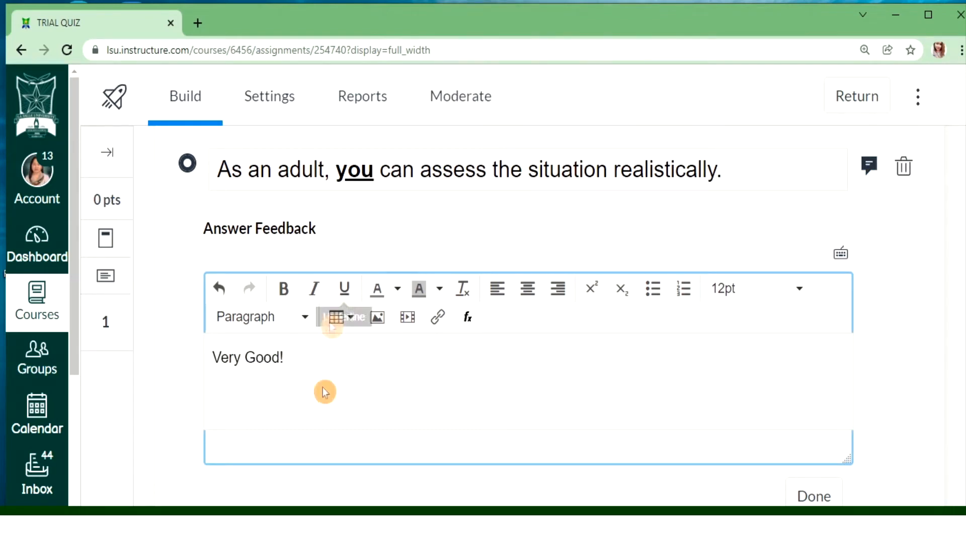
Format the second answer's feedback text as 18pt bold and finish editing the feedback.
drag(319, 366, 151, 357)
click(779, 296)
click(733, 431)
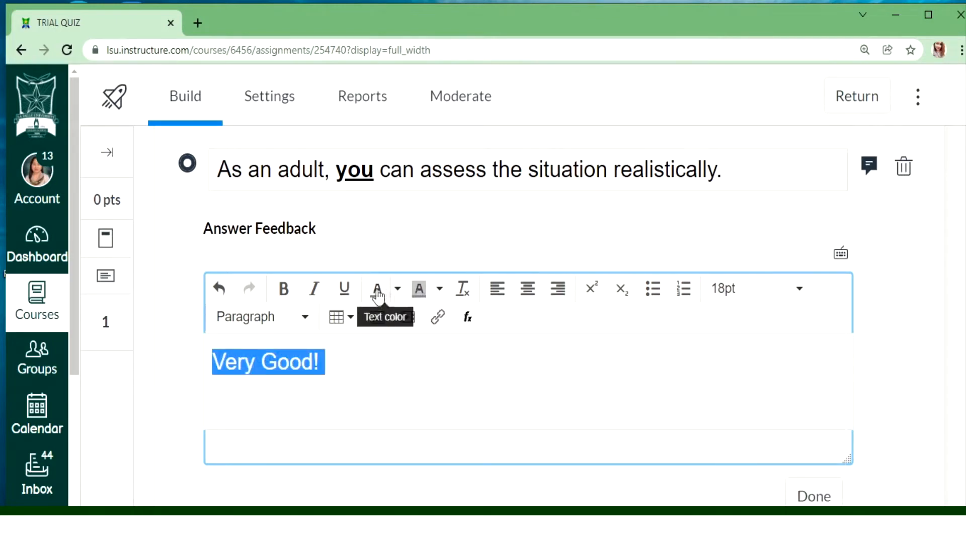
click(283, 289)
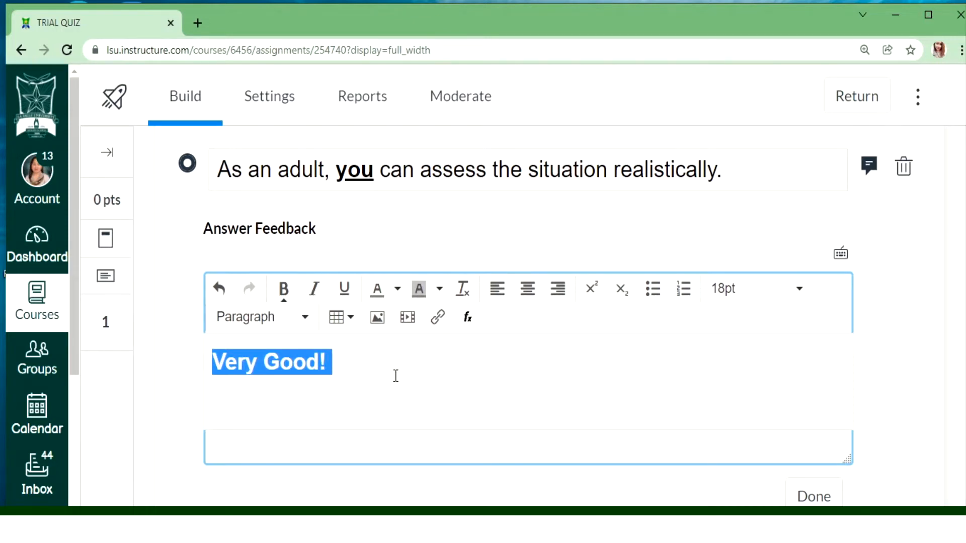
click(422, 368)
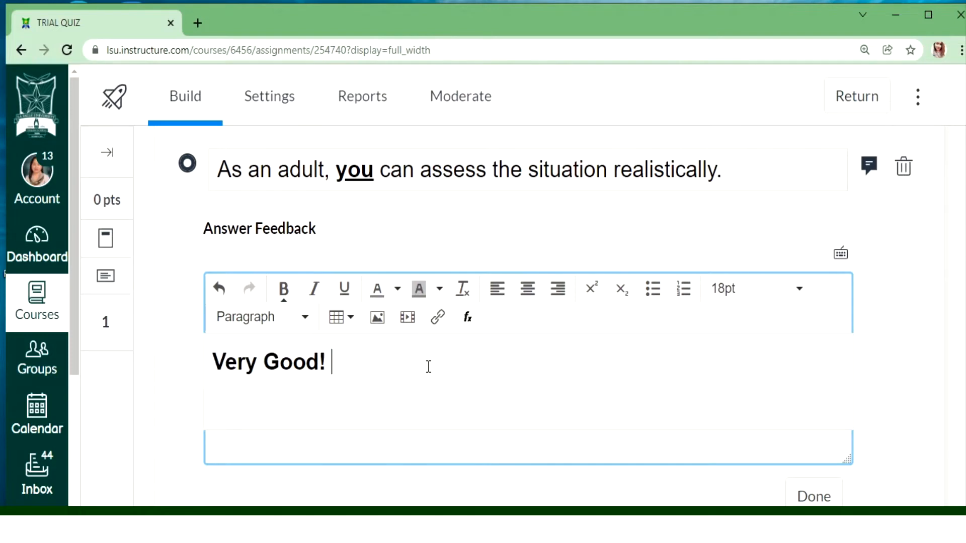
scroll(561, 401, down, 3)
click(805, 347)
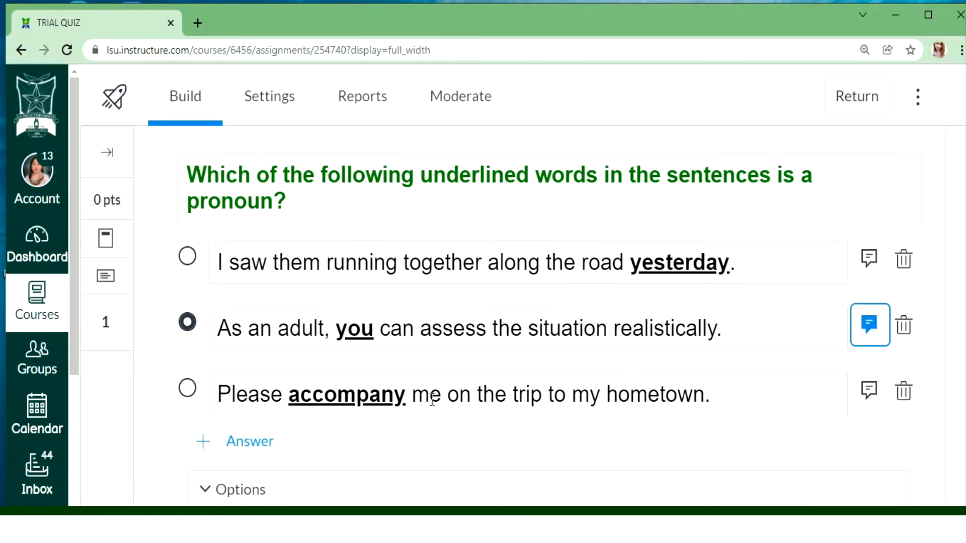
Save the multiple-choice question, leaving its options unselected and its value at 1 point.
scroll(431, 402, down, 3)
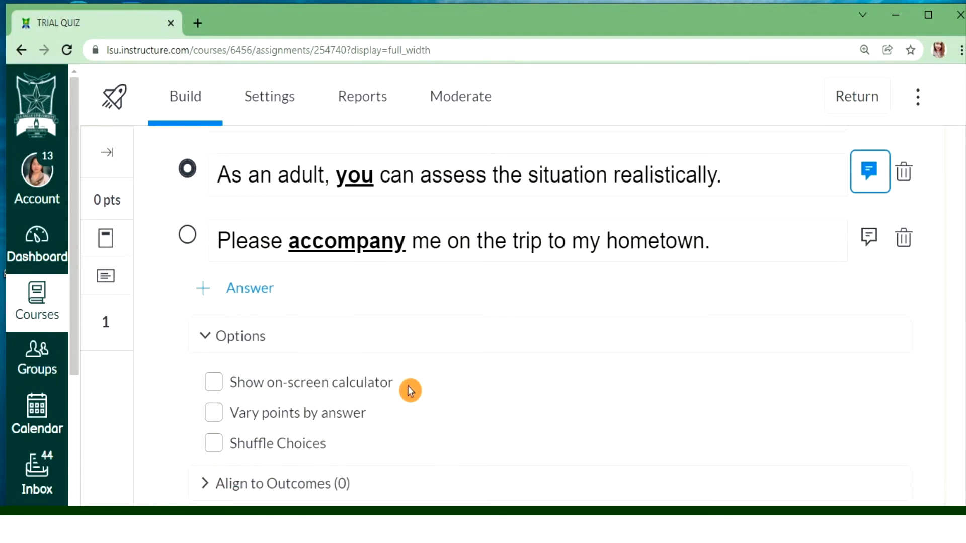
scroll(430, 402, down, 3)
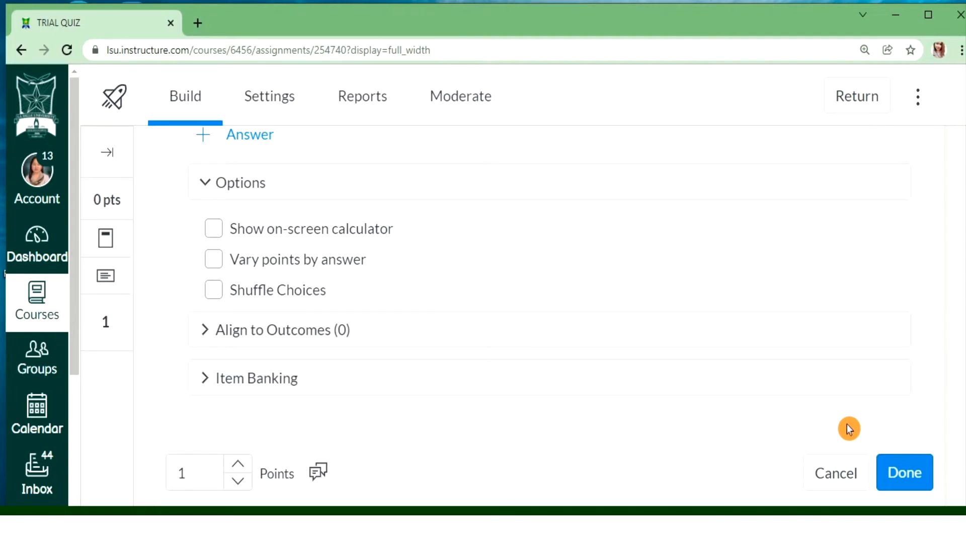
click(915, 474)
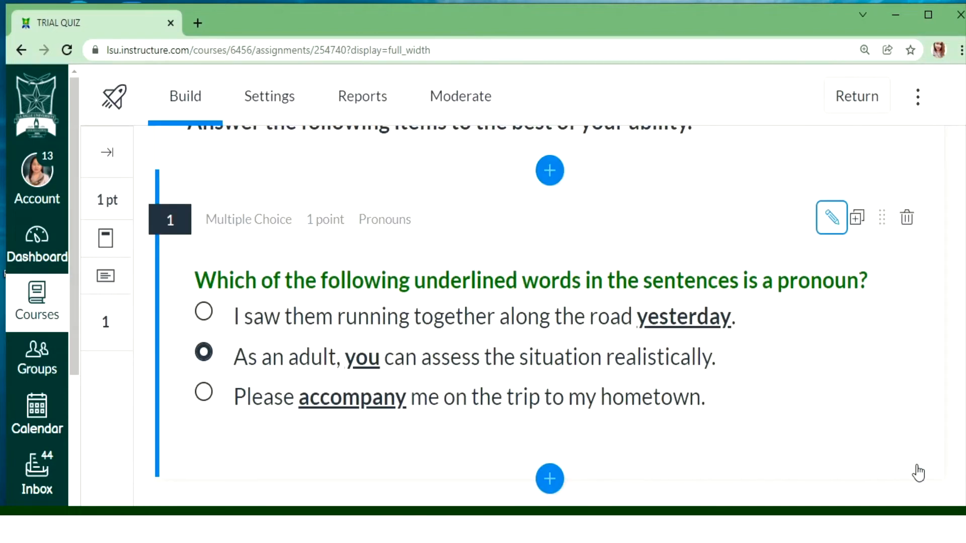
Preview the quiz, answer the question with the "you" sentence, and submit the attempt to check its result.
scroll(706, 431, up, 5)
scroll(707, 431, up, 2)
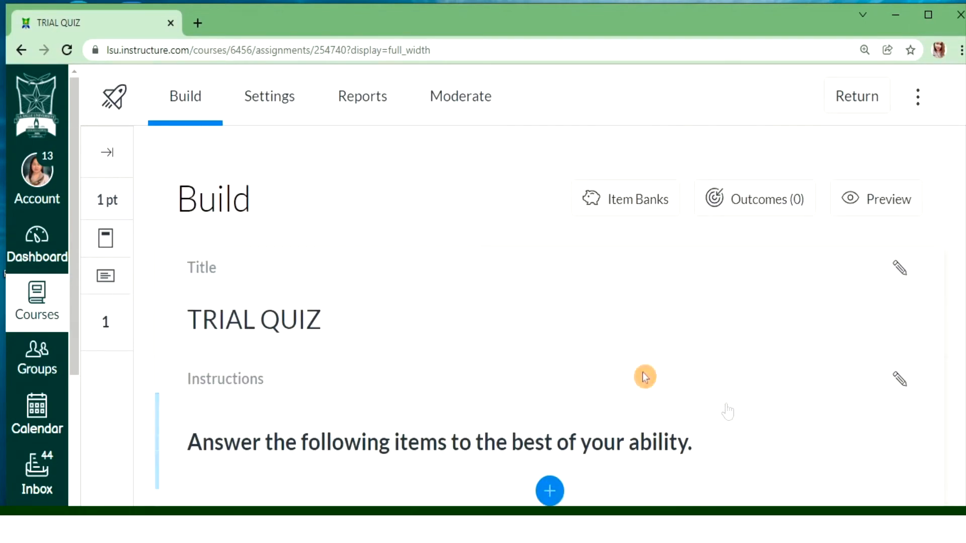
click(877, 216)
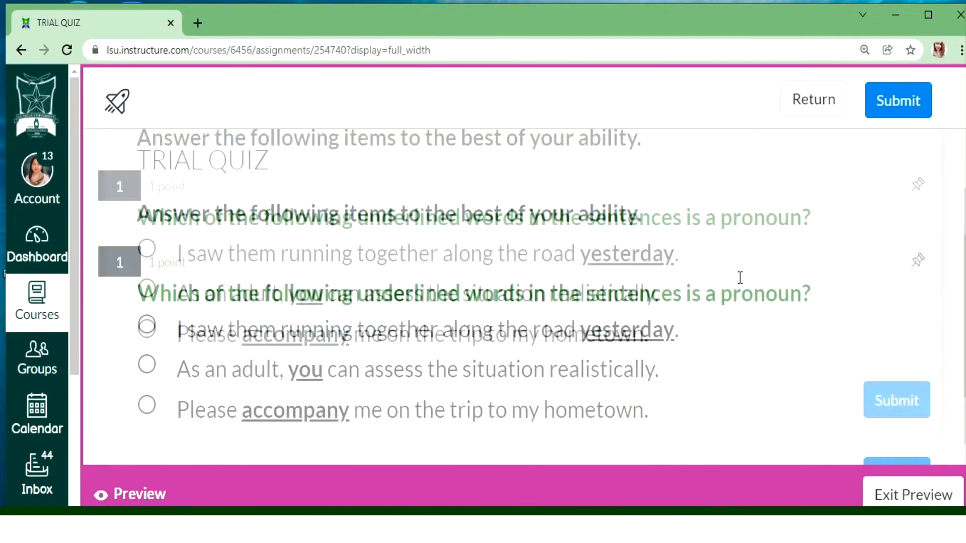
click(144, 279)
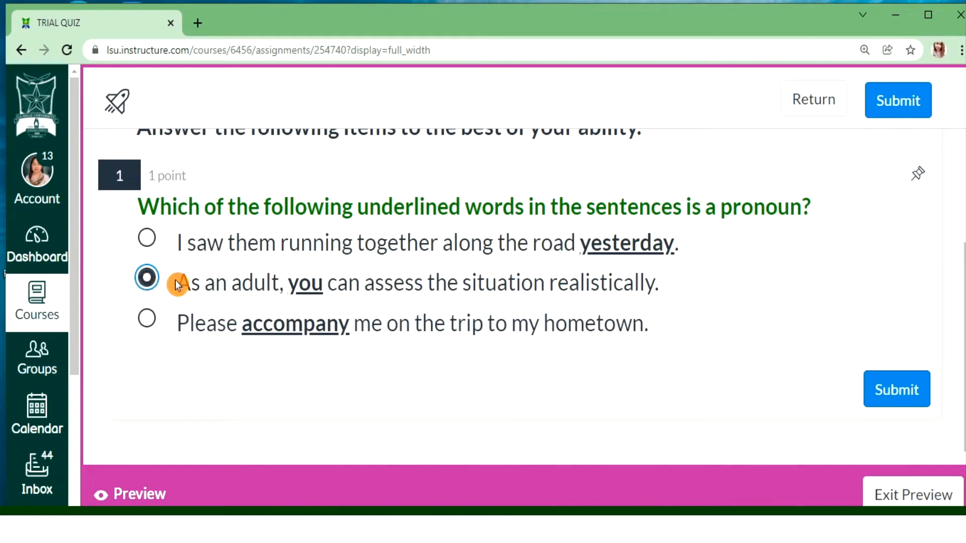
click(887, 398)
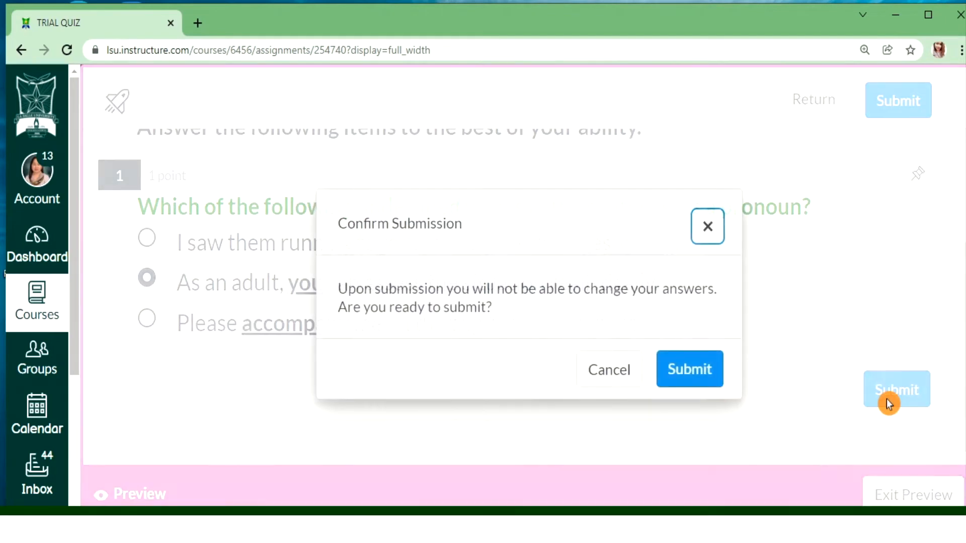
click(697, 378)
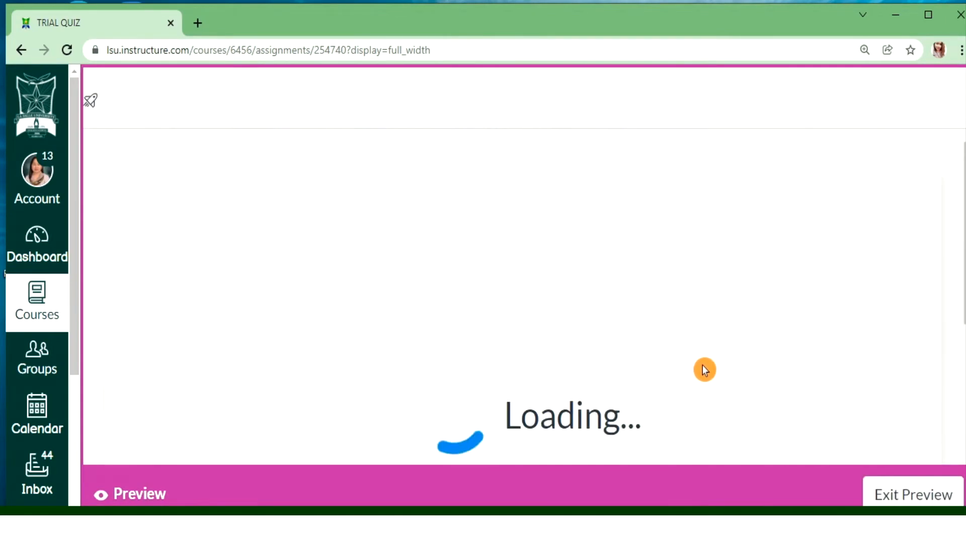
scroll(723, 336, down, 10)
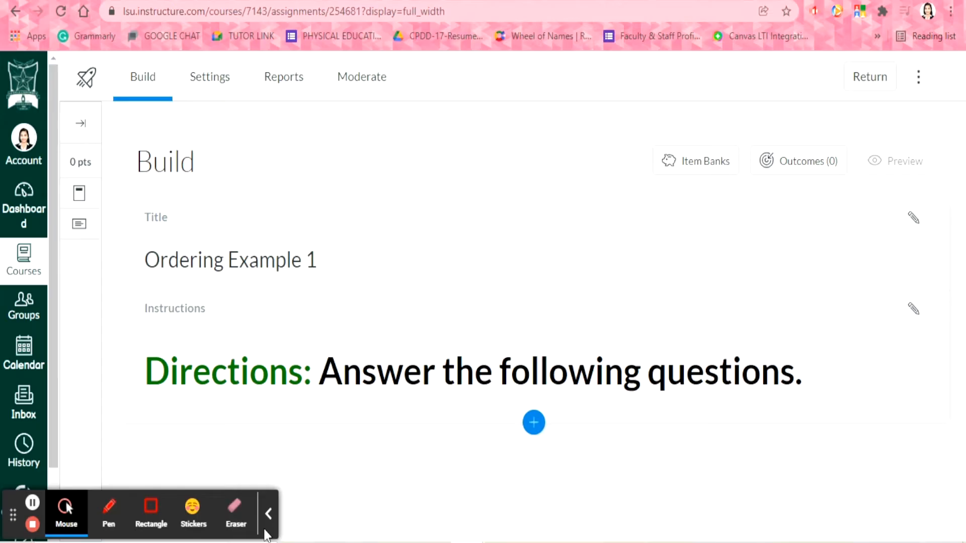
Insert an Ordering question in the Ordering Example 1 quiz and title it "Ordering".
click(268, 515)
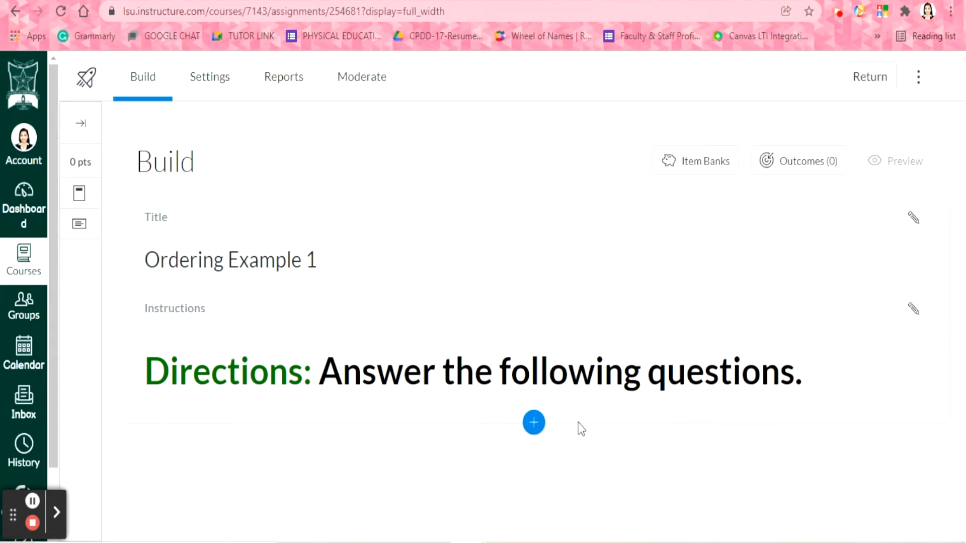
click(535, 423)
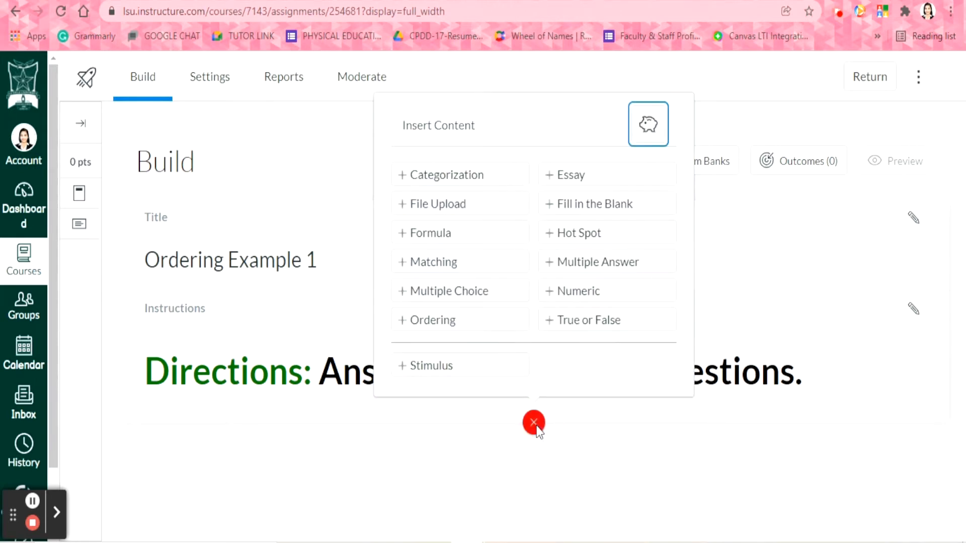
click(448, 328)
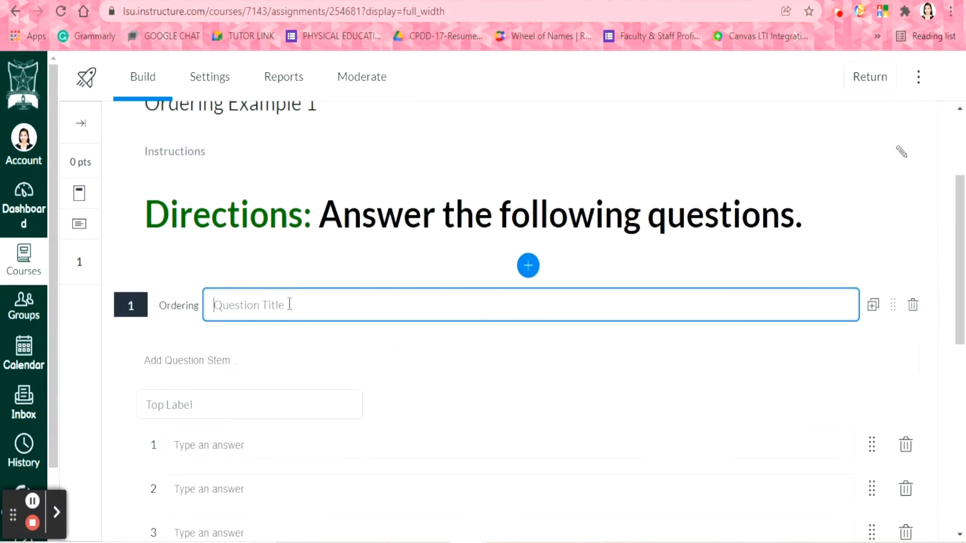
click(292, 308)
text(Order)
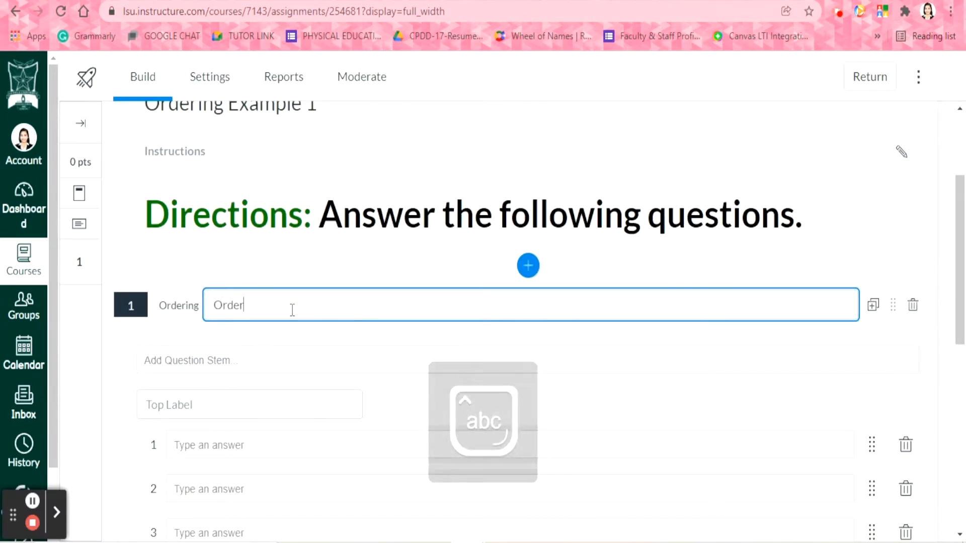
text(ing)
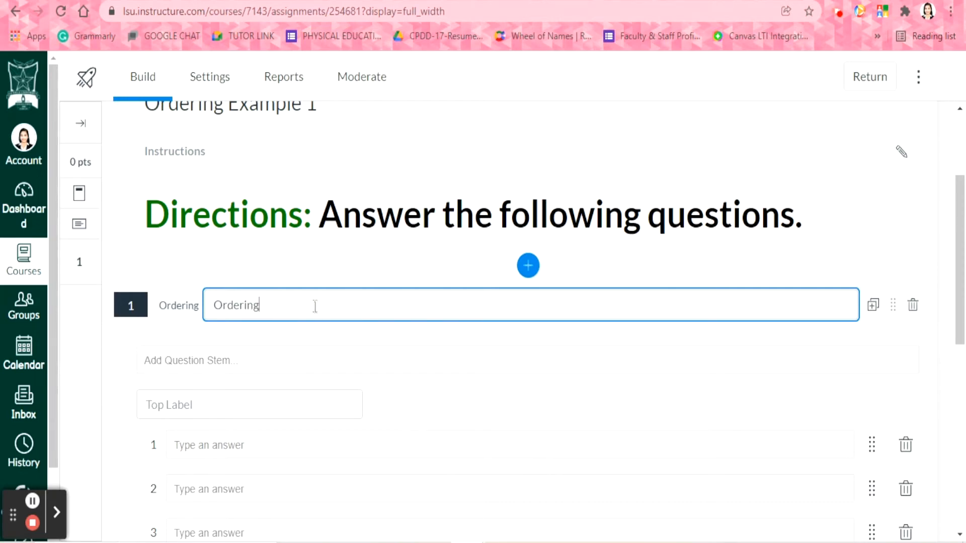
click(302, 348)
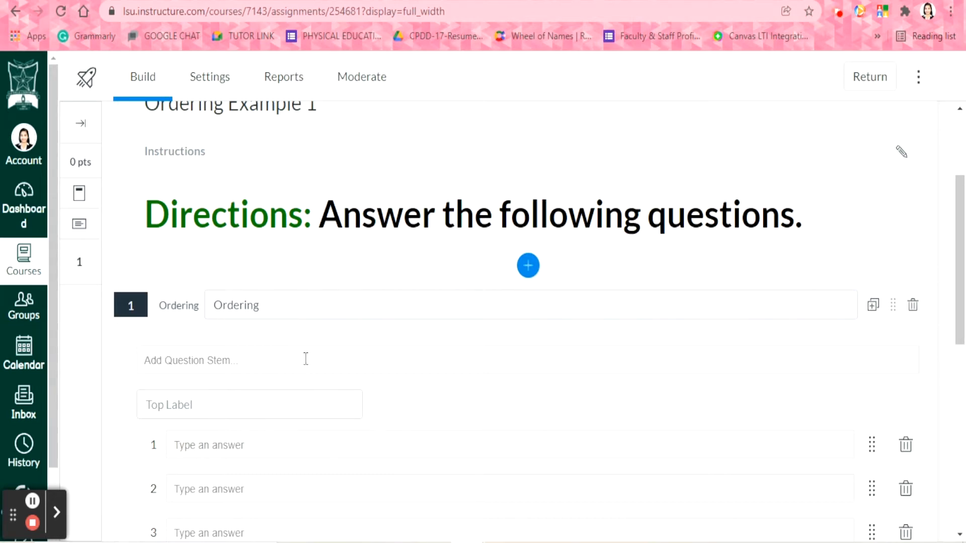
Enter the question stem "Arrange the numbers from least to greatest." for the Ordering question.
click(306, 358)
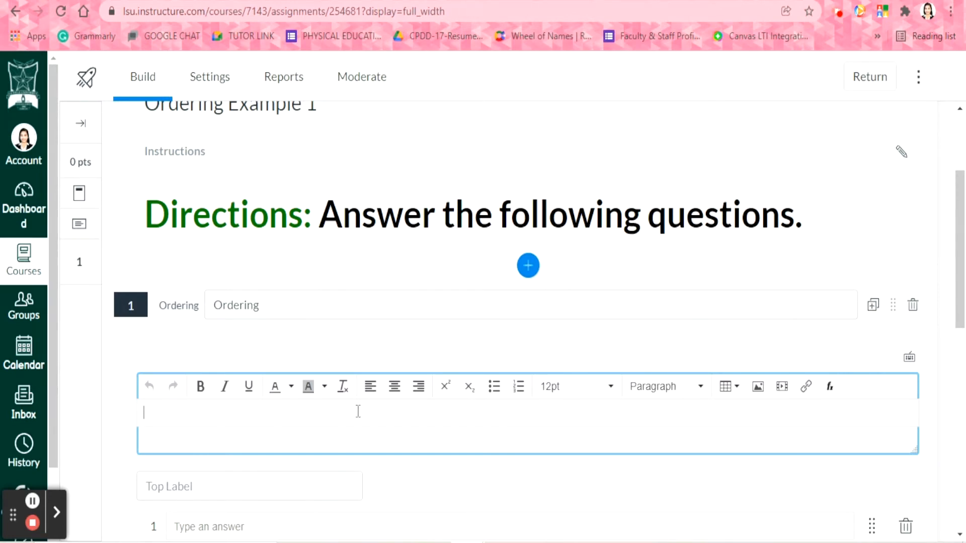
key(Caps_Lock)
text(A)
key(Caps_Lock)
text(rra)
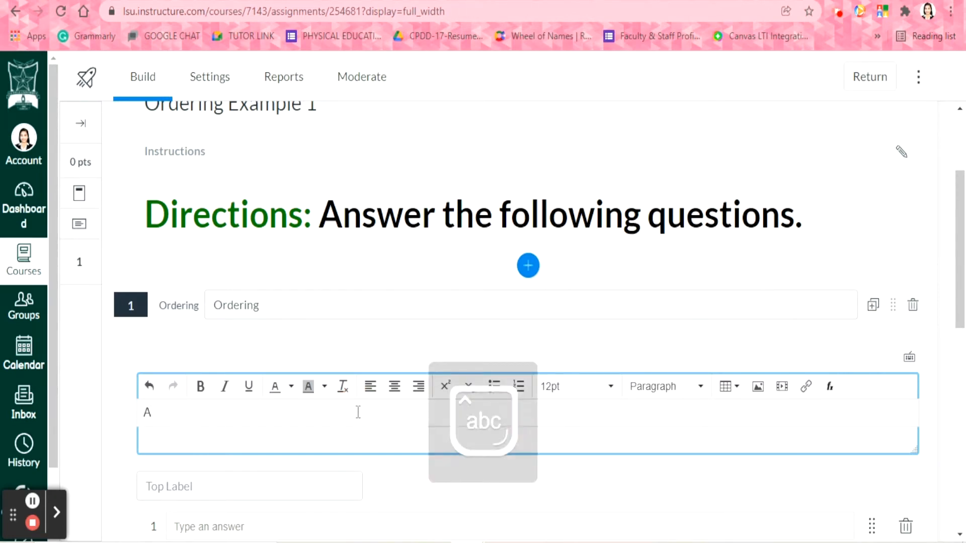
text(nge the)
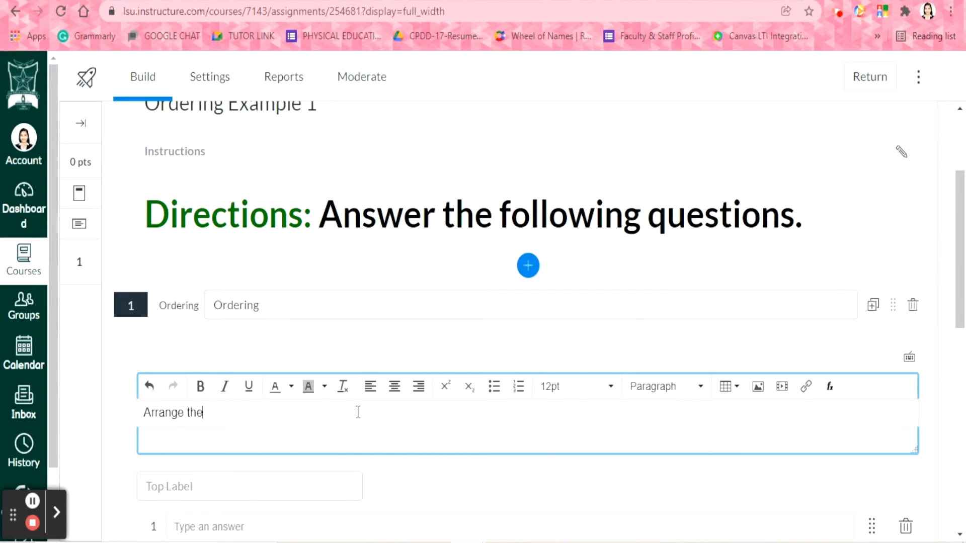
text( numbers from least to greatest)
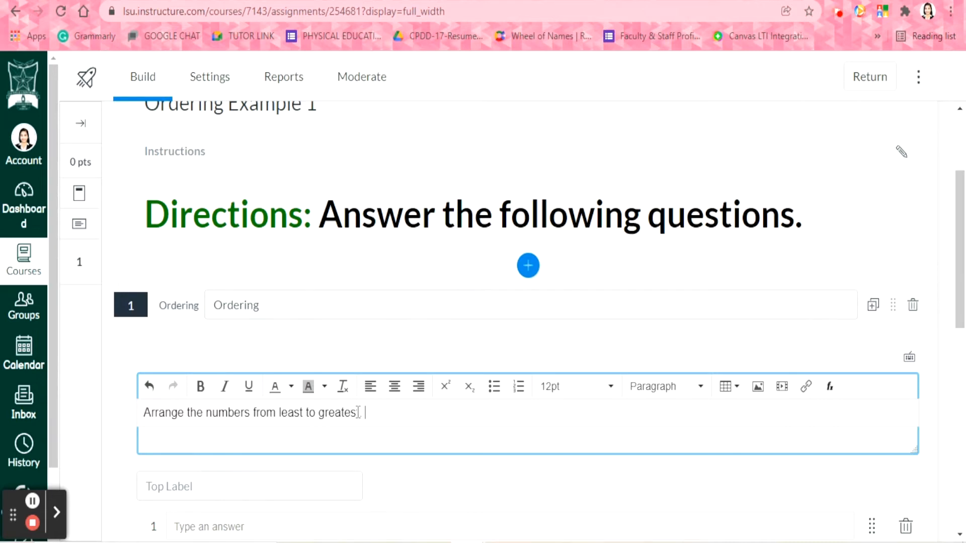
Format the whole question stem as bold black text at 24pt and finish editing the stem.
key(ctrl+a)
click(200, 387)
click(291, 387)
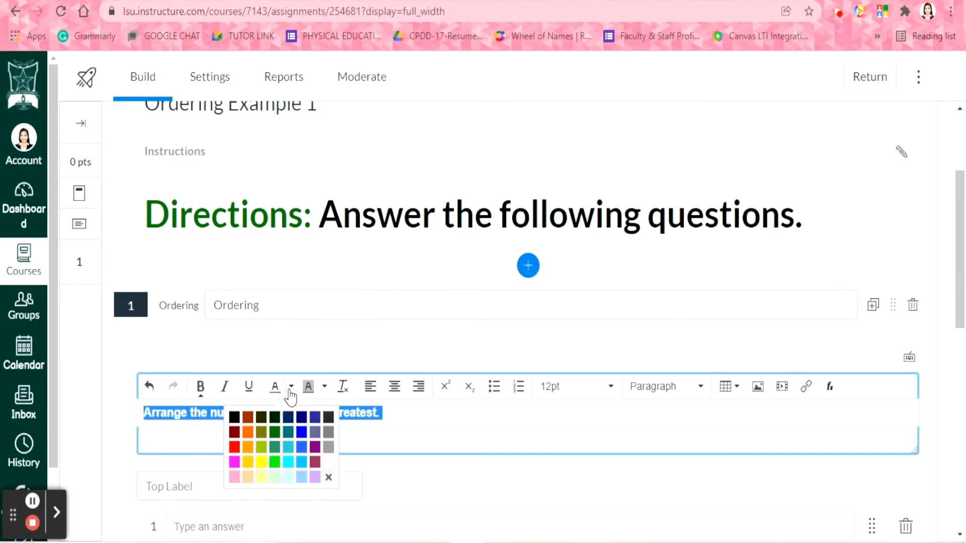
click(234, 417)
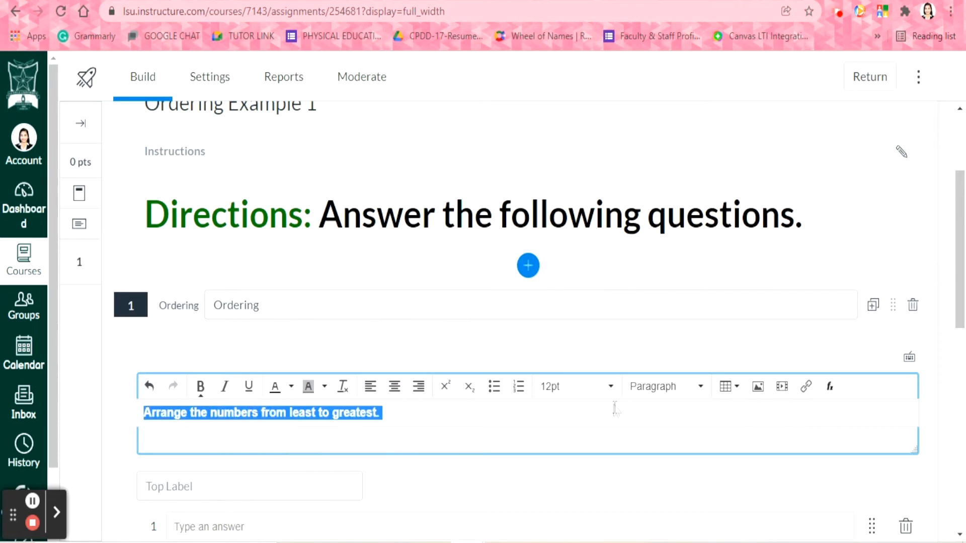
click(566, 394)
click(573, 336)
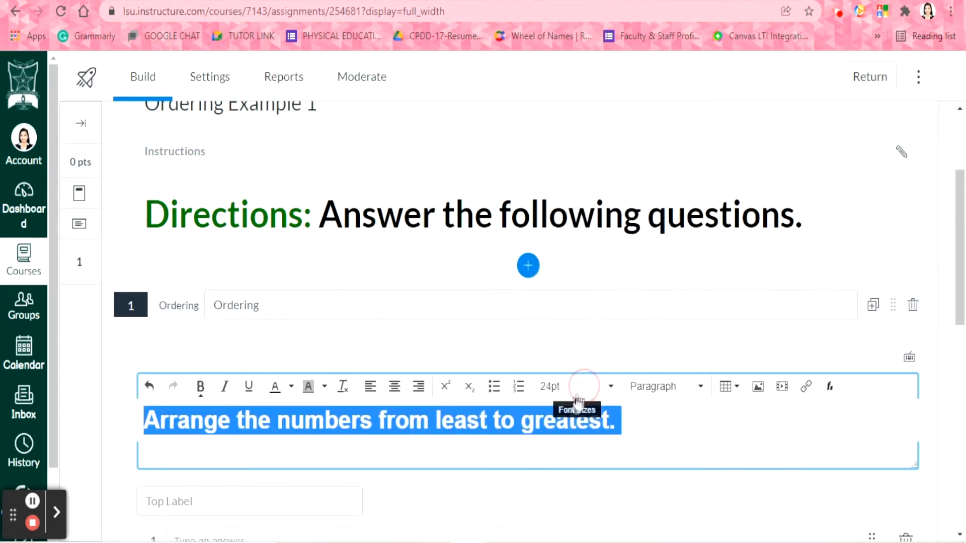
click(637, 427)
key(ctrl+a)
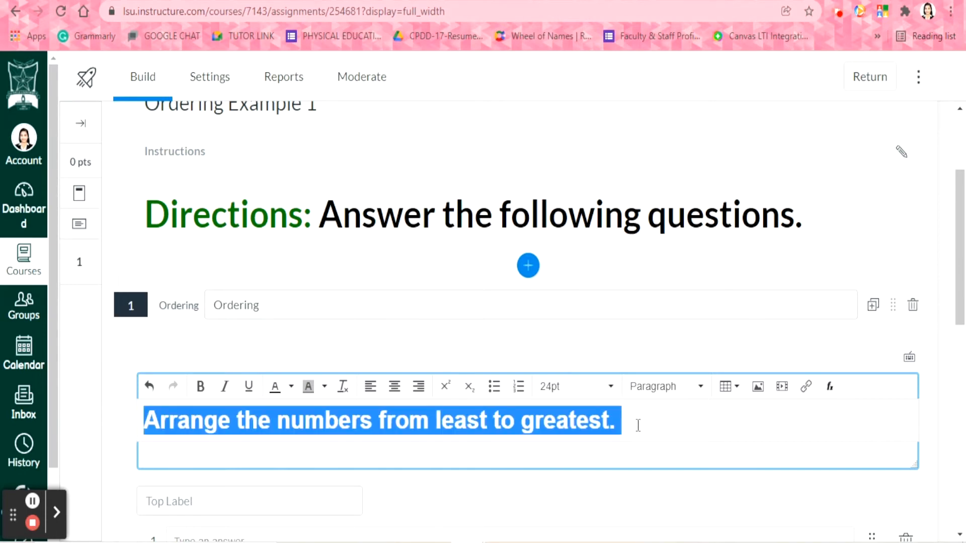
click(639, 425)
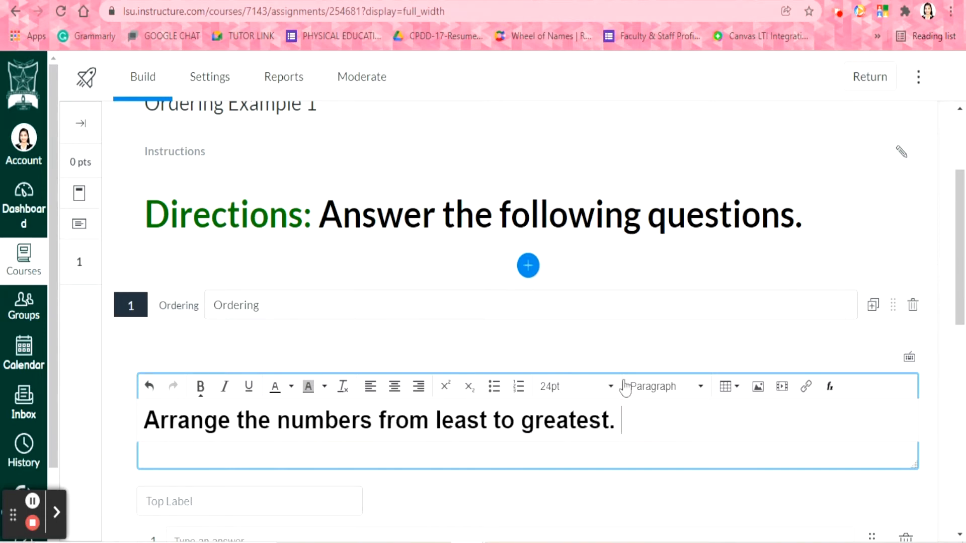
click(618, 345)
Label the start of the answer list "Least" and the end of the list "Greateast".
scroll(689, 369, down, 1)
scroll(466, 328, down, 4)
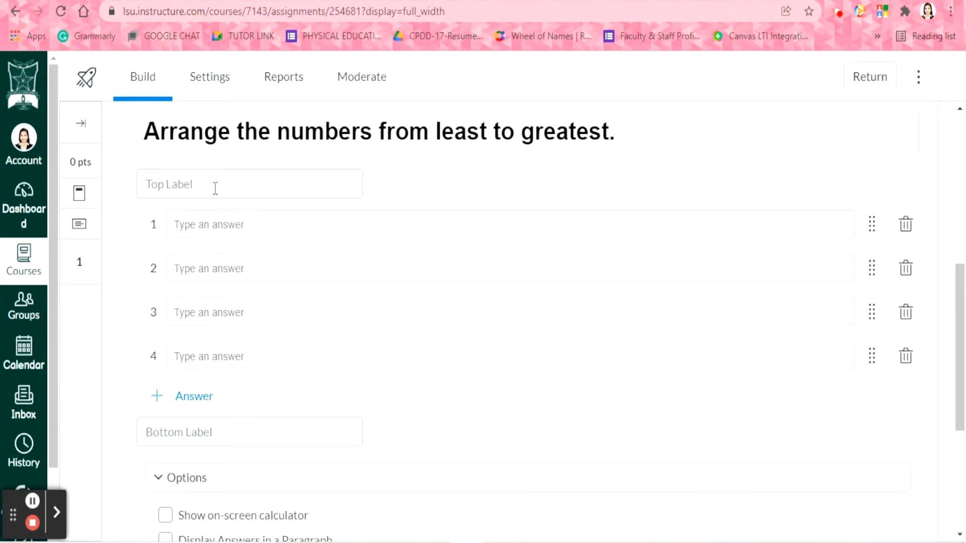
click(215, 189)
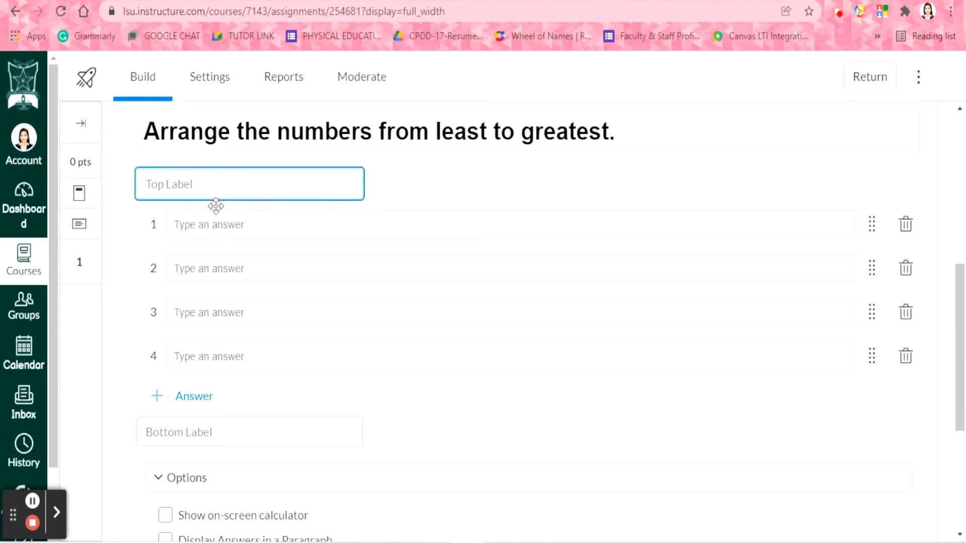
key(Caps_Lock)
text(L)
key(Caps_Lock)
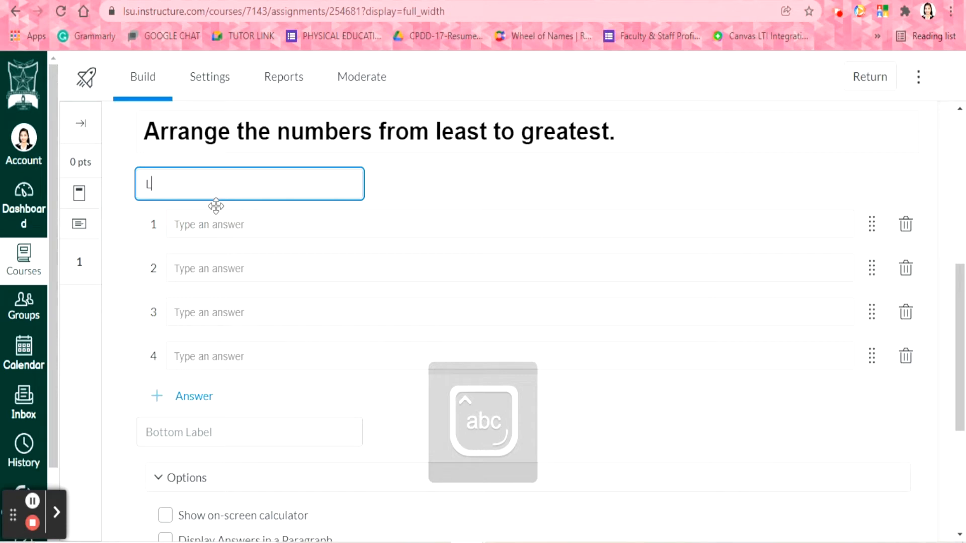
text(east)
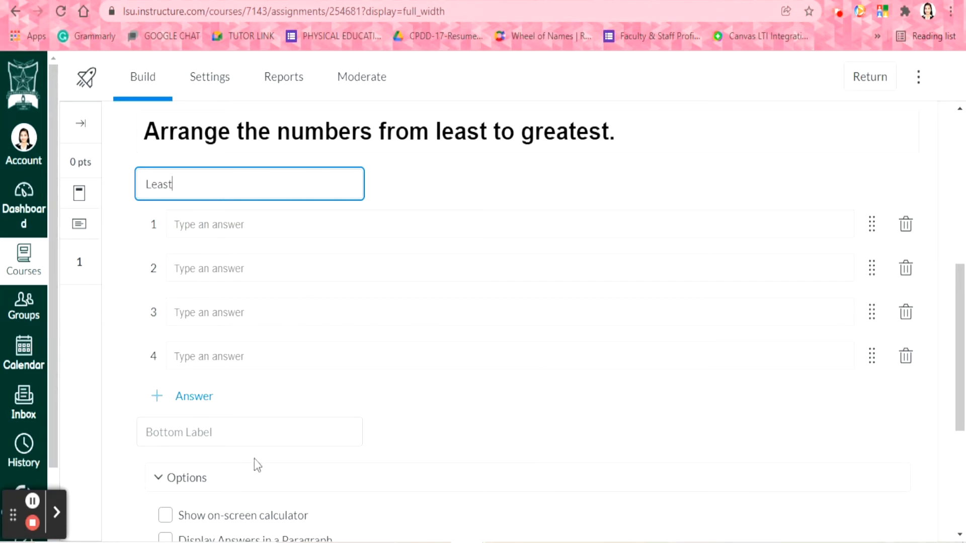
click(247, 441)
text(Gr)
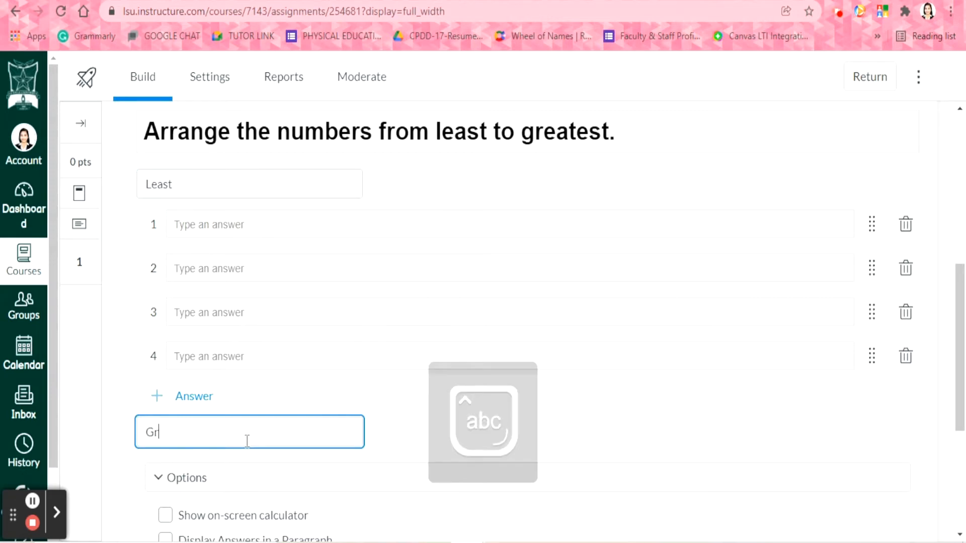
text(eateast)
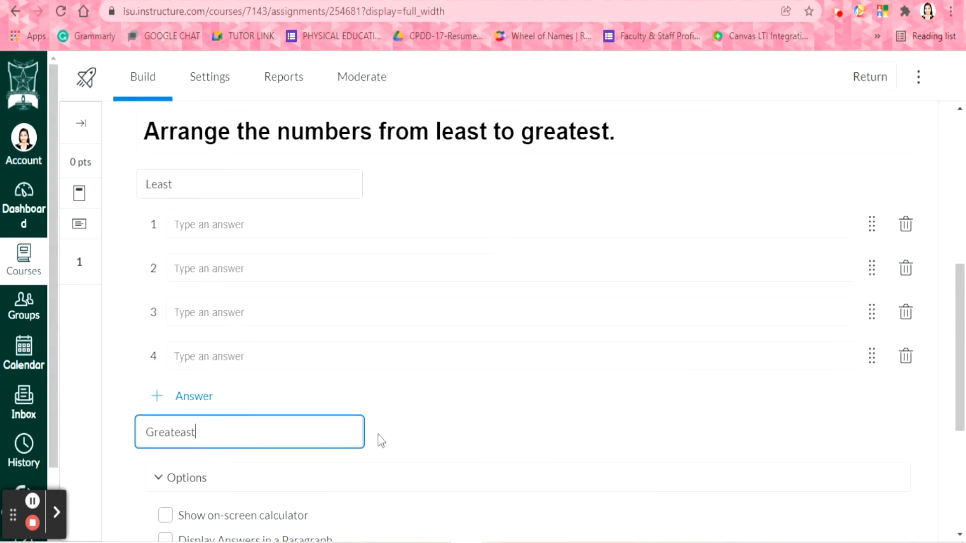
click(413, 416)
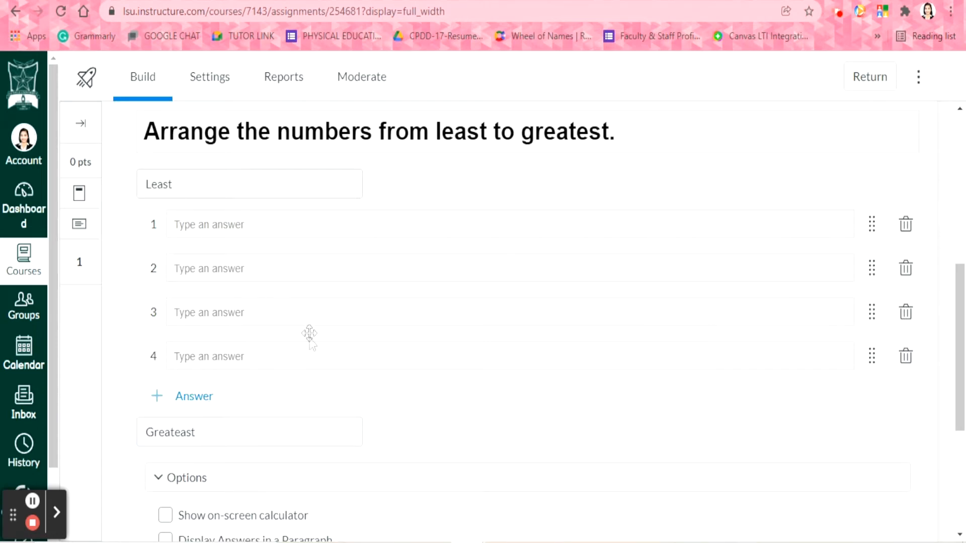
click(186, 177)
click(205, 444)
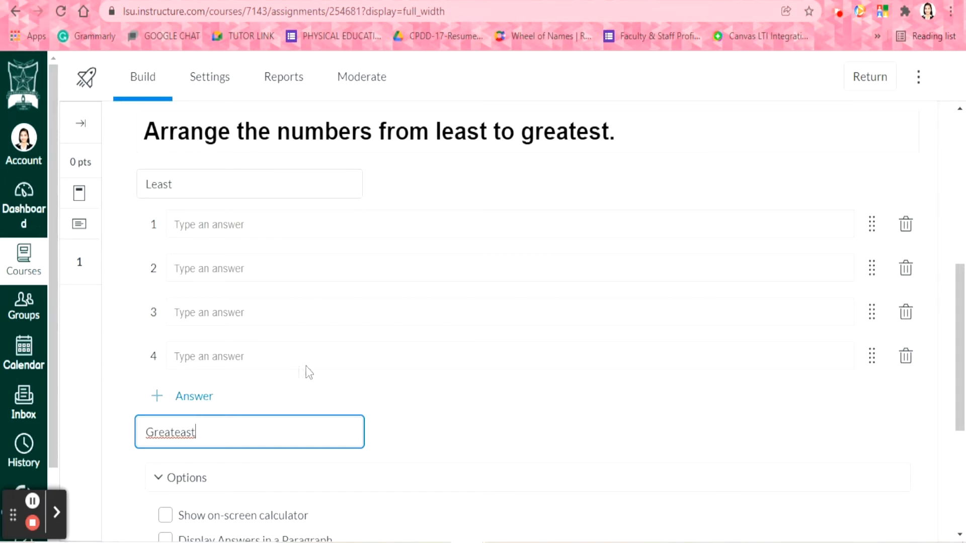
Fill in the four ordering answers in sequence as 10, 20, 30 and 40.
click(231, 225)
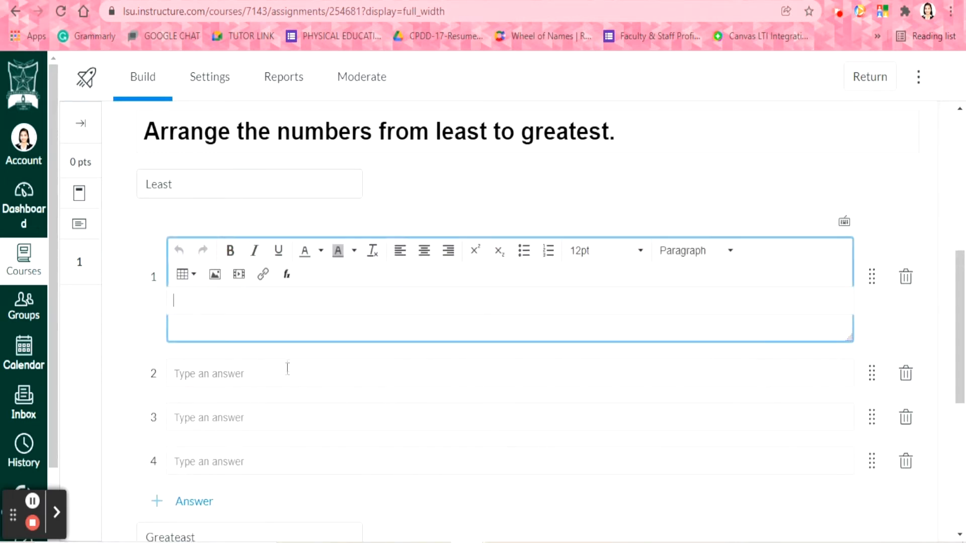
text(10)
click(318, 378)
text(20)
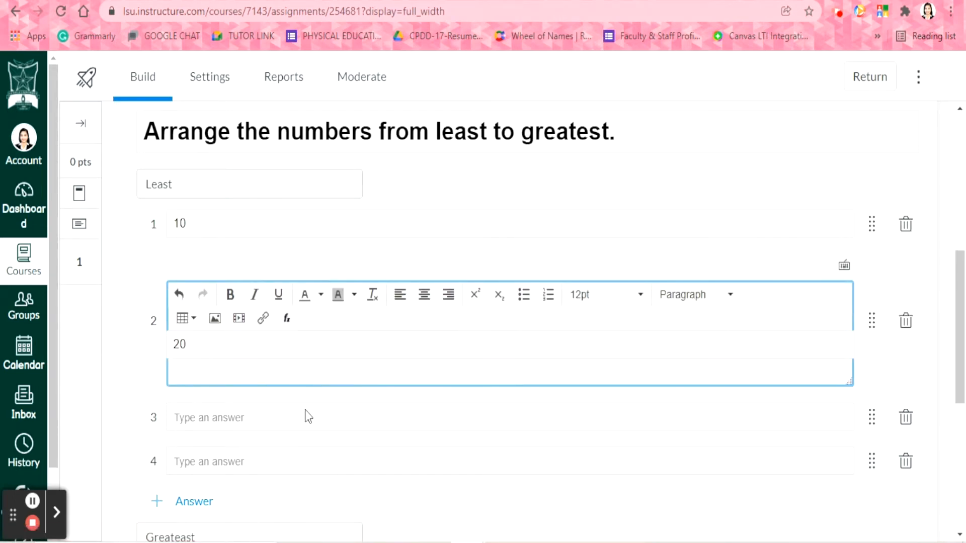
click(305, 417)
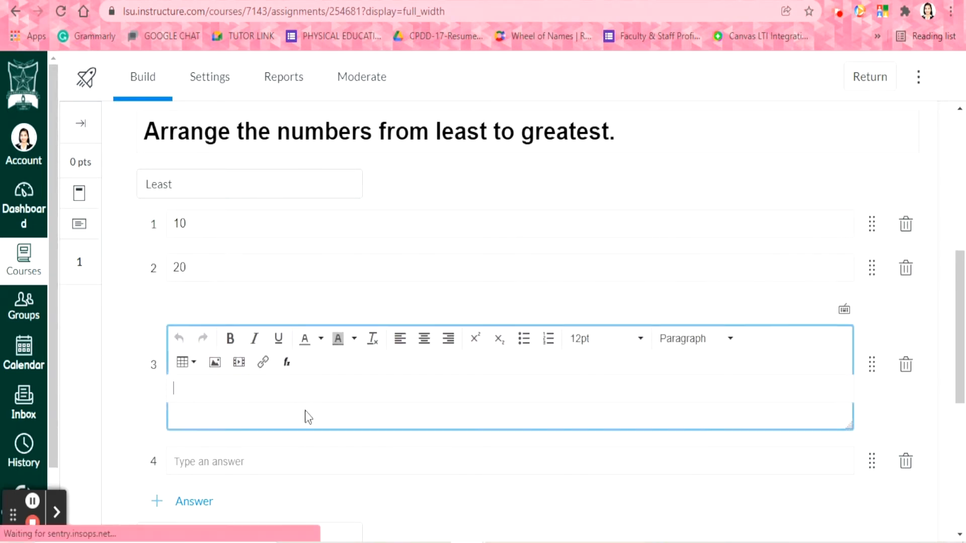
click(315, 450)
text(40)
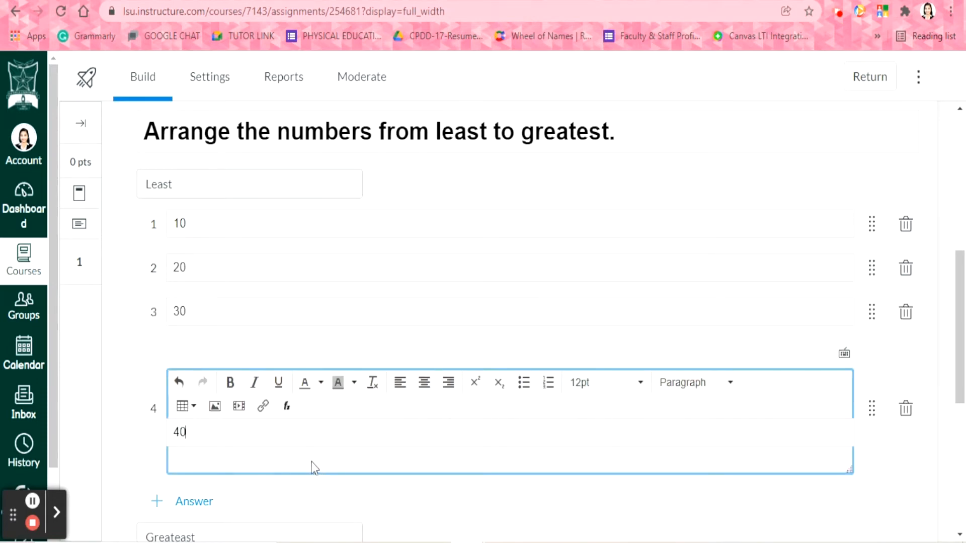
Add a fifth answer, 50, and save the ordering question with labels included and a value of 1 point.
click(200, 502)
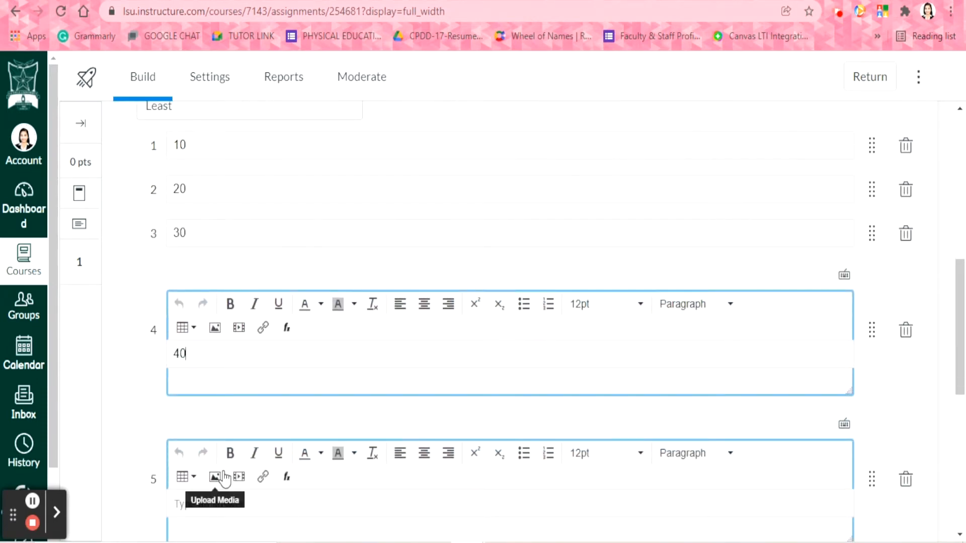
click(352, 503)
text(50)
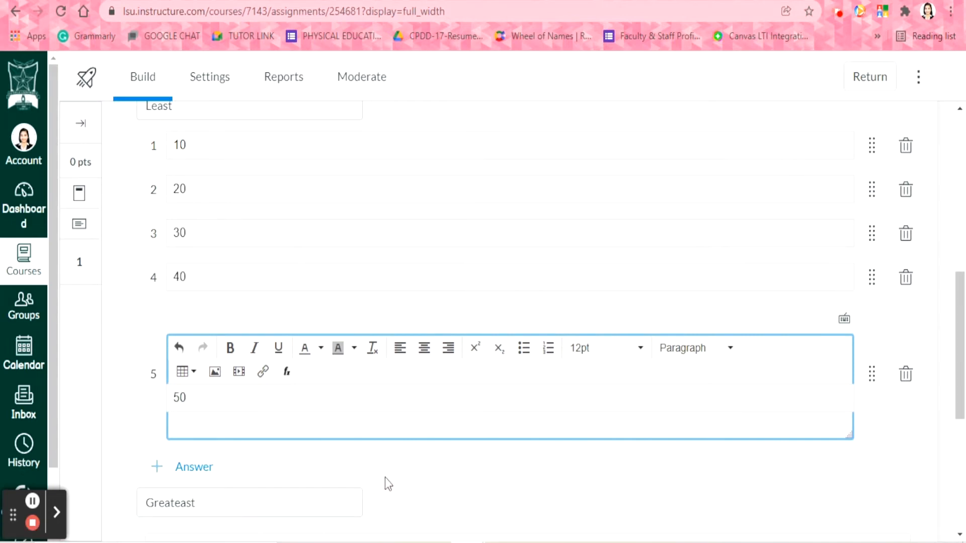
scroll(386, 478, down, 6)
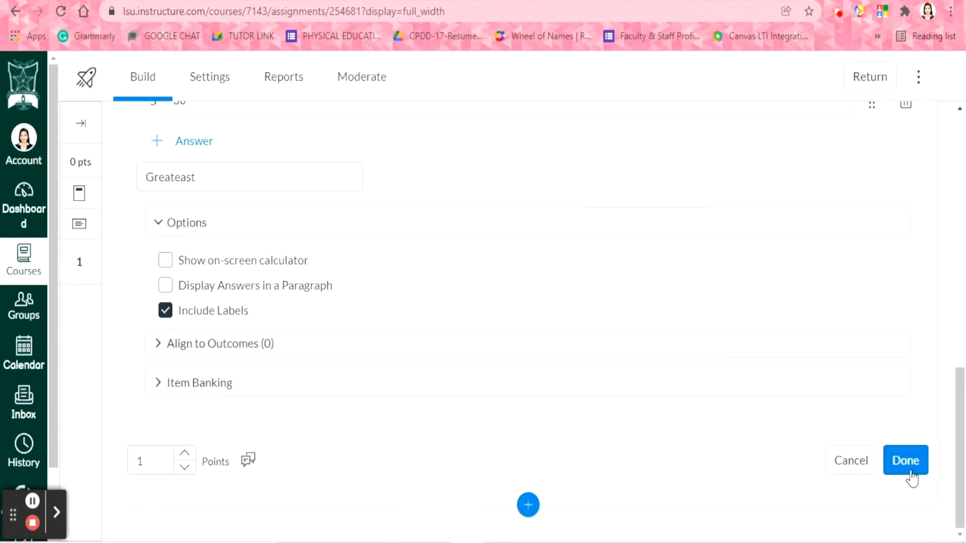
click(910, 468)
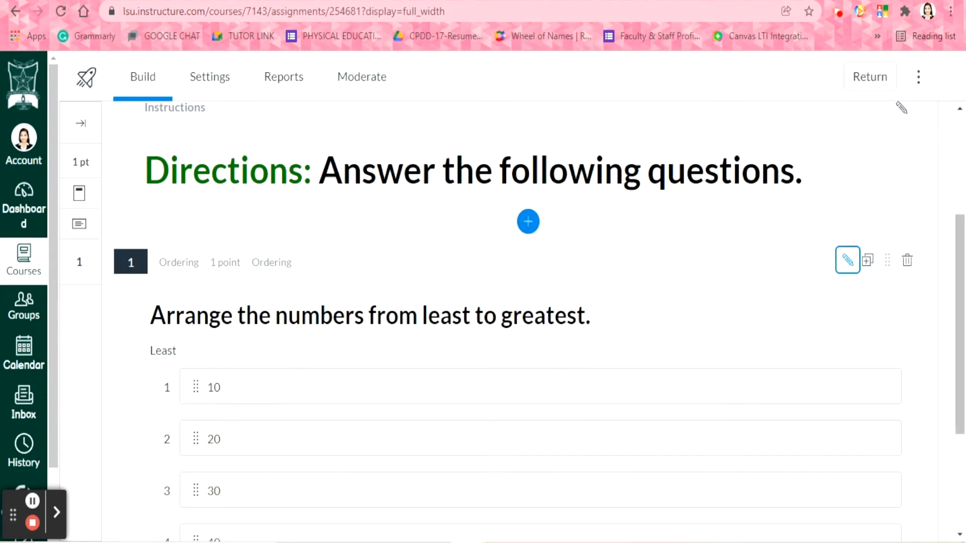
Preview the quiz and rearrange the shuffled answers into the order 10, 20, 30, 40, 50.
scroll(511, 337, down, 3)
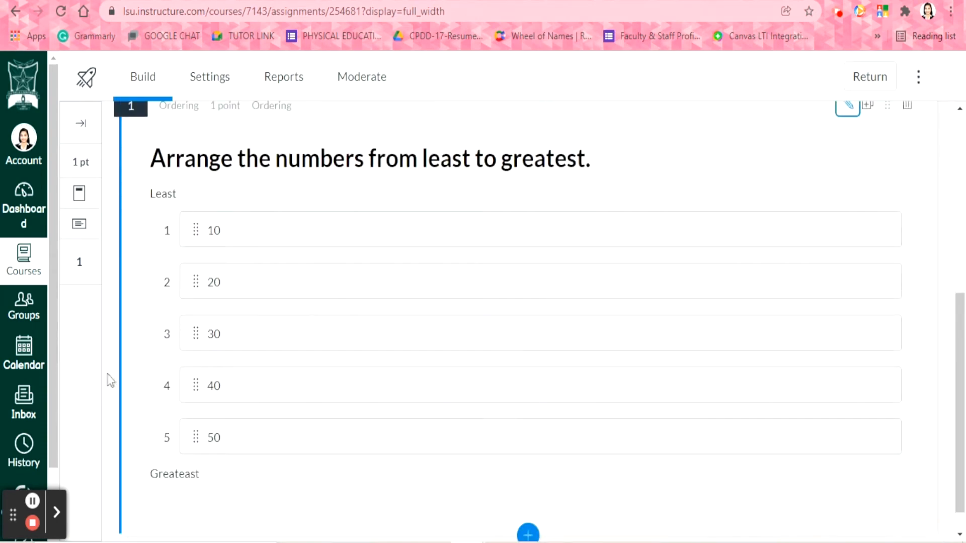
scroll(746, 197, up, 1)
scroll(713, 272, up, 7)
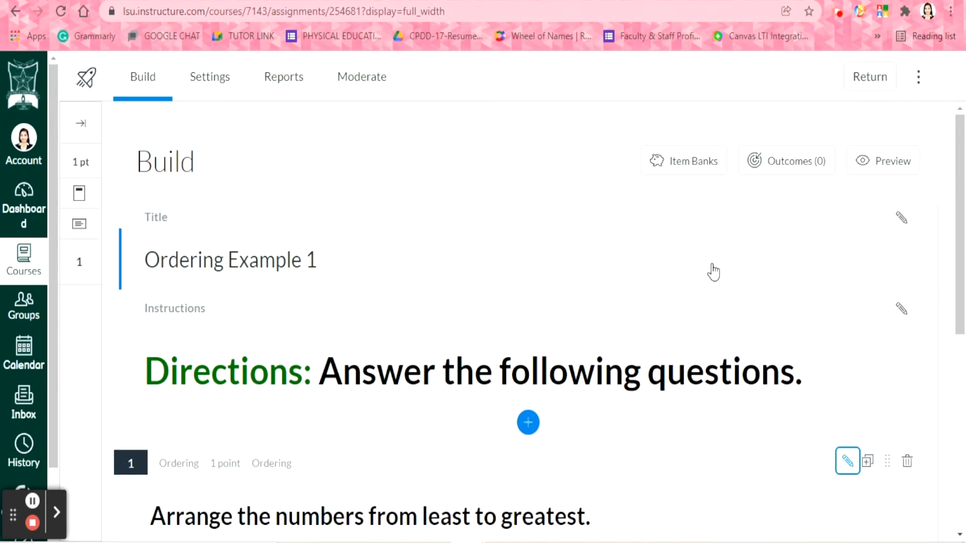
click(893, 166)
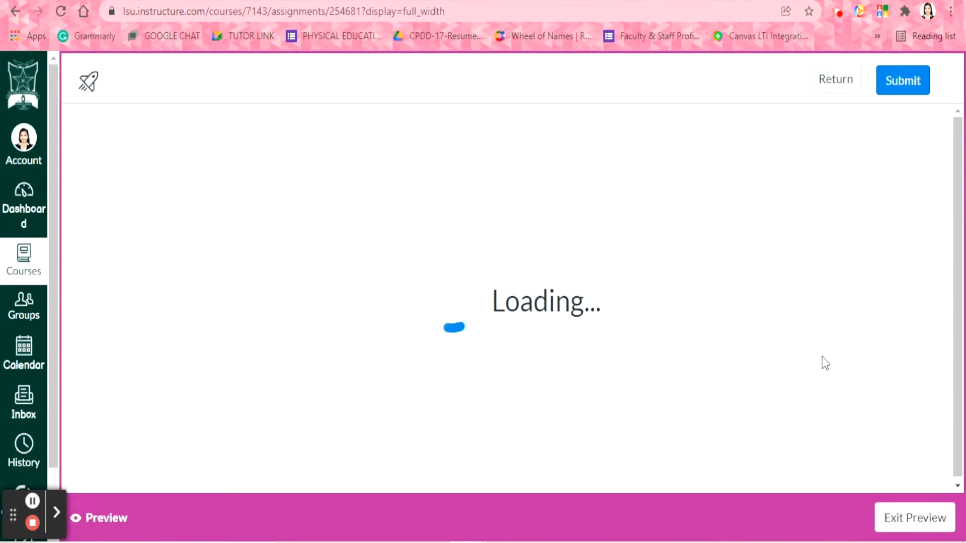
scroll(795, 369, down, 5)
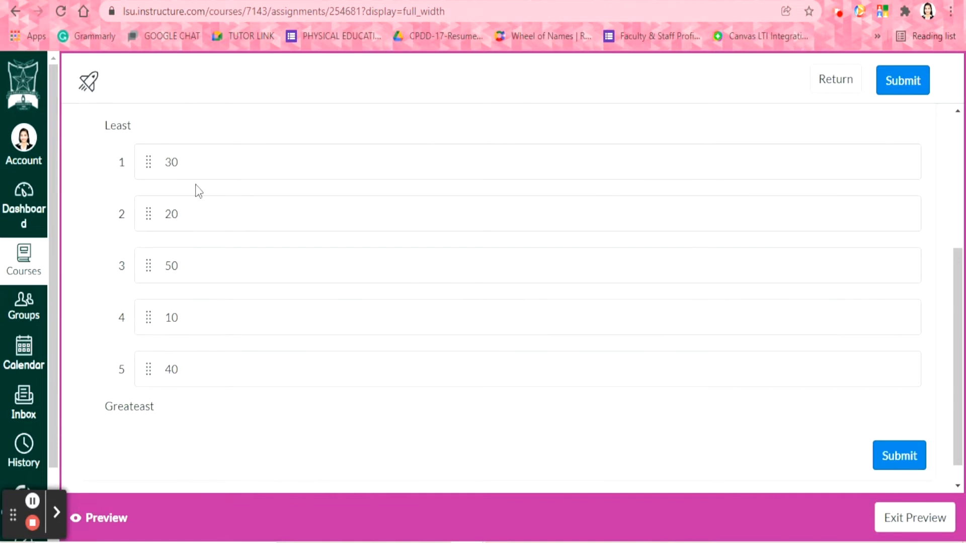
scroll(194, 334, up, 2)
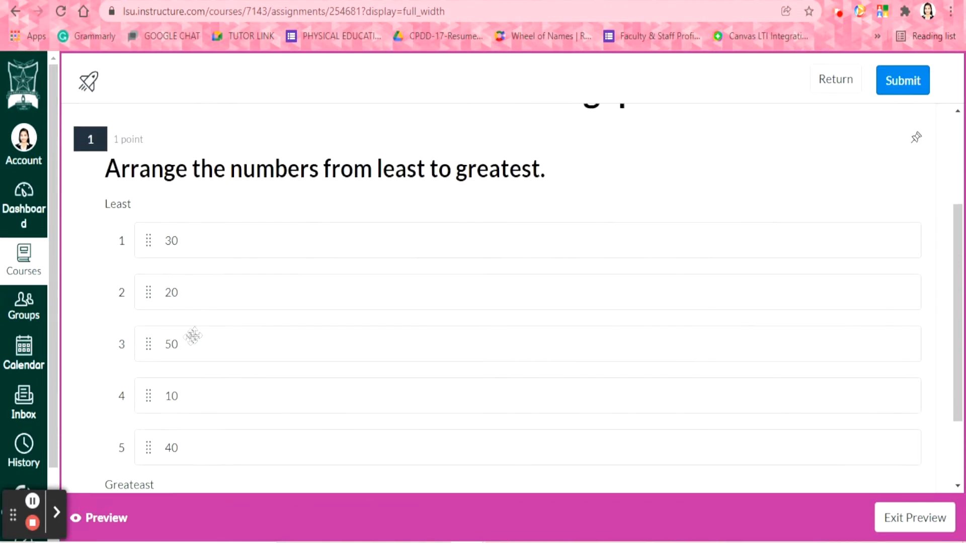
scroll(151, 331, down, 2)
drag(148, 318, 151, 166)
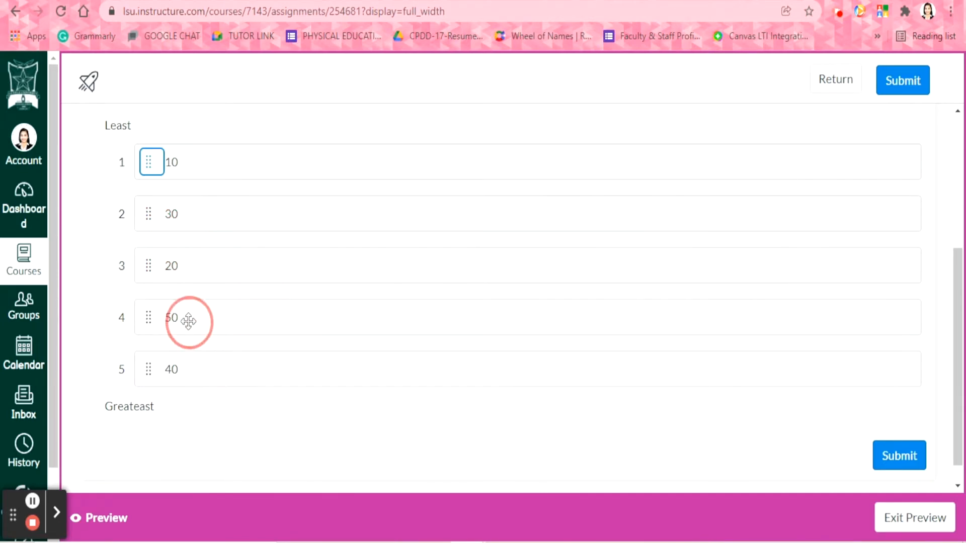
drag(147, 272, 149, 214)
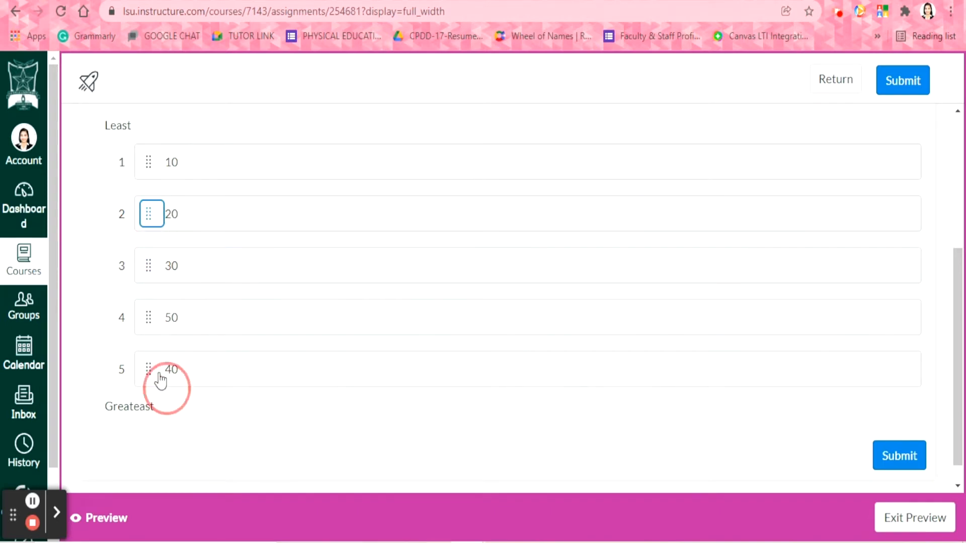
drag(146, 377, 154, 319)
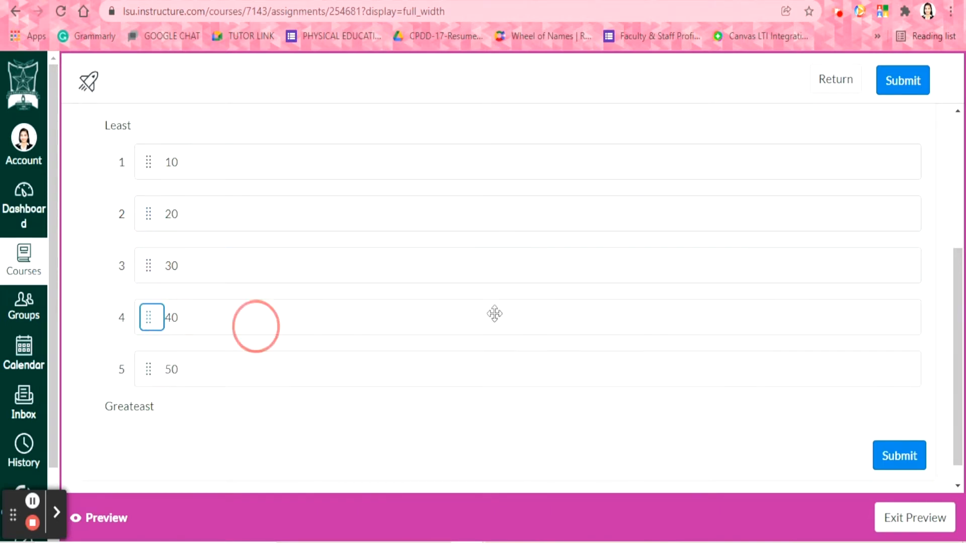
Submit the preview attempt, confirm the submission, and examine the score and marked answers.
scroll(805, 413, down, 1)
click(881, 432)
click(880, 431)
click(629, 365)
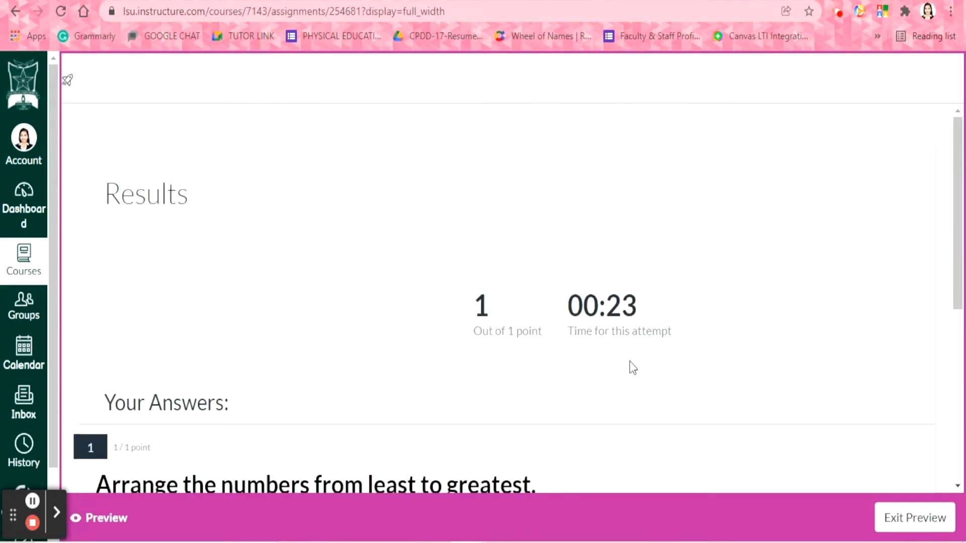
scroll(504, 330, down, 6)
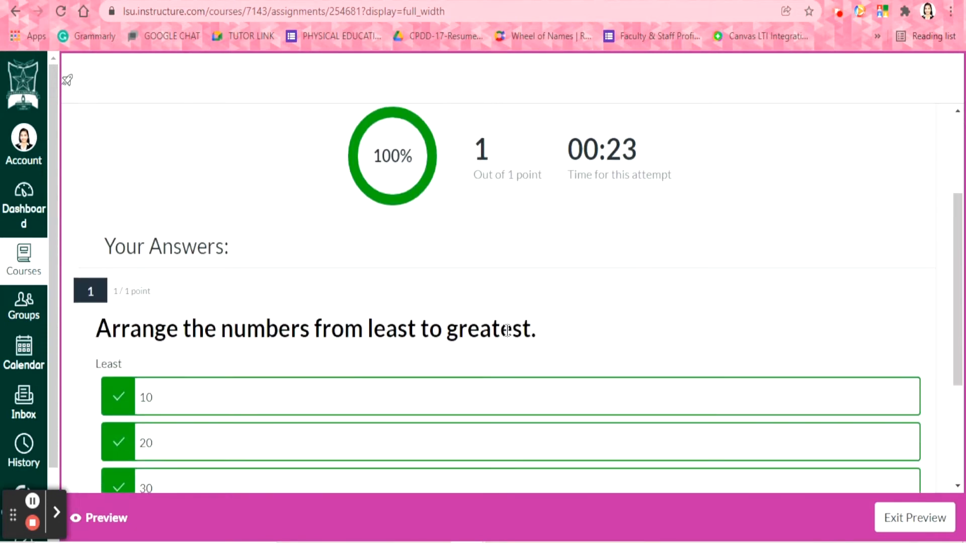
Review the remaining marked answers, exit the quiz preview and look over the saved ordering question.
scroll(174, 329, down, 1)
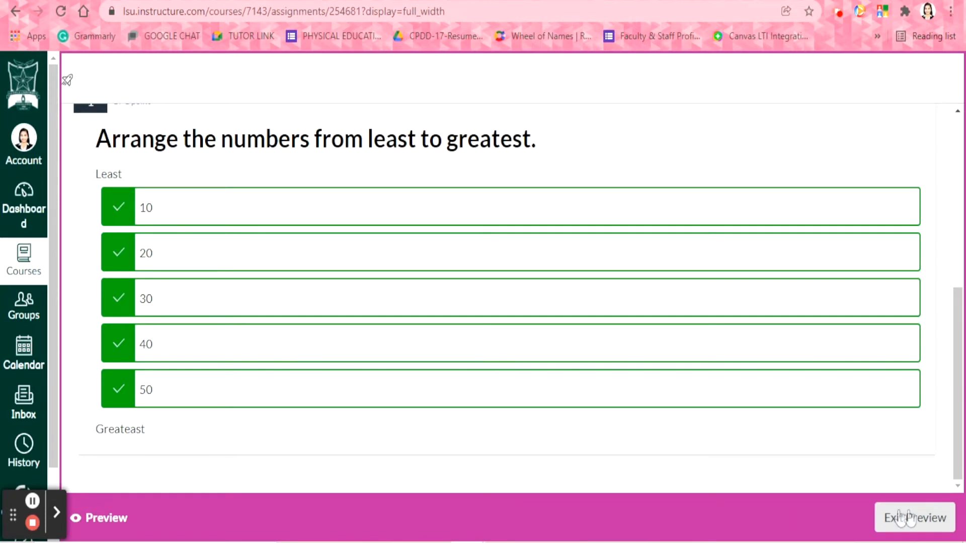
click(916, 524)
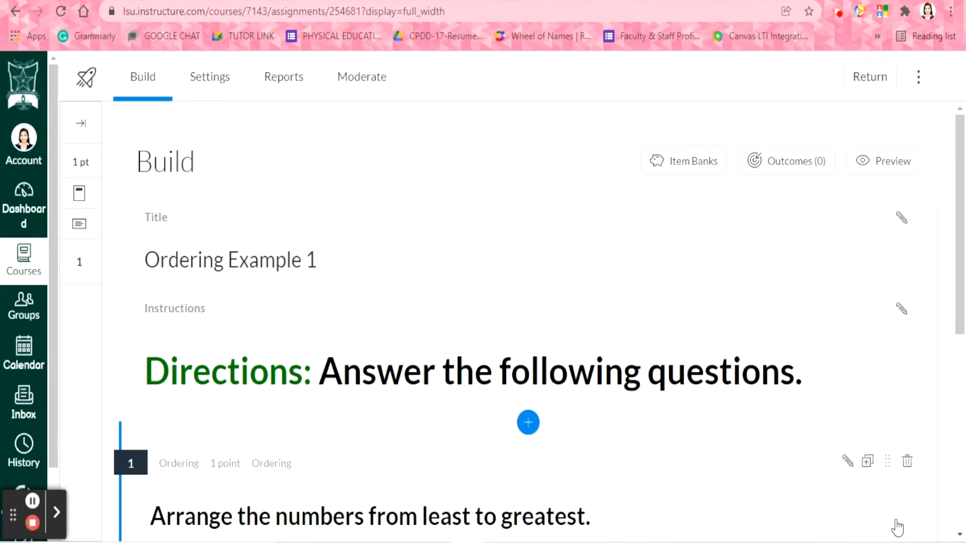
scroll(750, 297, down, 7)
scroll(751, 302, up, 4)
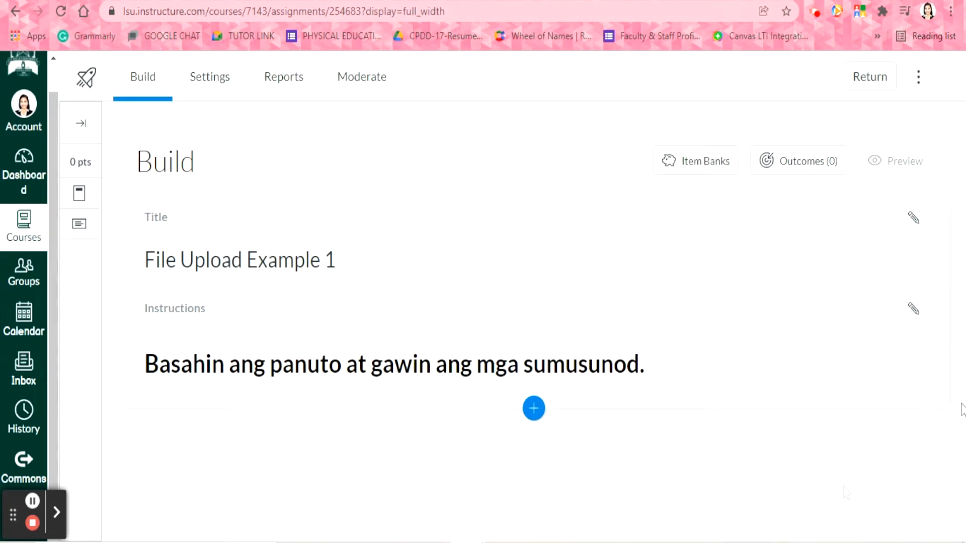
Add a File Upload question to File Upload Example 1 and title it "File Upload".
click(534, 409)
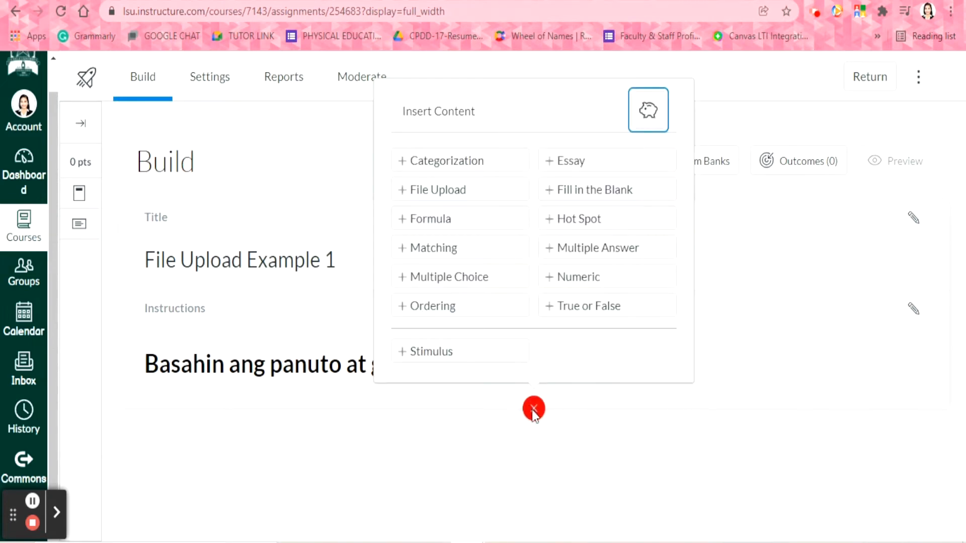
click(447, 197)
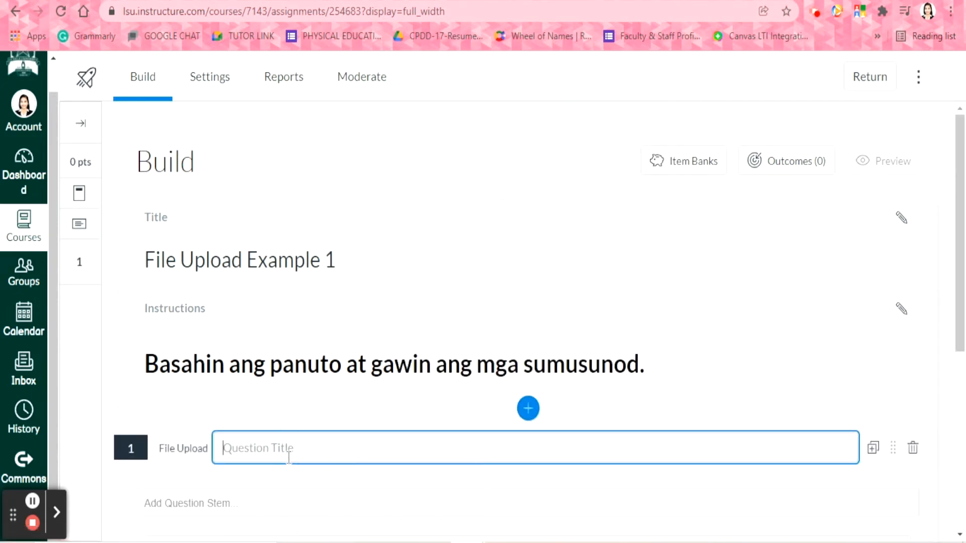
key(Caps_Lock)
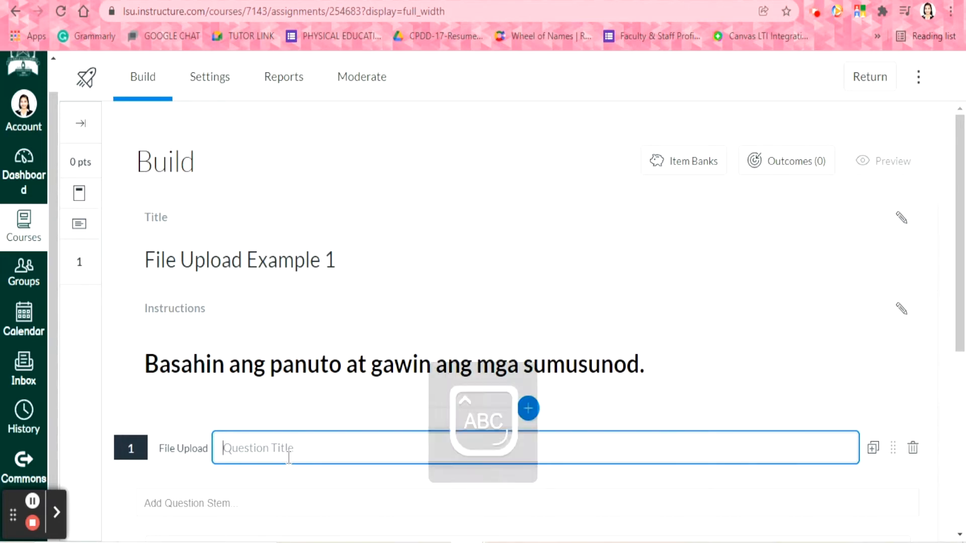
text(F)
key(Caps_Lock)
text(ile)
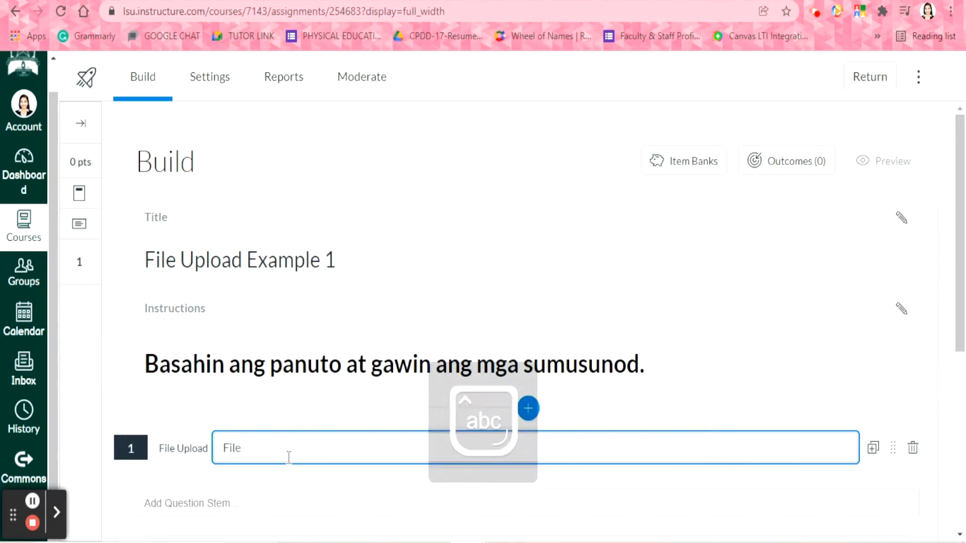
key(Caps_Lock)
text(U)
key(Caps_Lock)
text(pload)
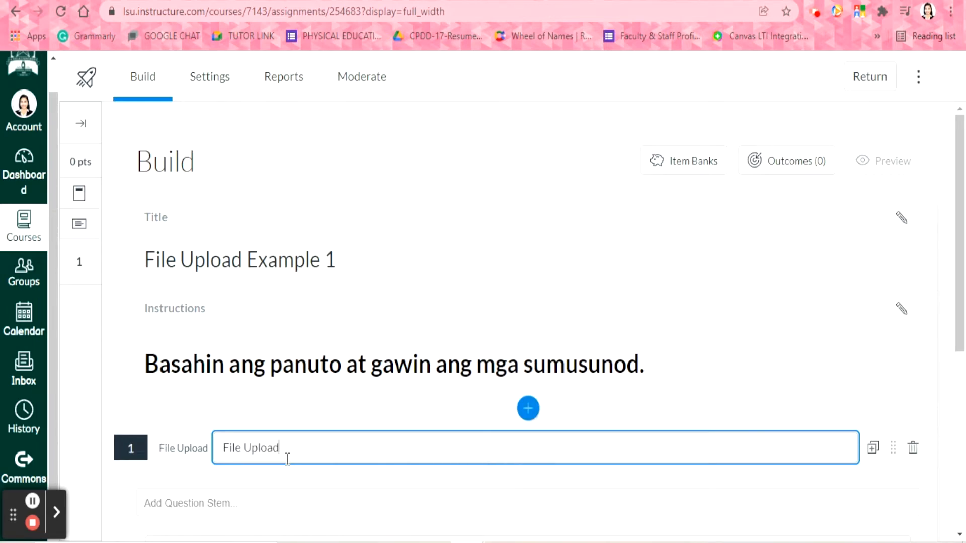
Begin the question stem with the sentence "Sagutin ang mga tanong tungkol sa iyong sarili.".
scroll(287, 441, down, 3)
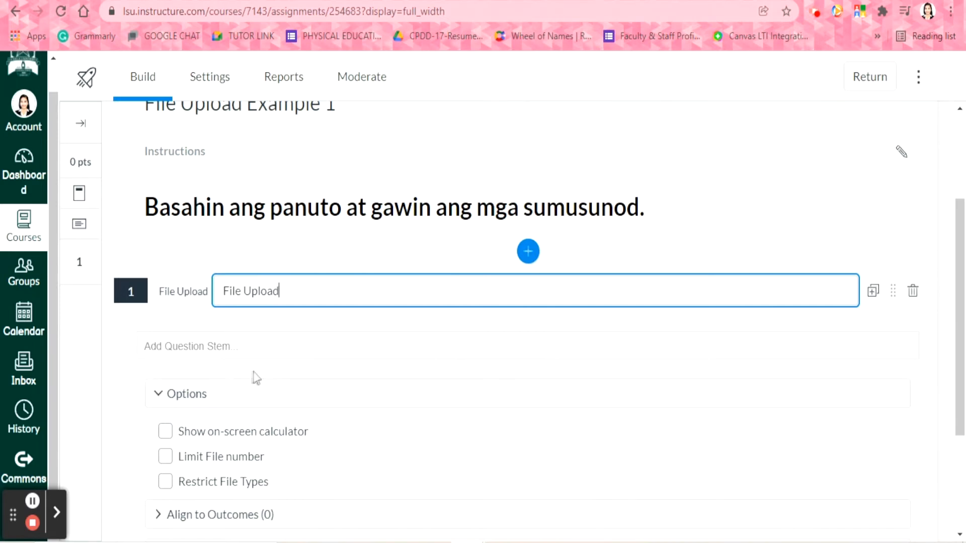
click(242, 346)
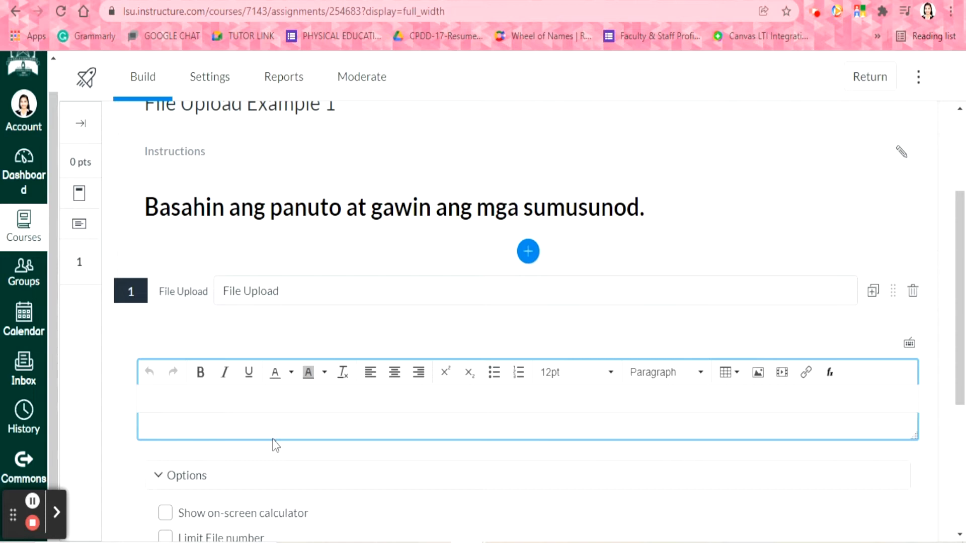
click(274, 401)
key(Caps_Lock)
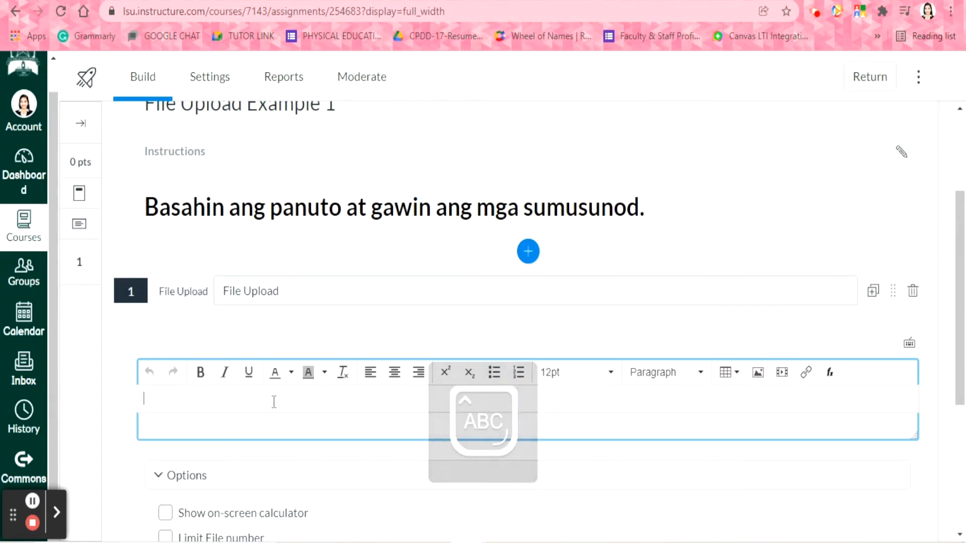
text(SAG)
key(BackSpace)
key(BackSpace)
key(Caps_Lock)
text(a)
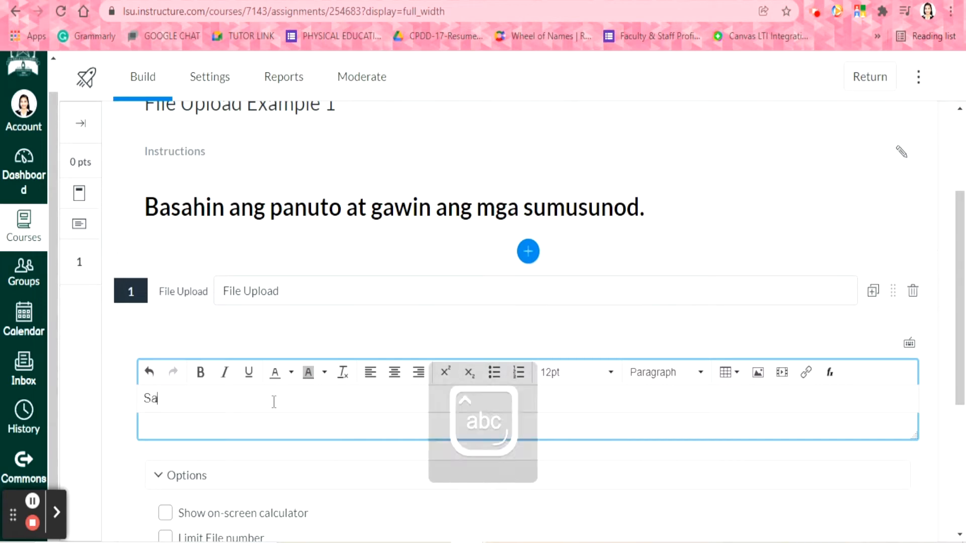
text(gutin)
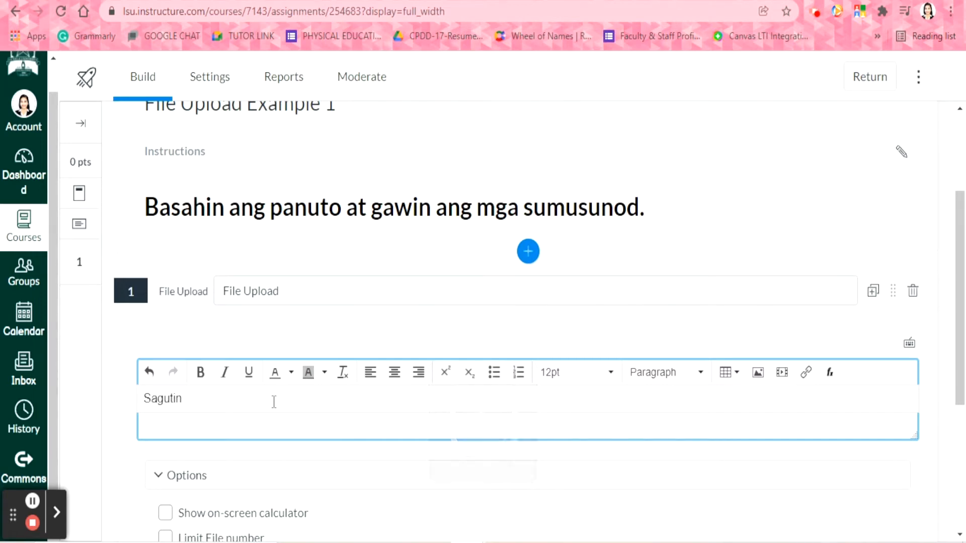
text( ang mga tanong tungkol sa iyong s)
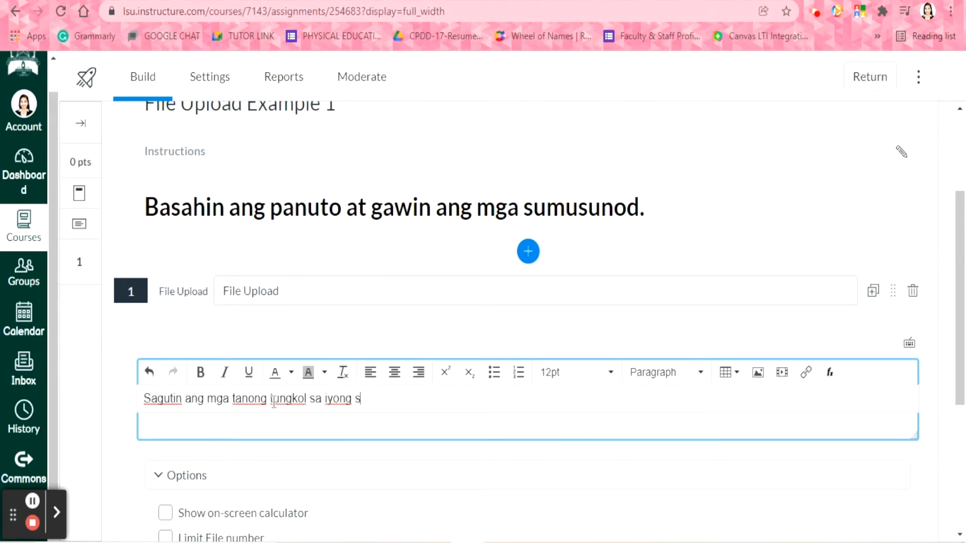
text(arili.)
Add the second stem sentence "Isulat ito sa iyong kwaderno sa Araling Panlipunan.".
key(Caps_Lock)
text(I)
key(Caps_Lock)
text(sulat ito sa iyong kwaderno sa)
key(Caps_Lock)
text(A)
key(Caps_Lock)
text(raling Panlipunan.)
Finish the question stem with the sentence "Kunan ng larawan at ipasa dito.".
key(Caps_Lock)
text(K)
key(Caps_Lock)
text(unan ng law)
text(a)
key(BackSpace)
key(BackSpace)
text(rawan at i)
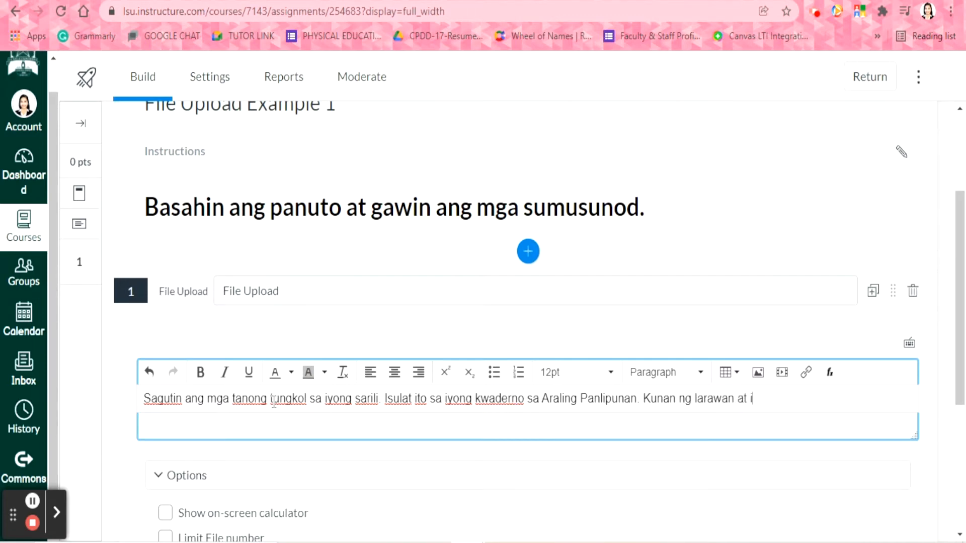
key(BackSpace)
key(BackSpace)
text(.)
Format the whole question stem with black text colour and a 24pt font size.
key(ctrl+a)
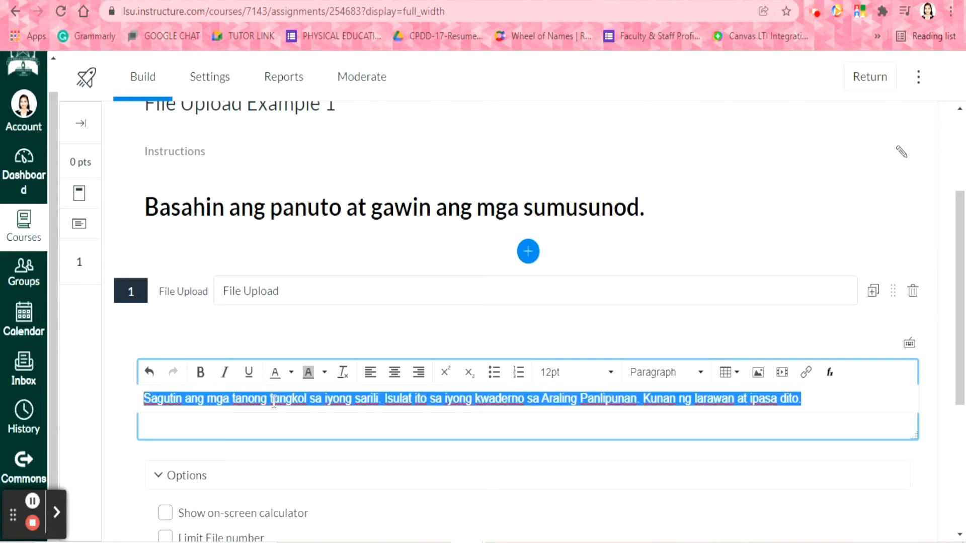
click(291, 373)
click(234, 403)
click(566, 378)
click(568, 324)
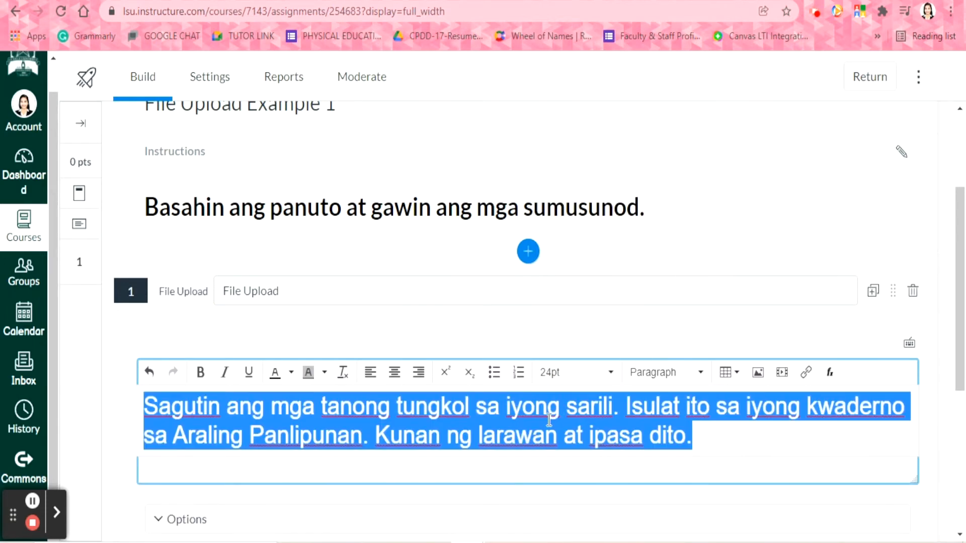
click(558, 434)
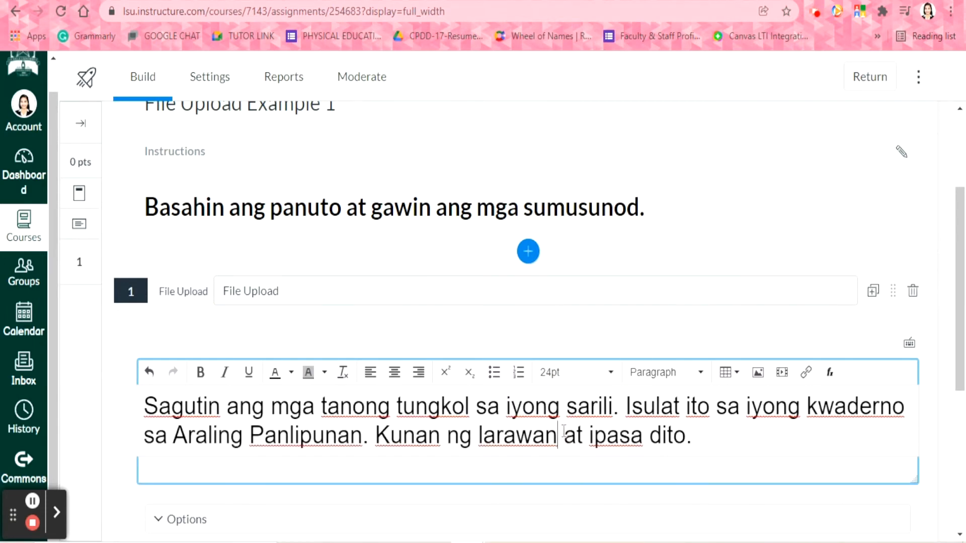
Import the image Ex_File Upload 1 from Downloads on a new line below the stem text.
scroll(564, 434, down, 3)
click(712, 282)
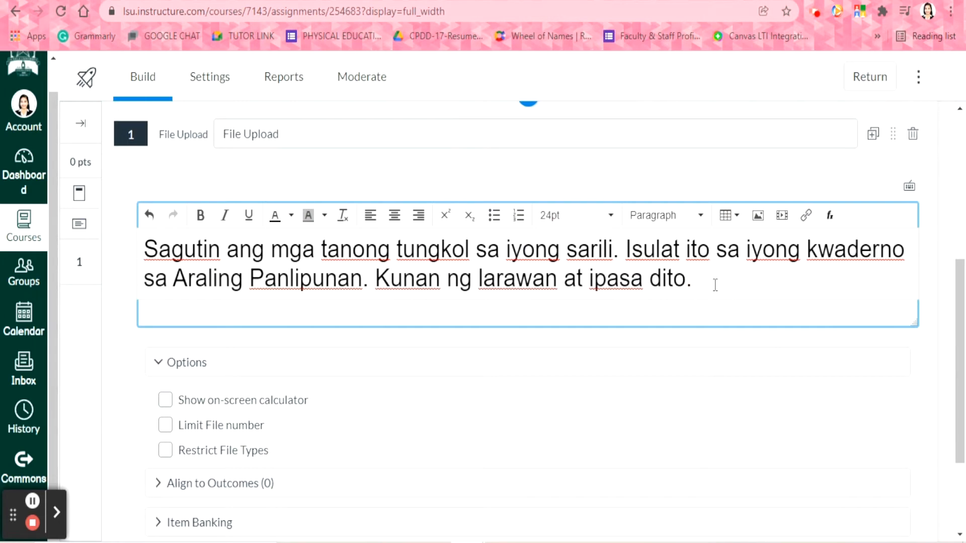
key(Return)
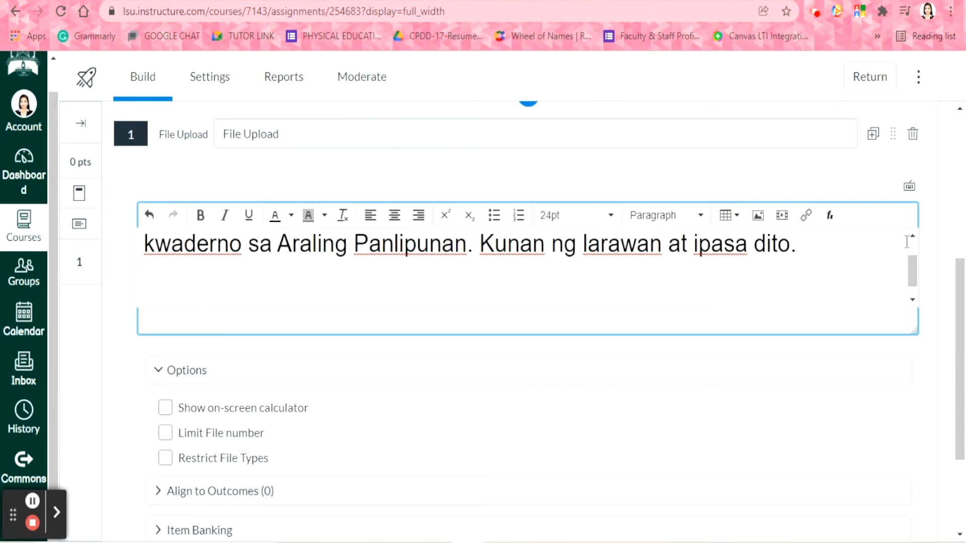
click(757, 215)
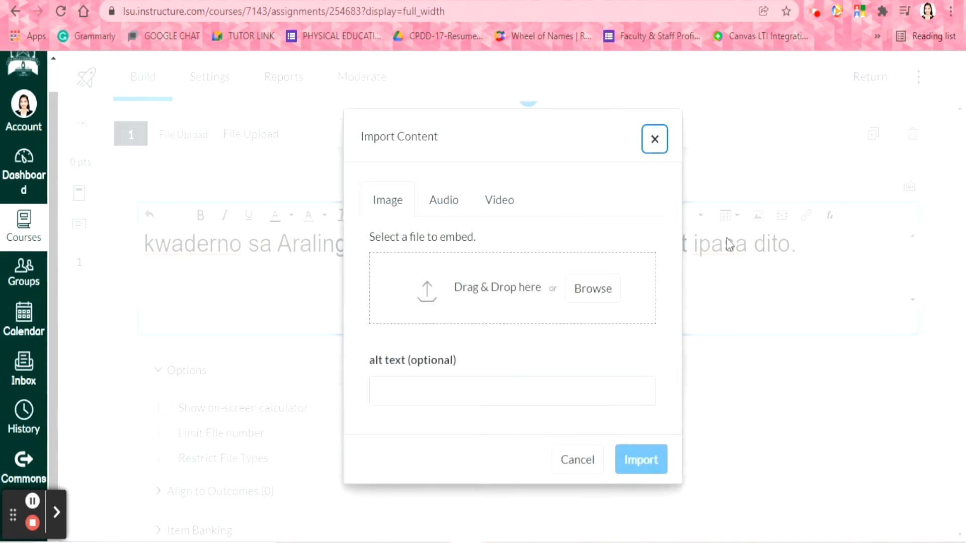
click(597, 288)
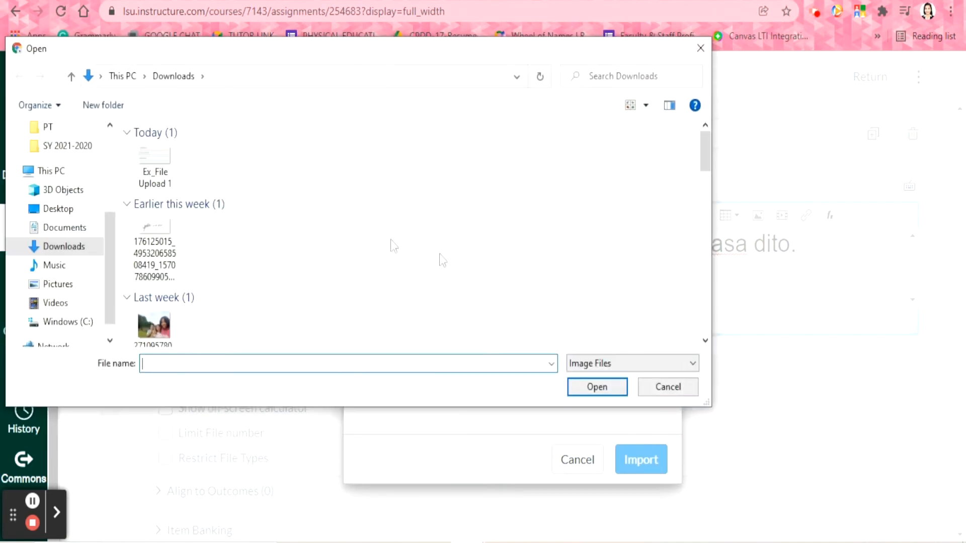
click(154, 171)
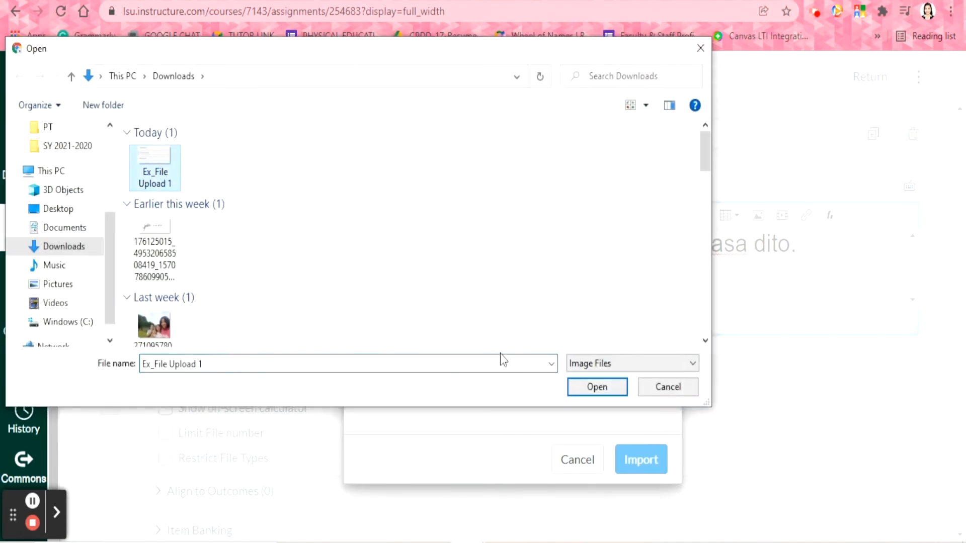
click(596, 387)
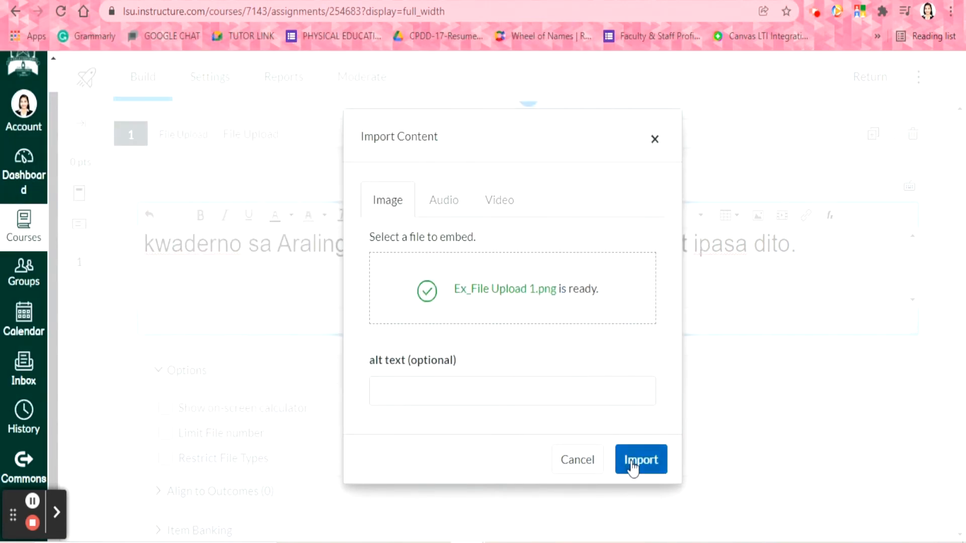
click(632, 462)
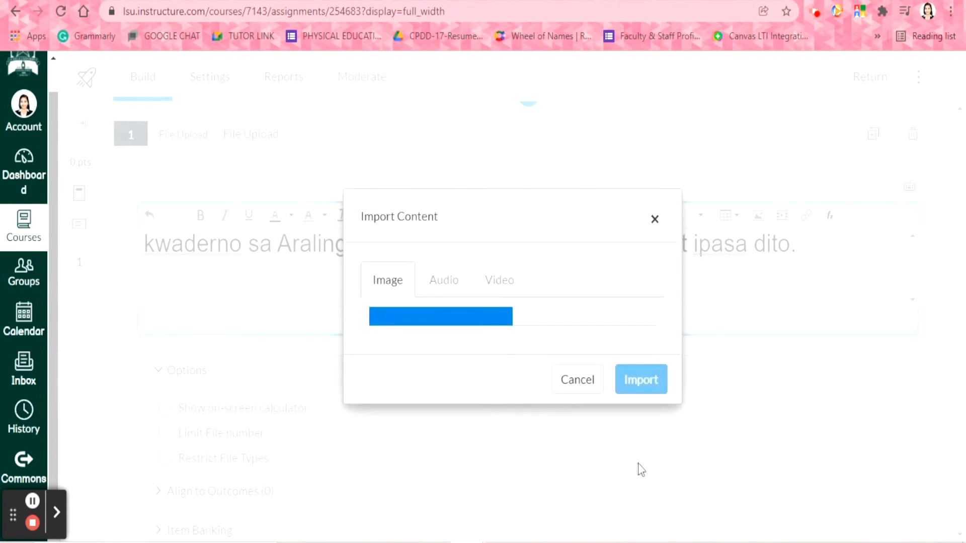
Enlarge the imported worksheet image proportionally to about 1.8 times its size and check how it looks in the stem.
click(358, 257)
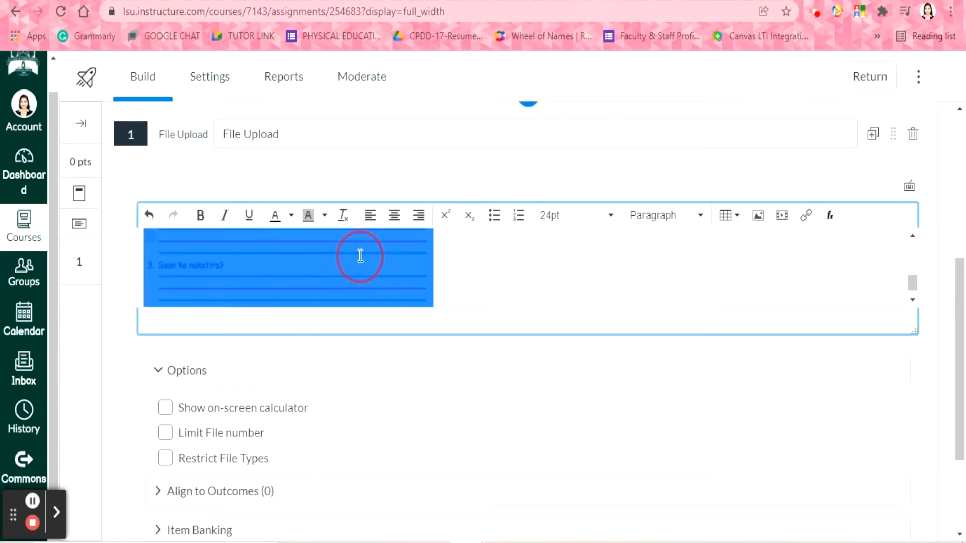
drag(434, 295, 662, 406)
click(691, 305)
scroll(691, 305, up, 5)
scroll(691, 304, down, 6)
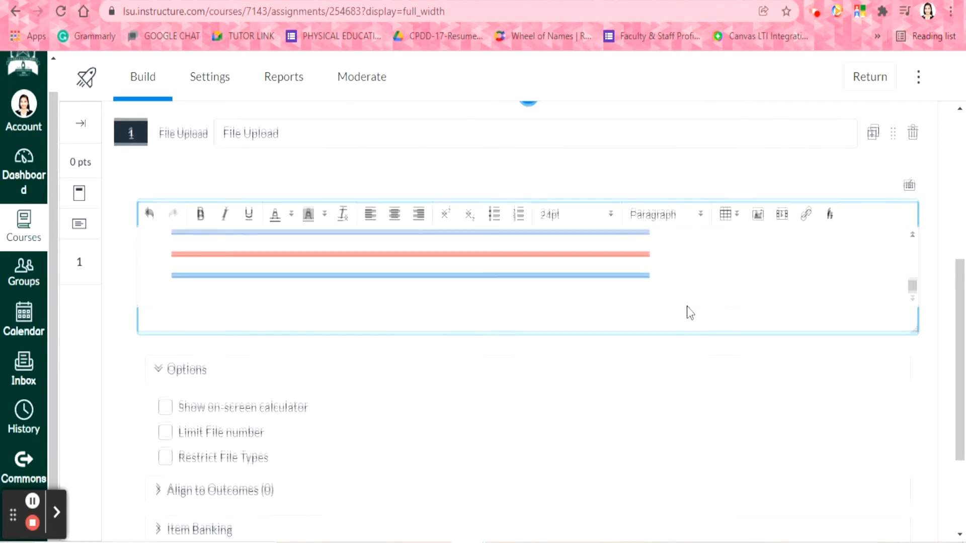
Turn on the file number limit for the upload question and set it to 1 file.
scroll(690, 312, down, 3)
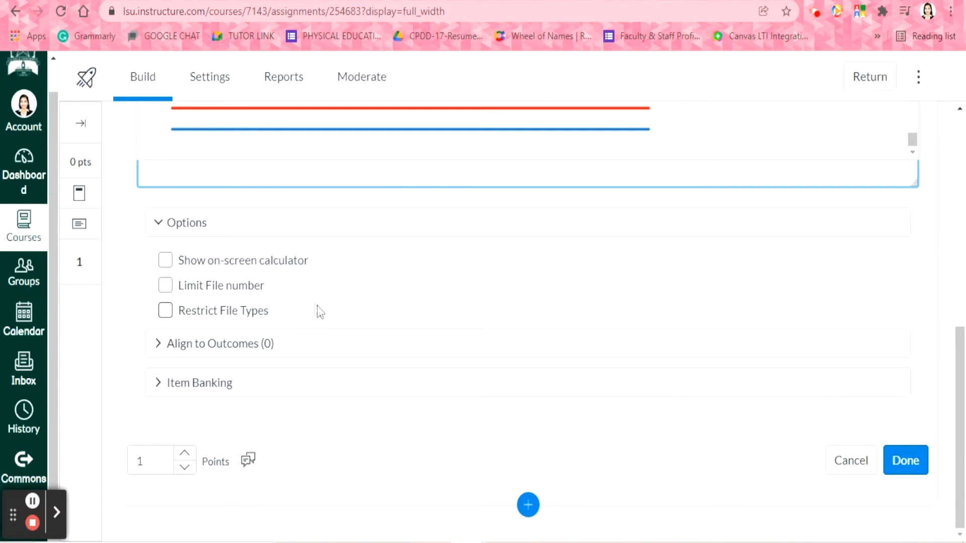
click(165, 286)
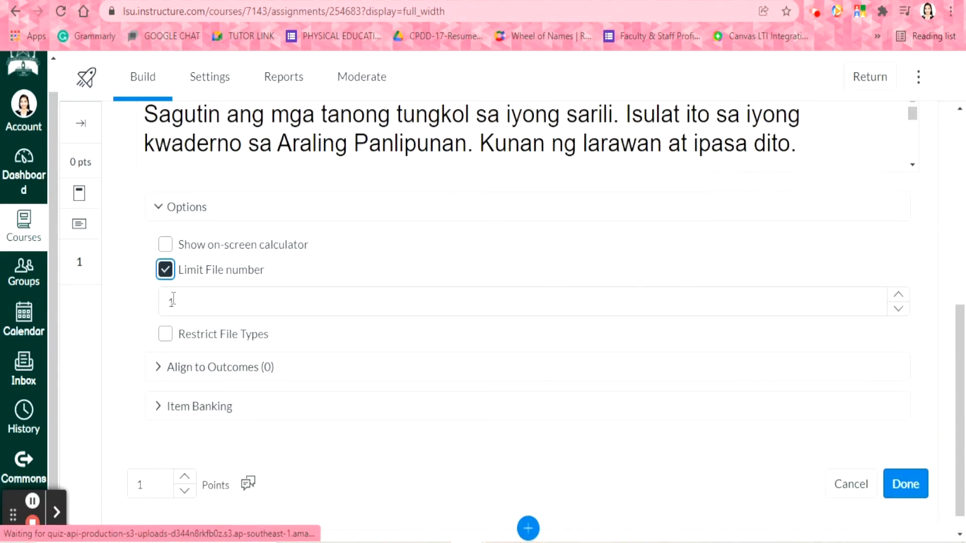
click(212, 299)
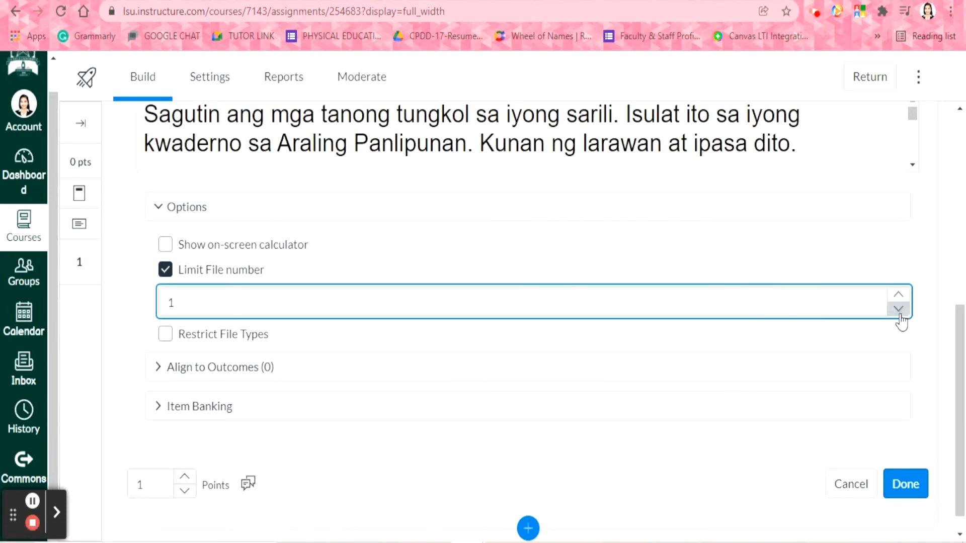
click(901, 298)
click(901, 298)
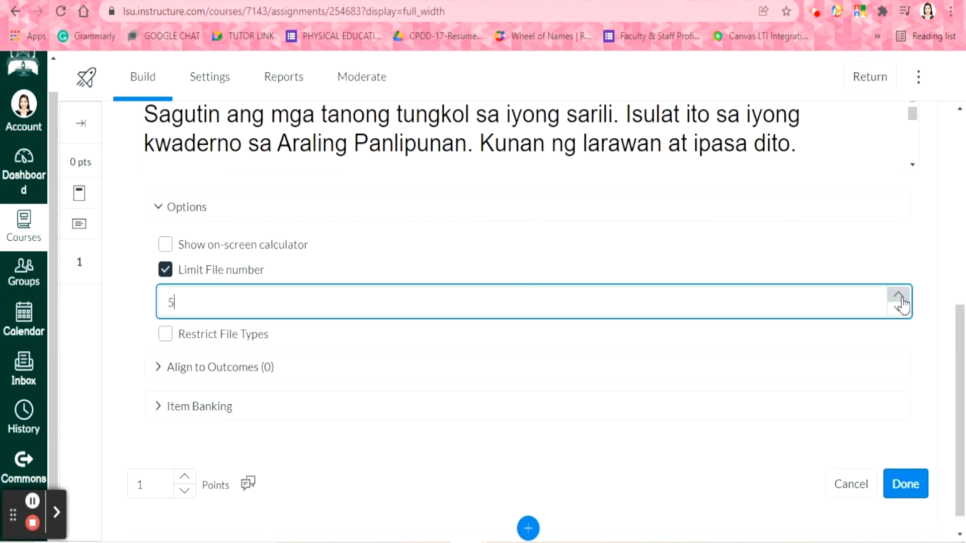
click(900, 309)
click(900, 309)
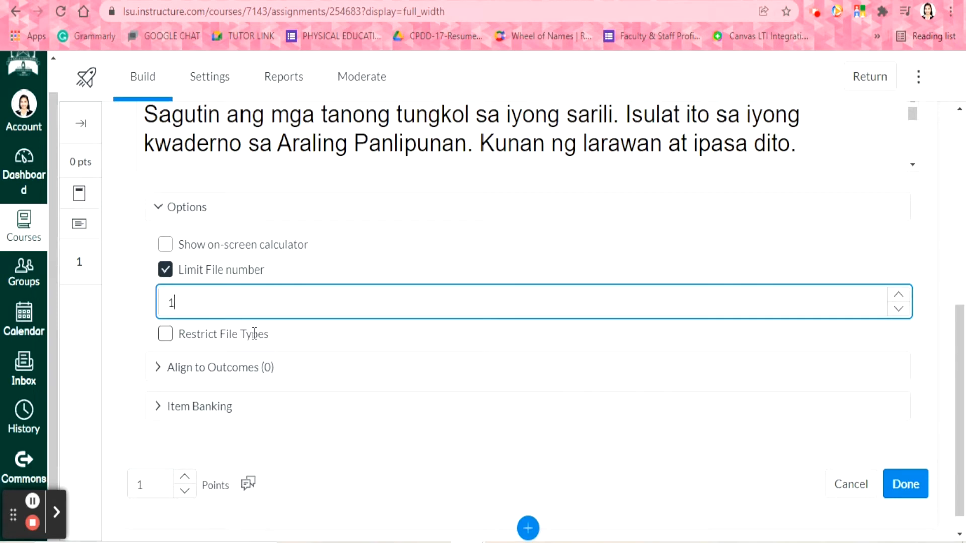
Try restricting the accepted upload file types to jpg and png, and turn the file type restriction off again.
click(166, 337)
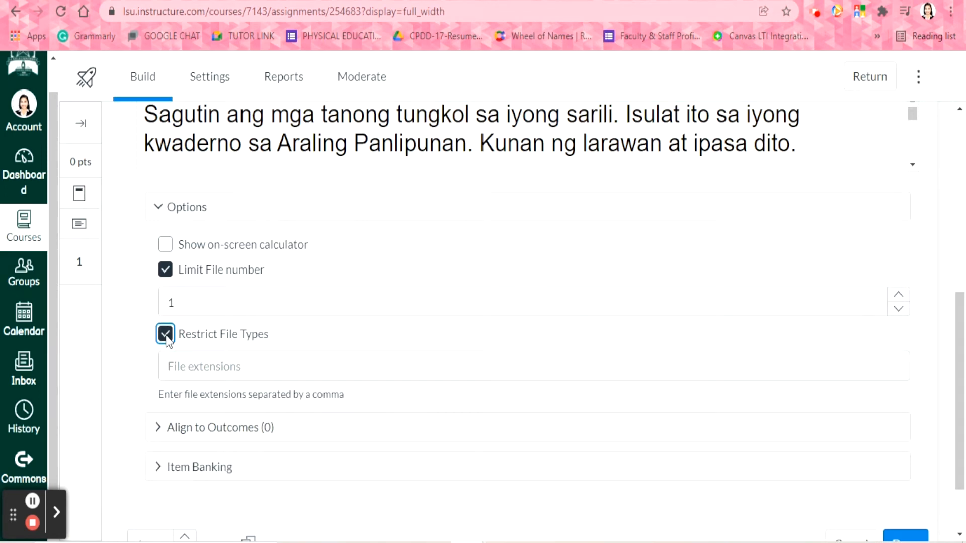
click(166, 335)
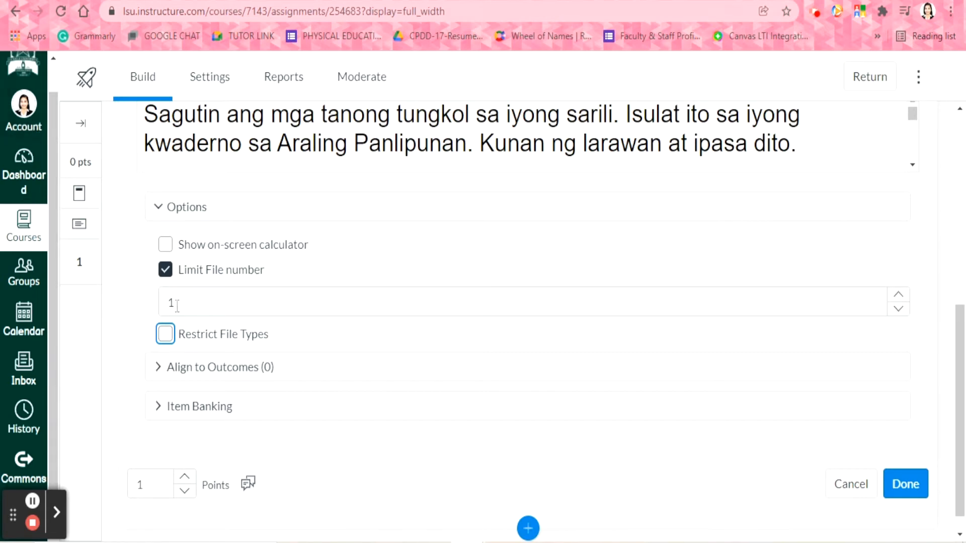
click(167, 337)
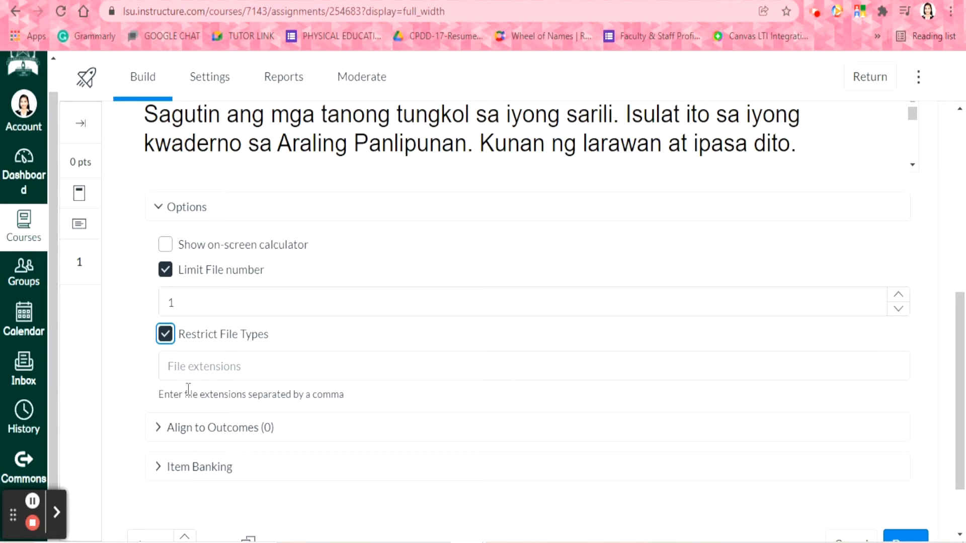
click(193, 372)
text(jpg,.png)
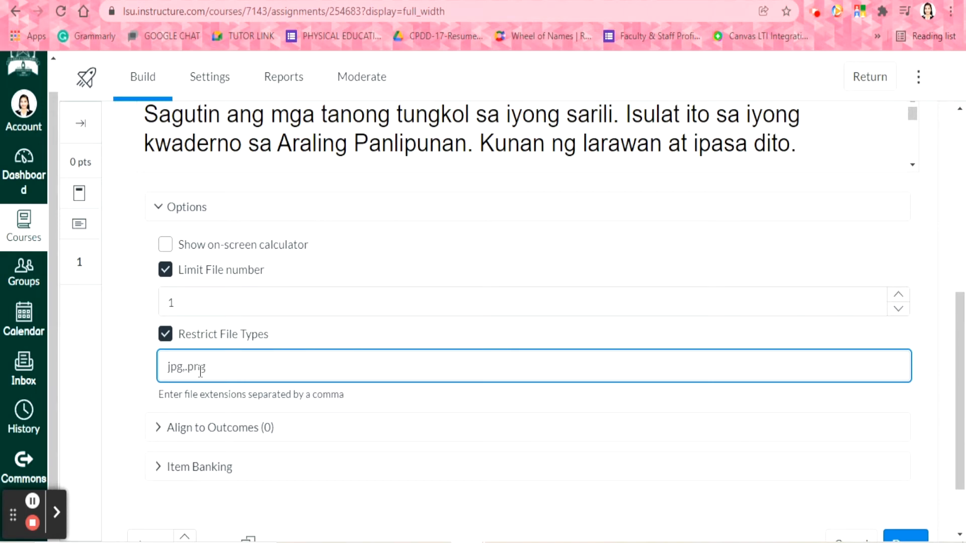
key(BackSpace)
key(BackSpace)
key(BackSpace)
key(BackSpace)
key(BackSpace)
key(BackSpace)
key(BackSpace)
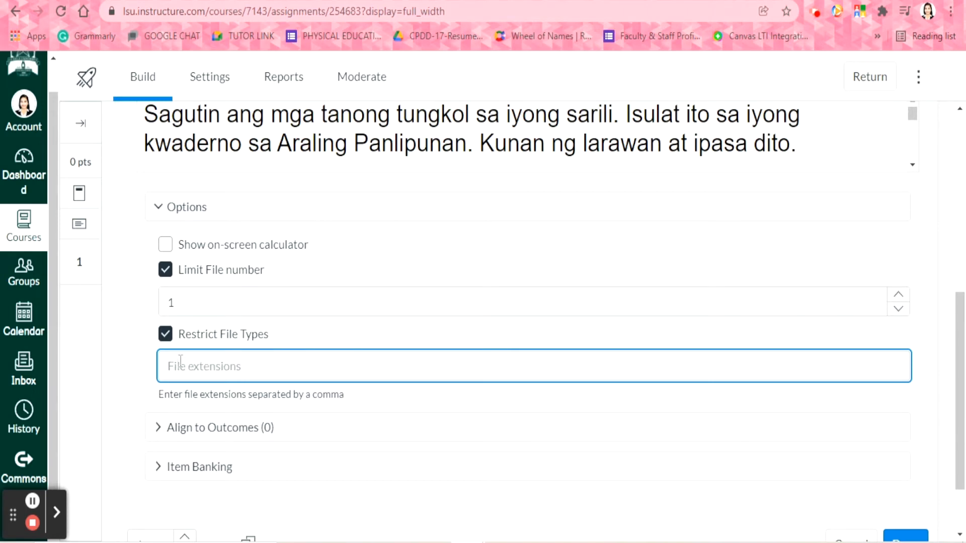
click(171, 338)
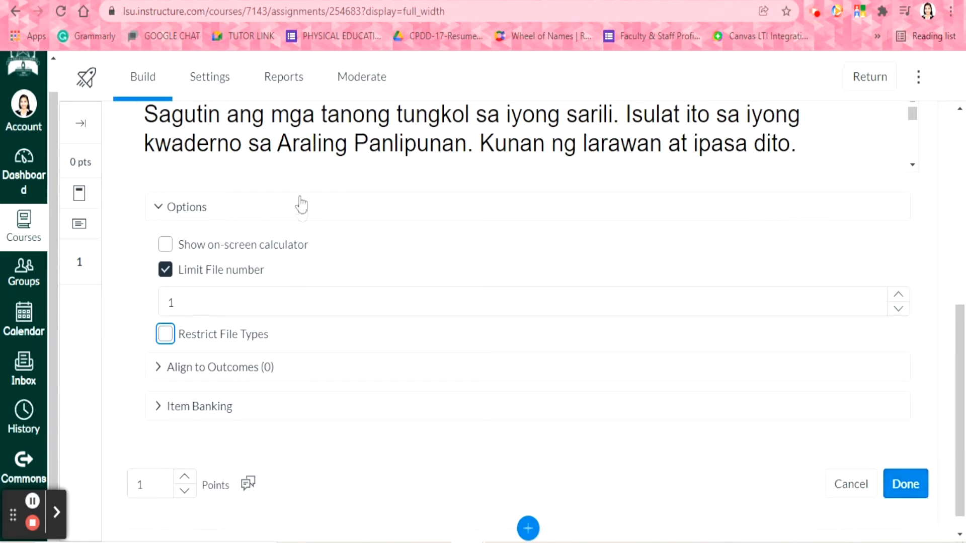
Set the file upload question's value to 5 points.
click(185, 478)
click(185, 478)
click(185, 477)
Add the general student feedback "Salamat sa pagpasa. Tapos ka na sa gawaing ito." to the file upload question.
click(253, 482)
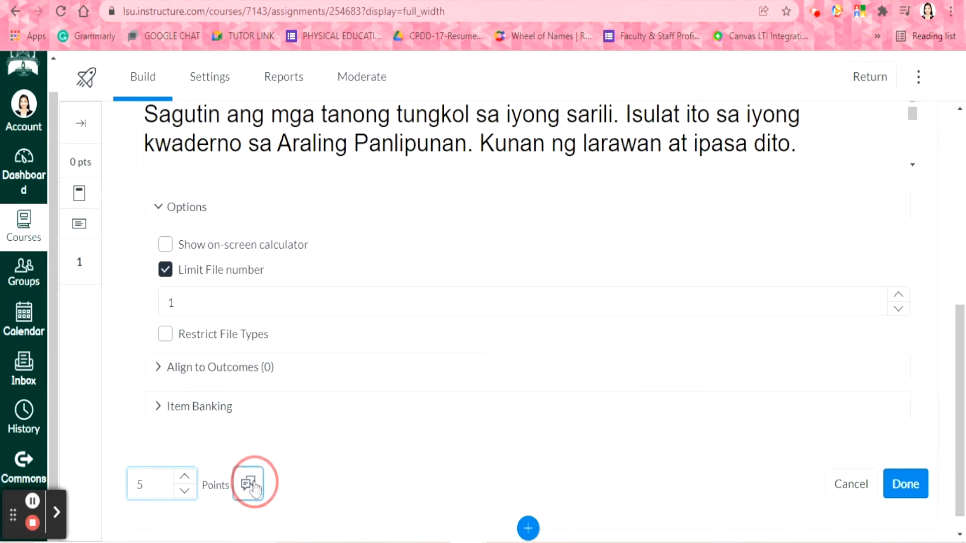
scroll(391, 388, down, 12)
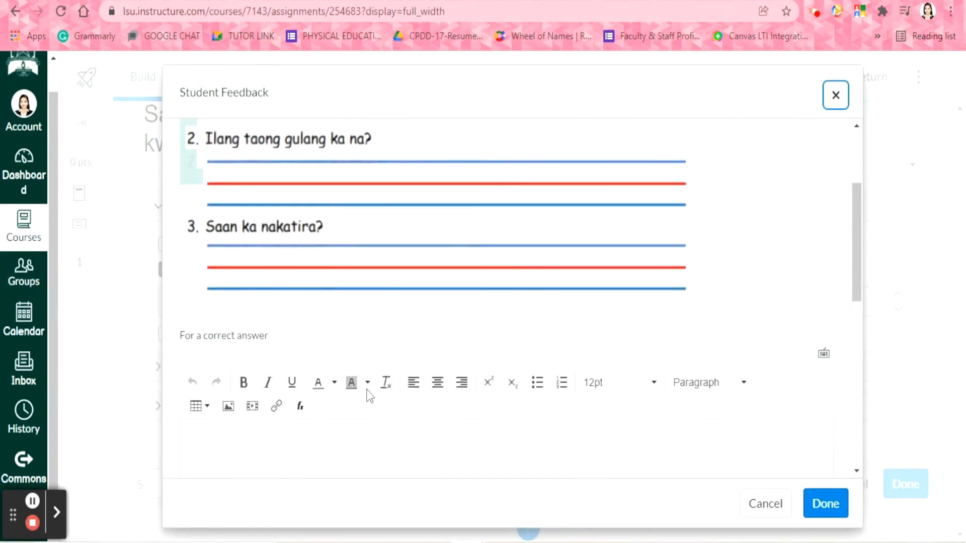
click(394, 376)
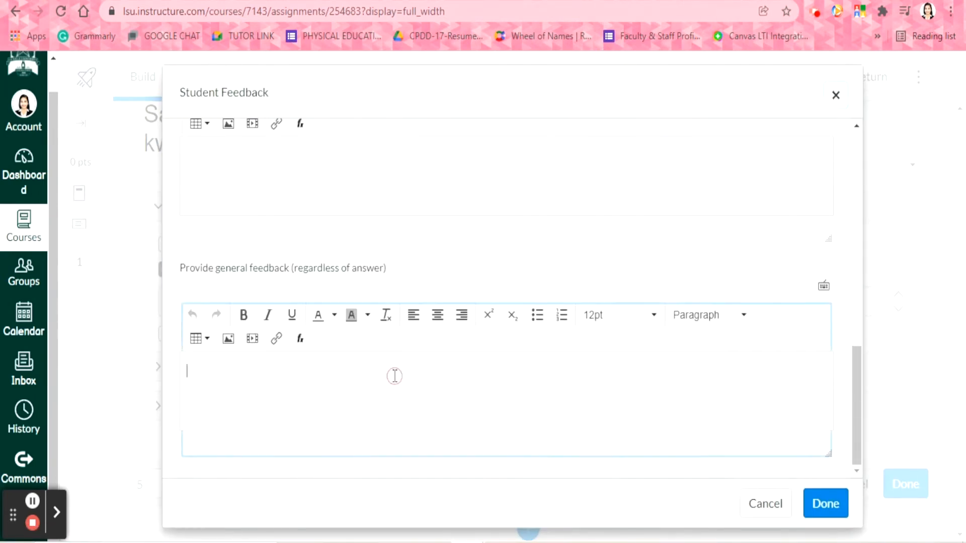
text(Salamat sa pagpasa. Tapos ka na sa gawaing ito.)
Apply a green text colour to the whole general feedback sentence.
key(ctrl+a)
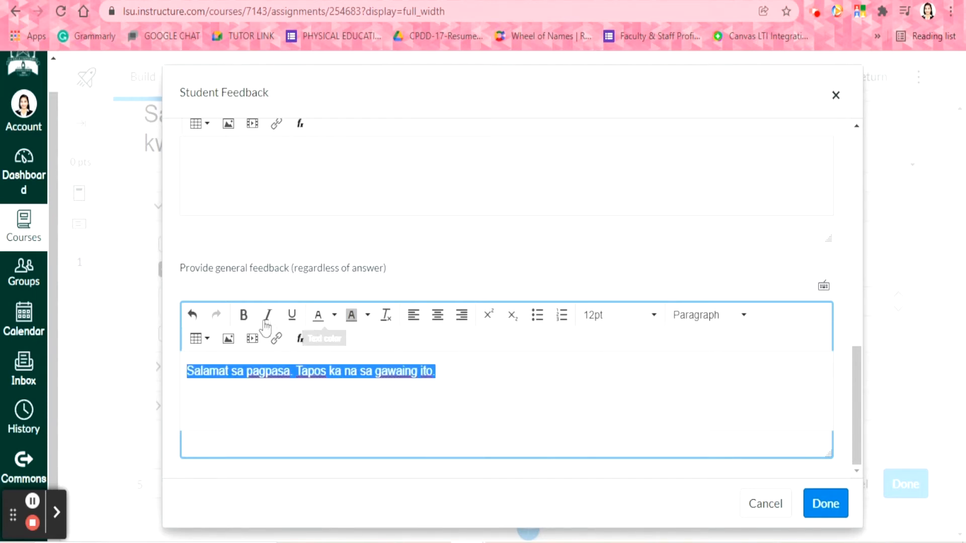
click(334, 315)
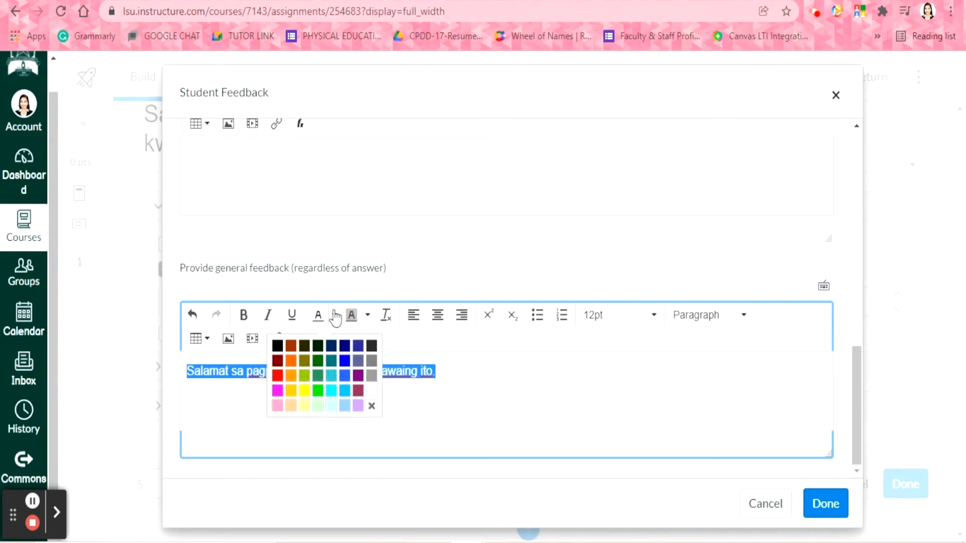
click(318, 371)
click(319, 371)
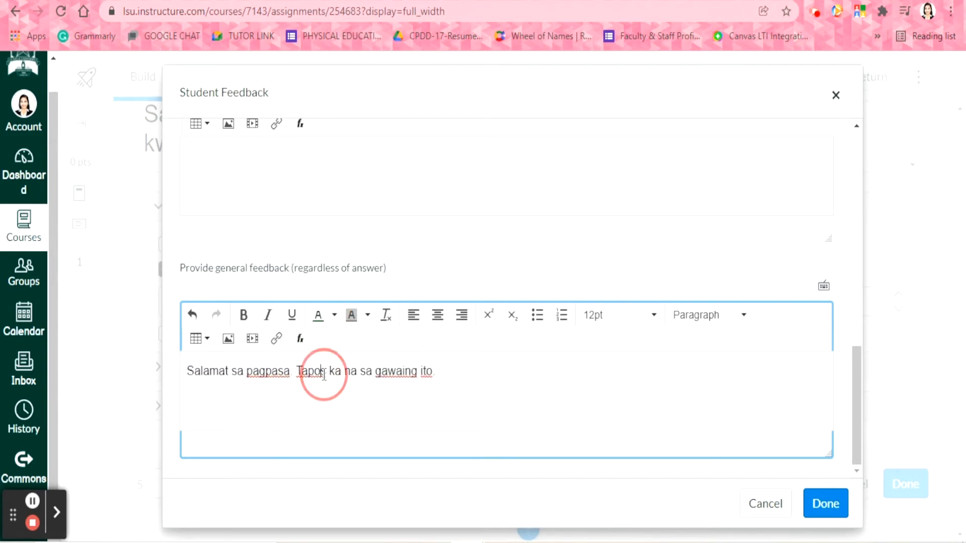
Format the whole general feedback sentence with orange text and an 18pt font size, and save the student feedback.
key(ctrl+a)
click(334, 315)
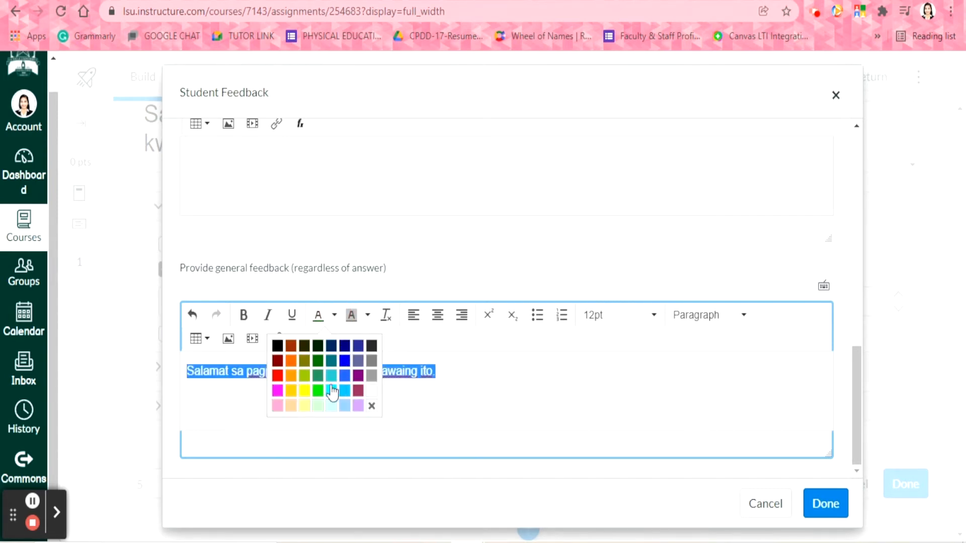
click(290, 364)
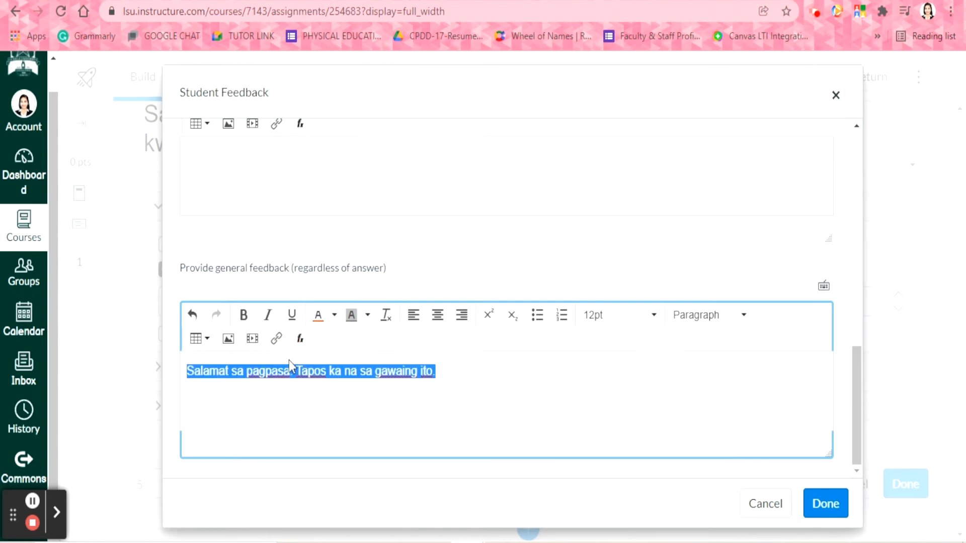
click(612, 321)
click(625, 431)
click(522, 404)
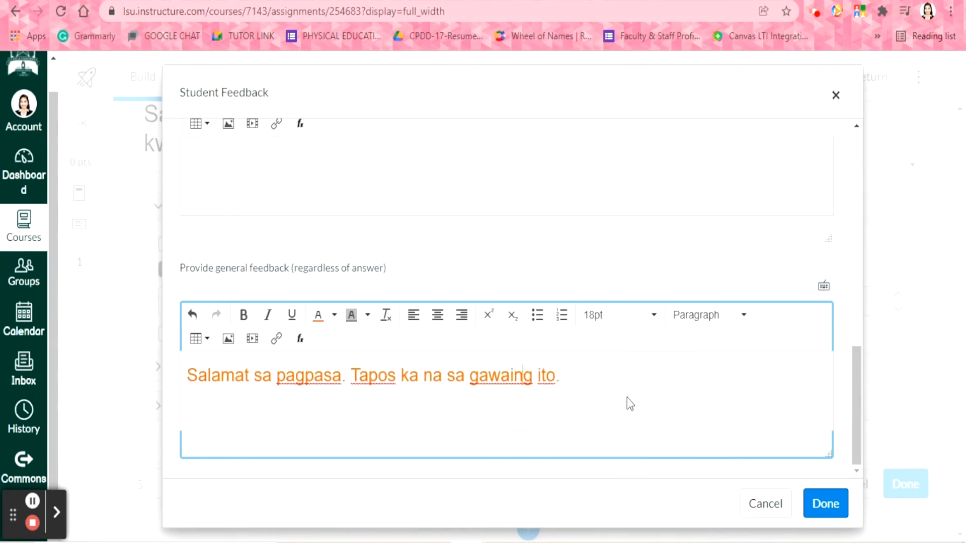
click(821, 505)
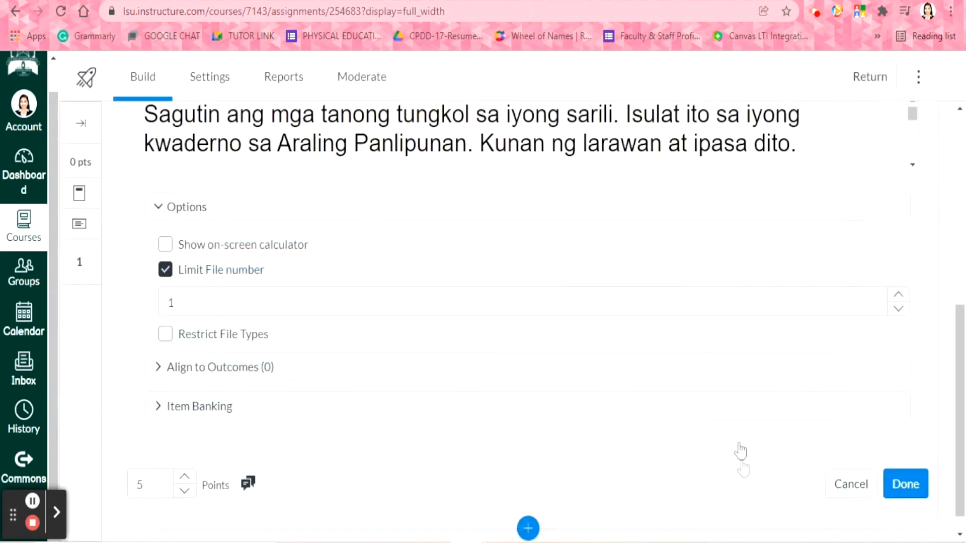
Save the file upload question and check how its stem and worksheet image look in the quiz.
click(900, 495)
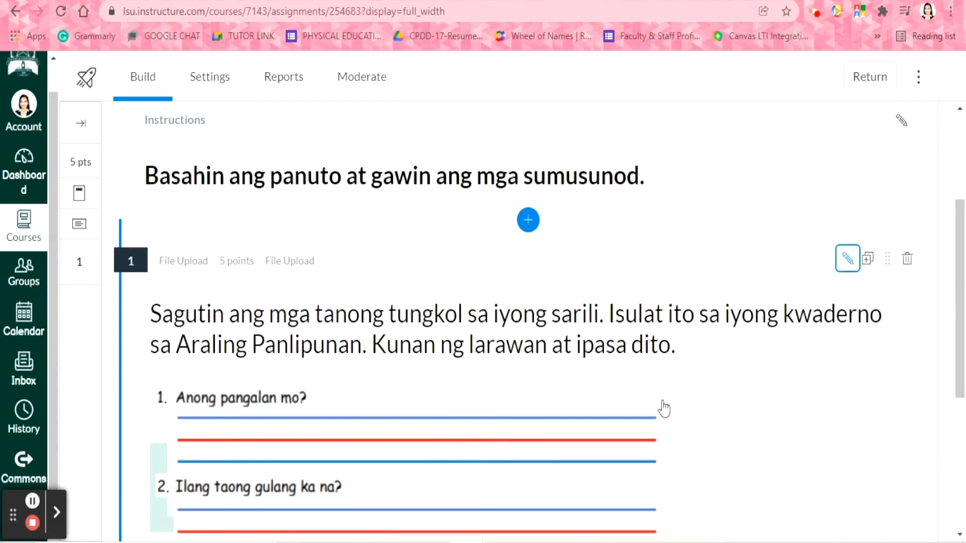
scroll(647, 352, down, 5)
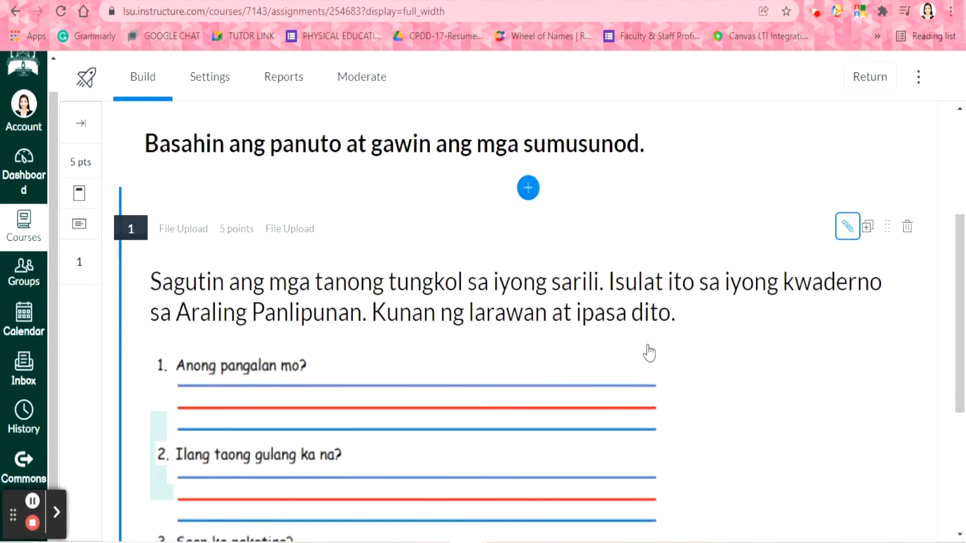
scroll(724, 372, up, 2)
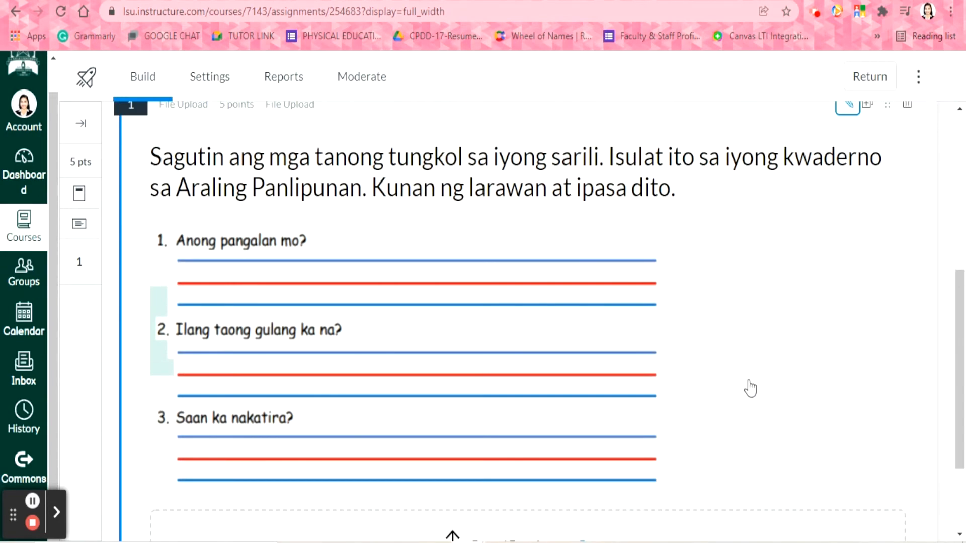
scroll(787, 413, up, 7)
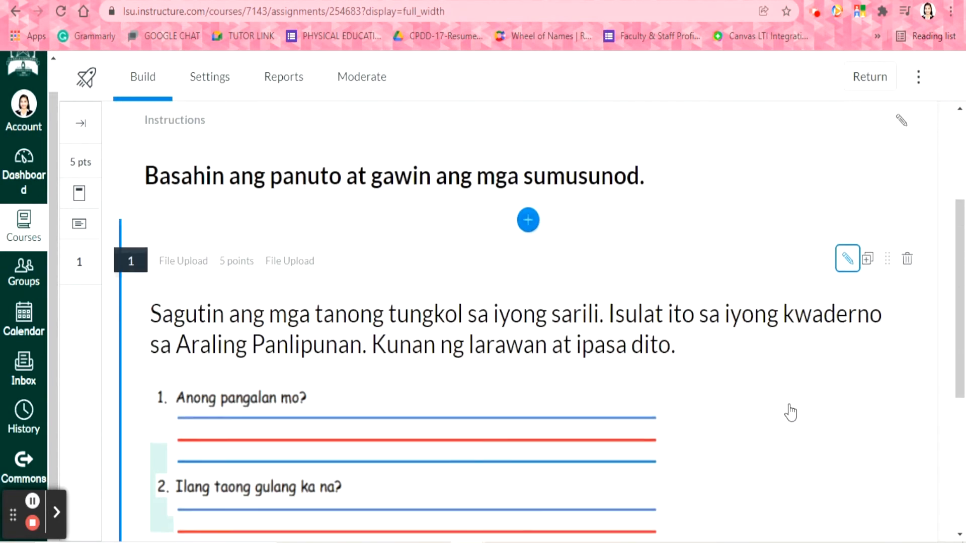
Preview the quiz as a student and upload Ex_File Upload 1 from Downloads as the answer.
click(875, 164)
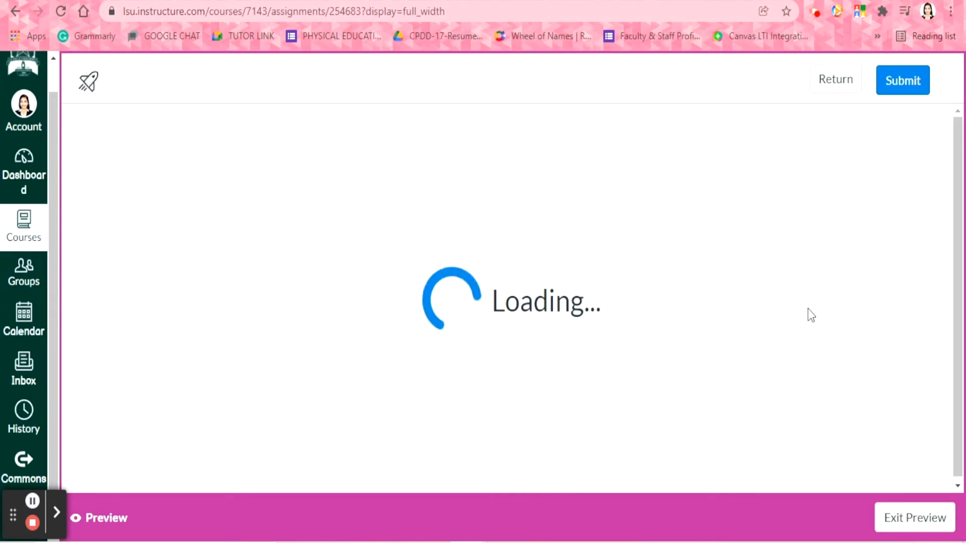
scroll(809, 309, down, 6)
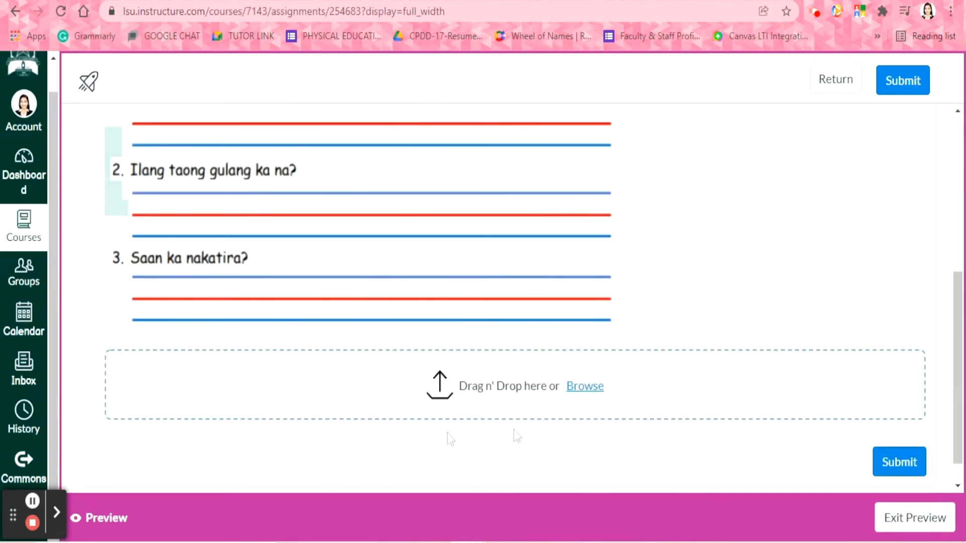
click(588, 392)
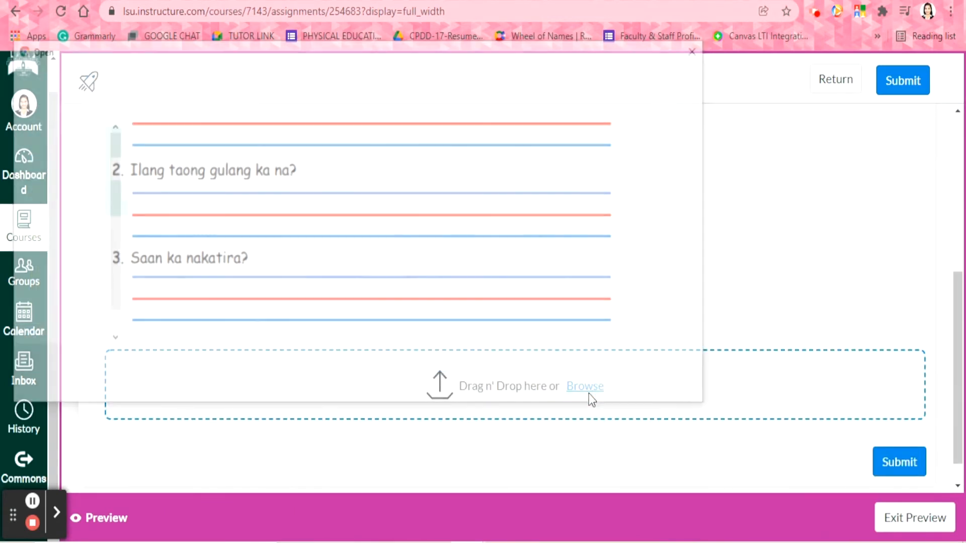
click(154, 174)
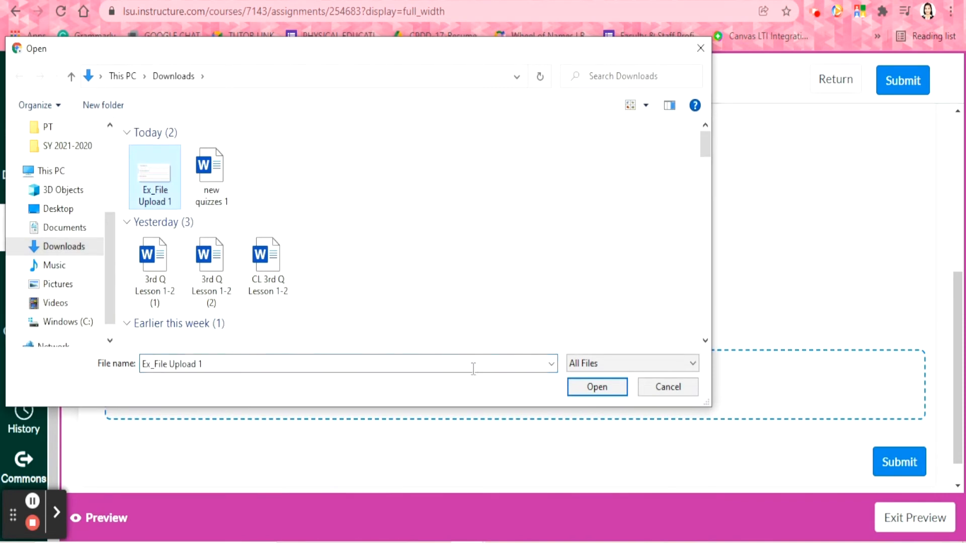
click(589, 390)
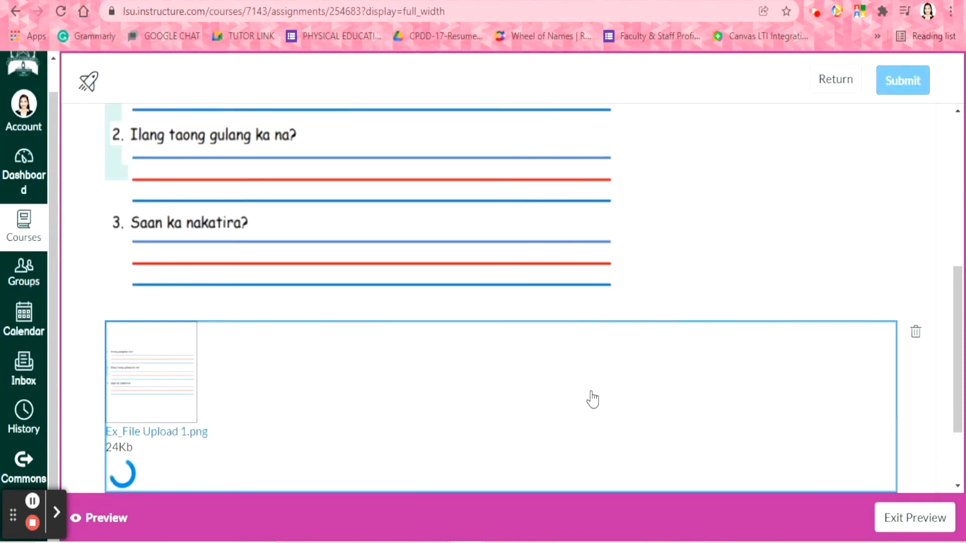
Submit the preview attempt with confirmation, look over its results and exit the preview.
scroll(805, 418, down, 2)
click(882, 429)
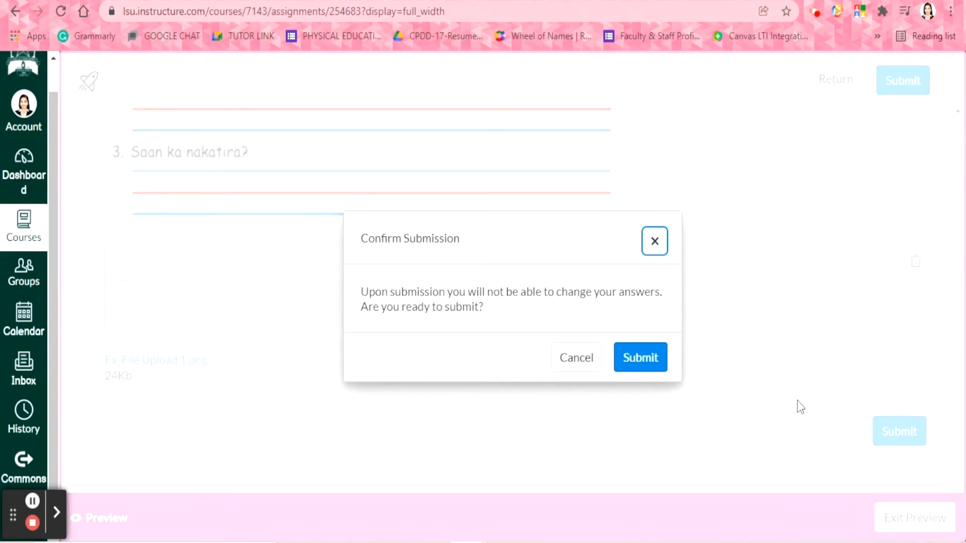
click(639, 357)
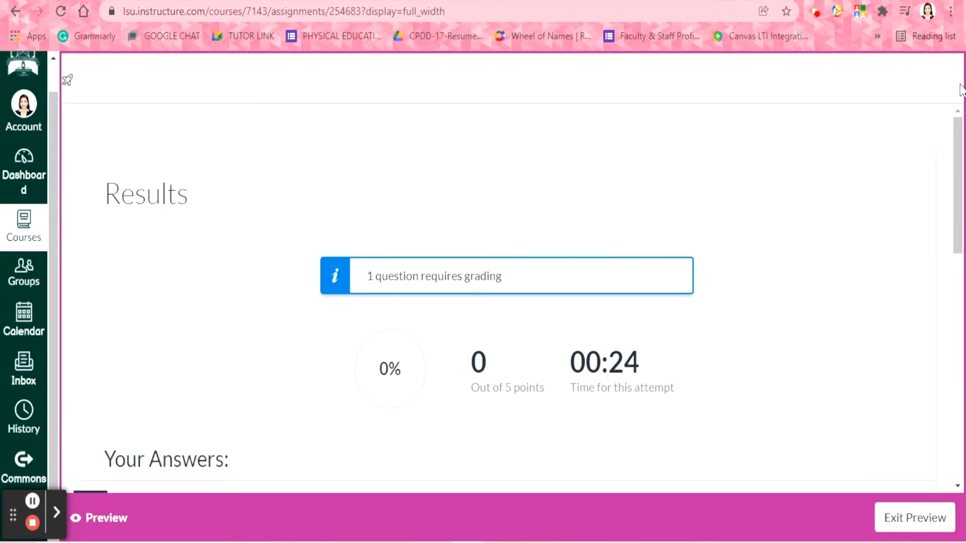
drag(957, 134, 965, 178)
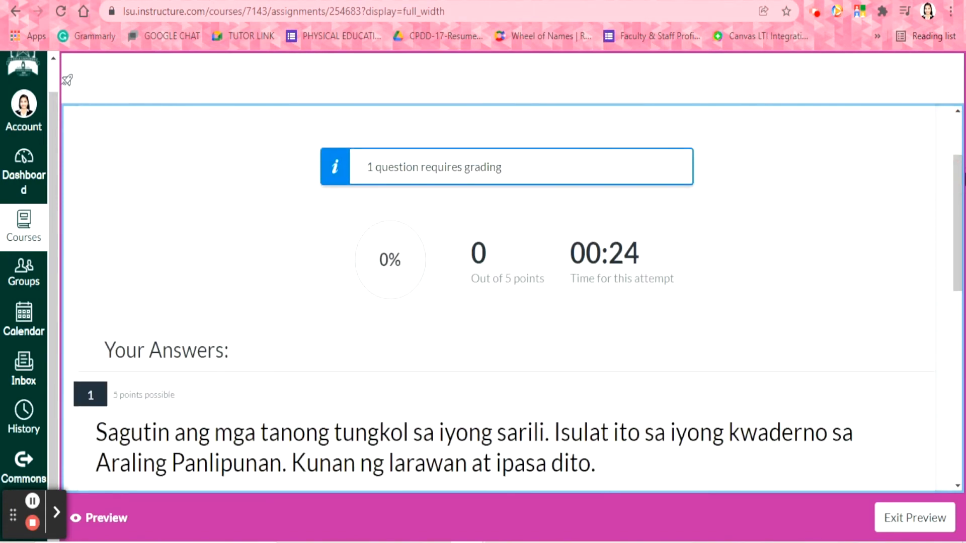
click(918, 518)
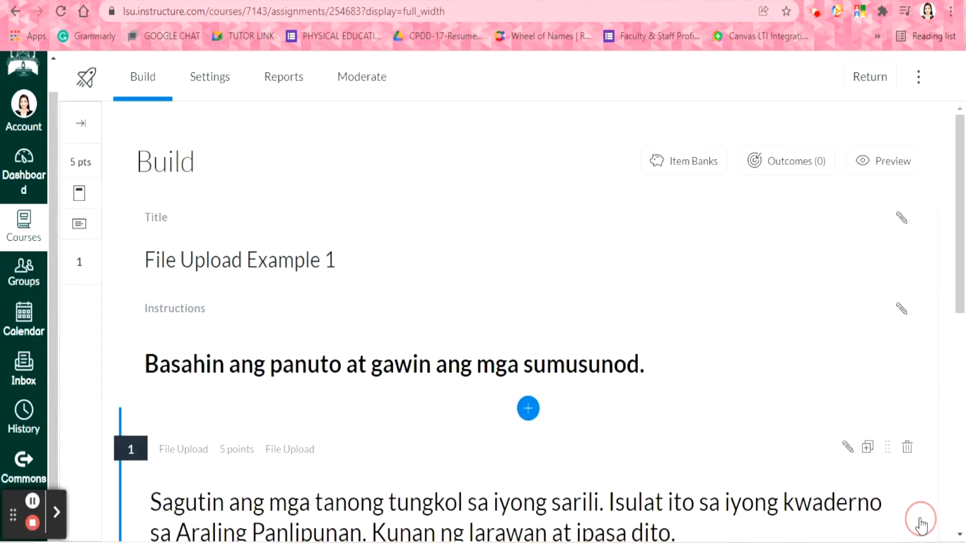
drag(958, 174, 965, 353)
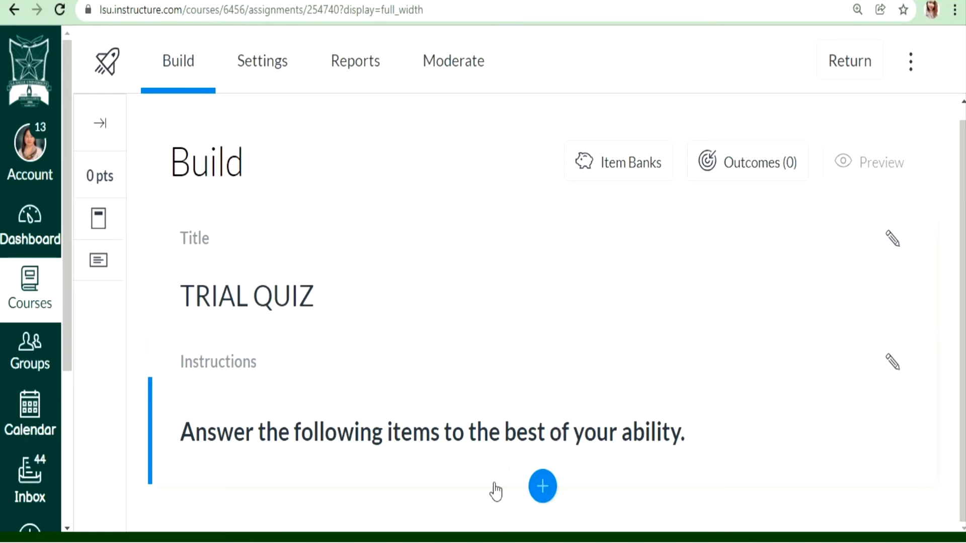
Add a Categorization question to TRIAL QUIZ below the instructions.
click(543, 488)
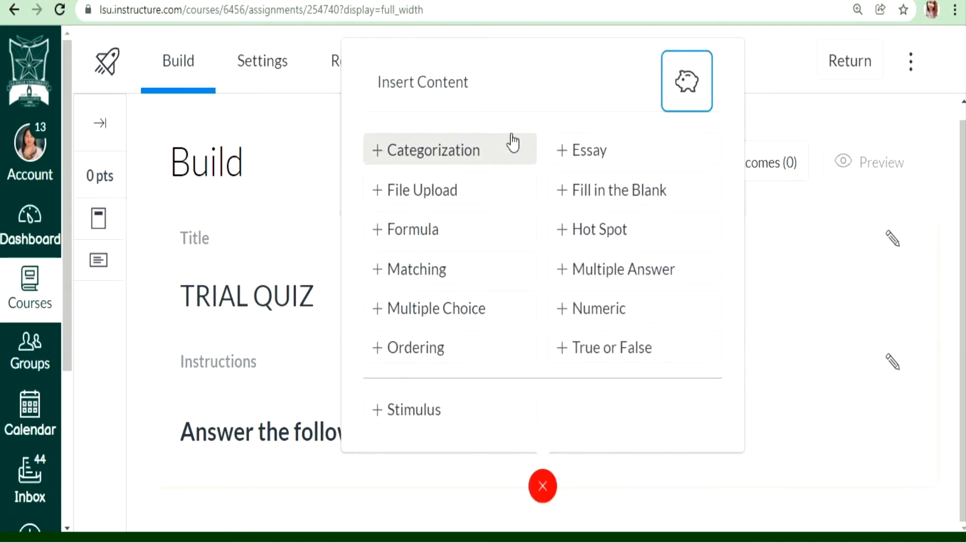
click(494, 149)
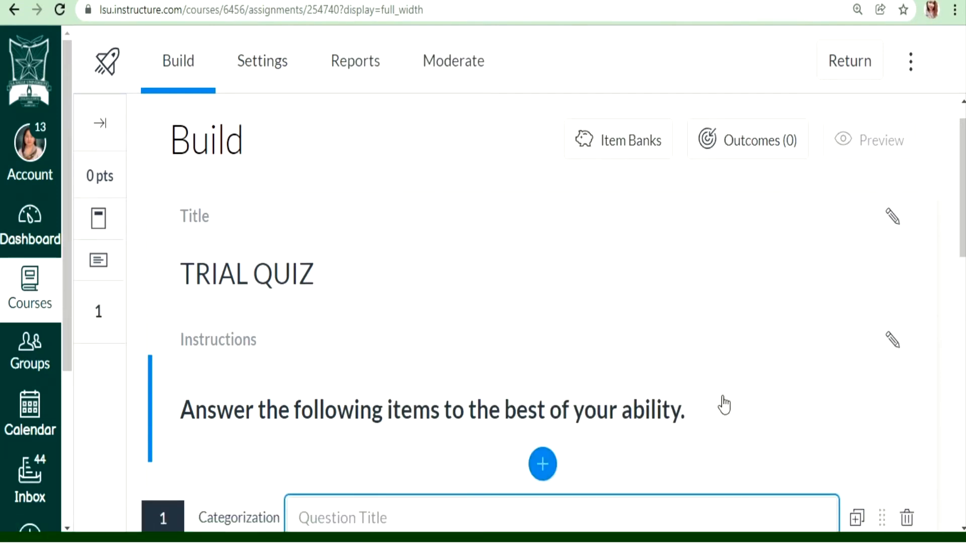
scroll(733, 375, down, 3)
scroll(736, 361, down, 2)
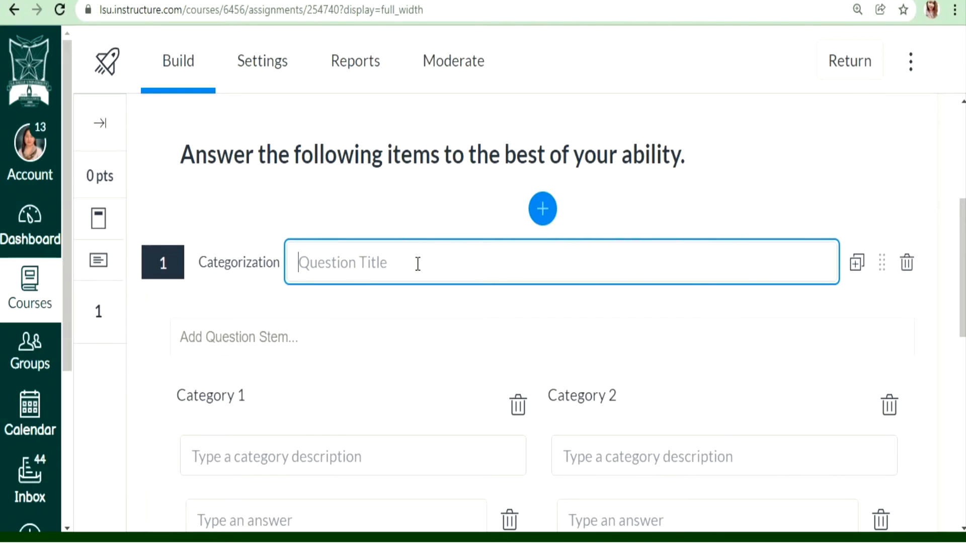
Title the categorization question "Categorization of Animals According to the Food that They Eat".
text(a)
key(BackSpace)
text(Cater)
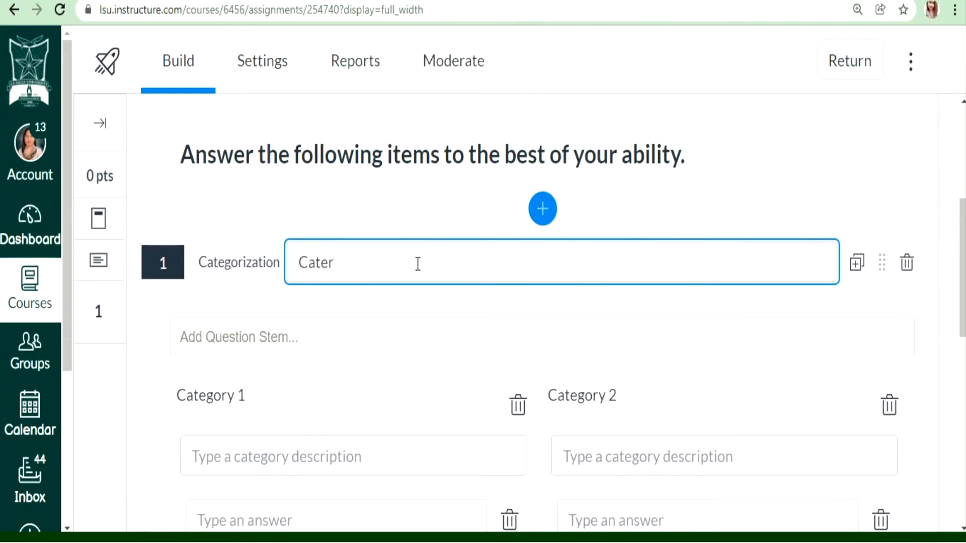
key(BackSpace)
text(gorization of Animals Accordin)
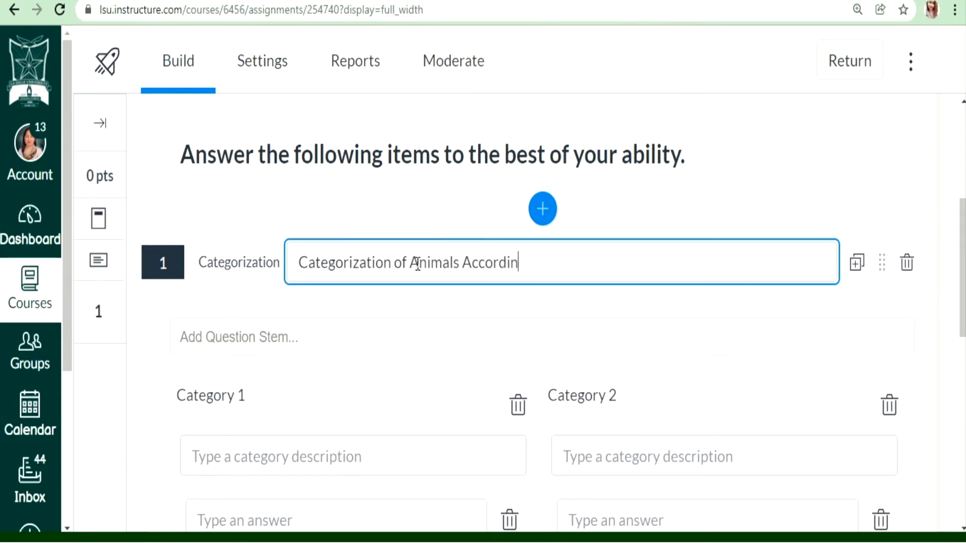
text(g to the Food that They Eay)
key(BackSpace)
text(t)
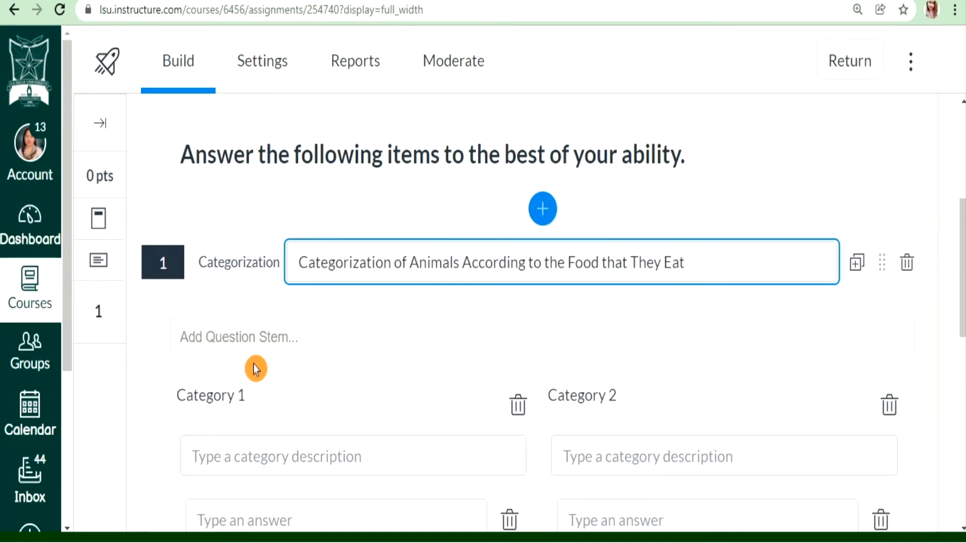
Write the question stem "Drag and drop the animal according to its correct category.".
click(257, 336)
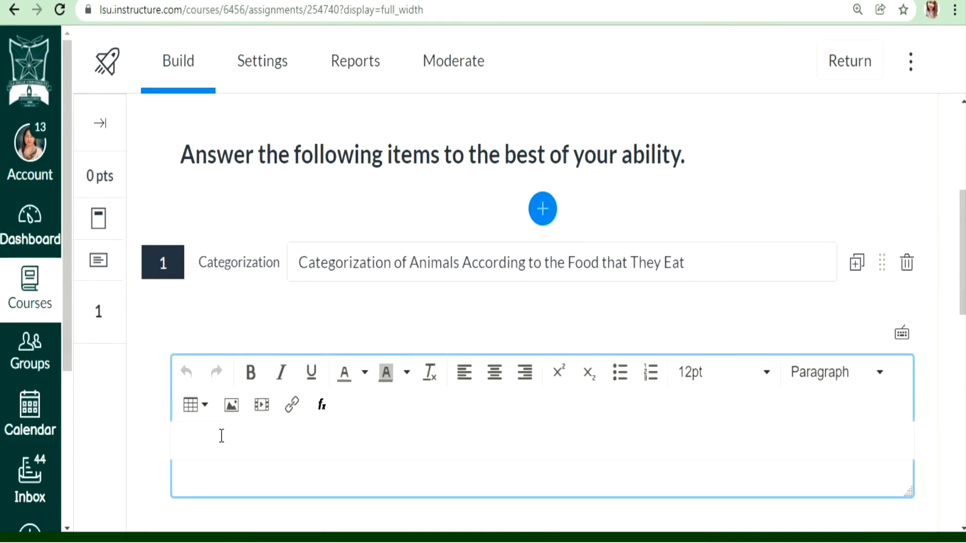
text(Drag and)
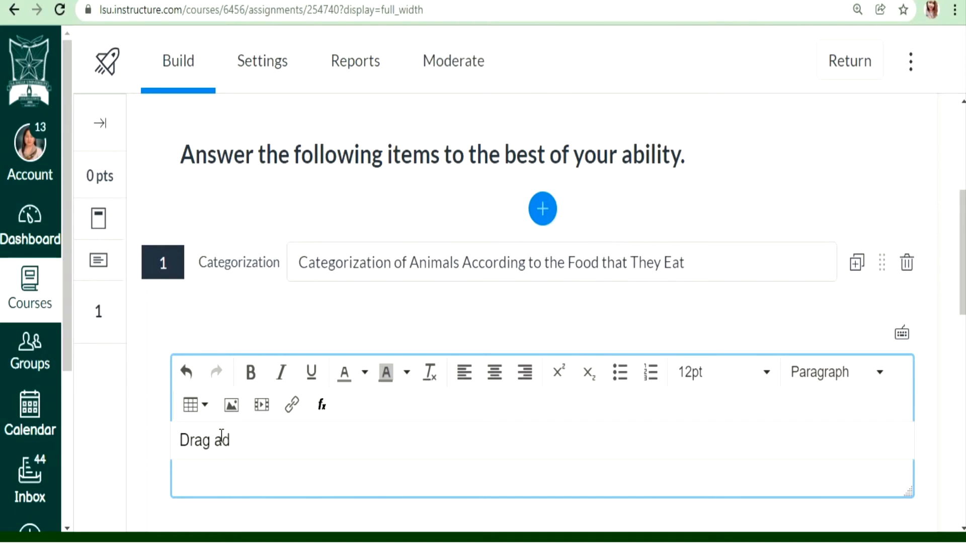
text( drop the ani)
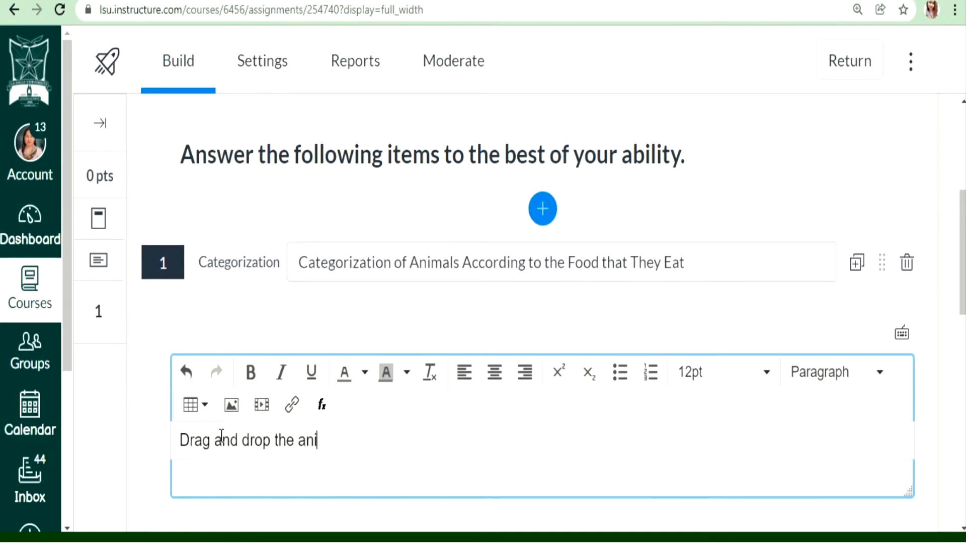
text(mal according to its correct category.)
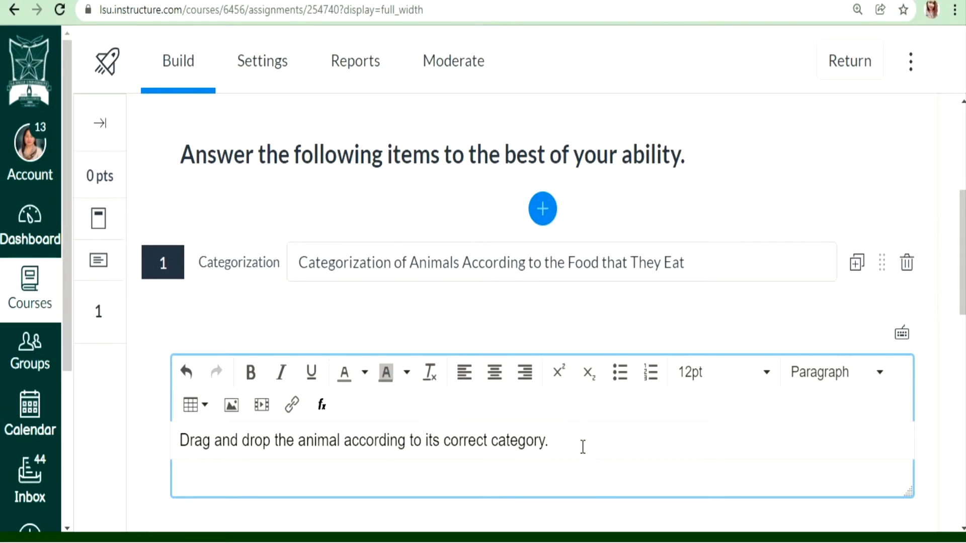
Format the whole question stem as 18pt bold text.
drag(583, 445, 151, 447)
click(711, 380)
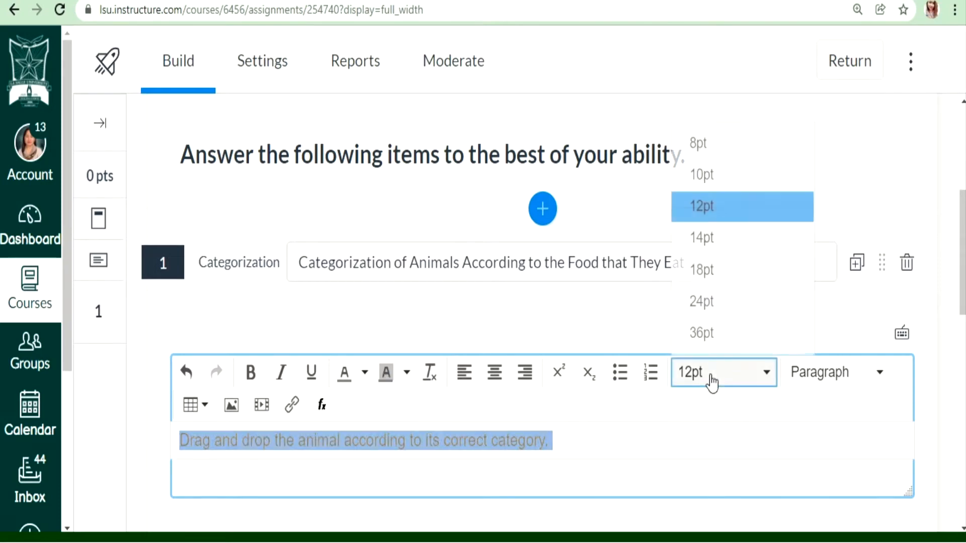
click(710, 272)
click(252, 373)
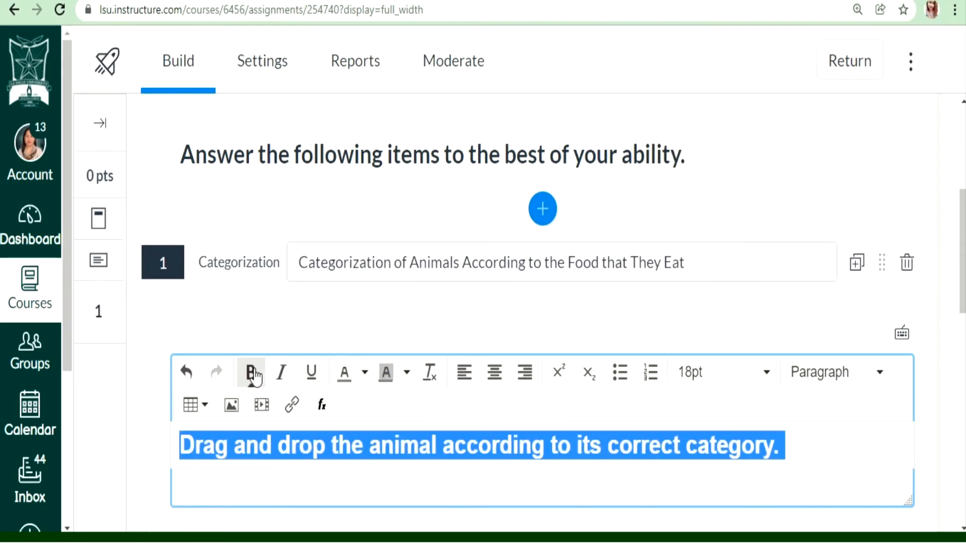
click(803, 442)
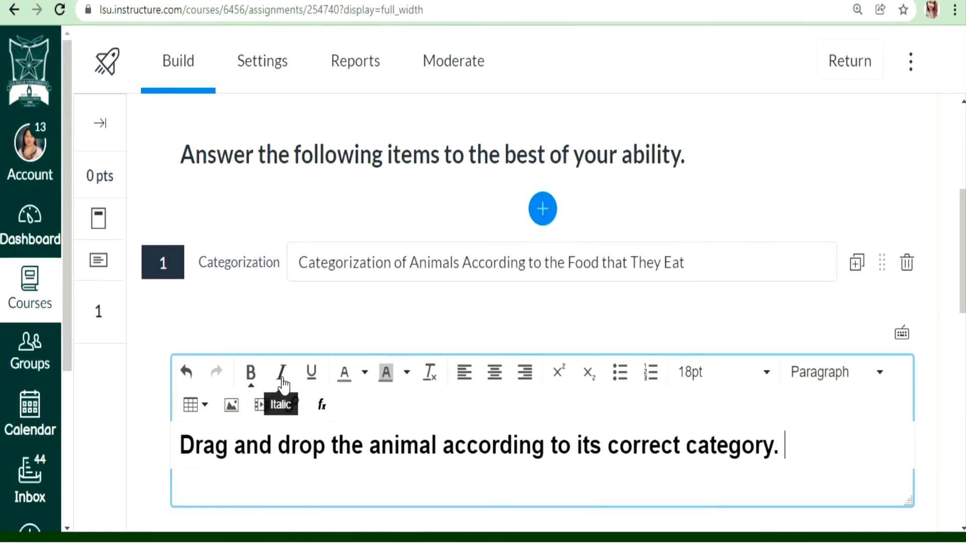
Change the text color of the whole question stem to dark blue.
drag(877, 472, 178, 446)
click(366, 377)
click(377, 439)
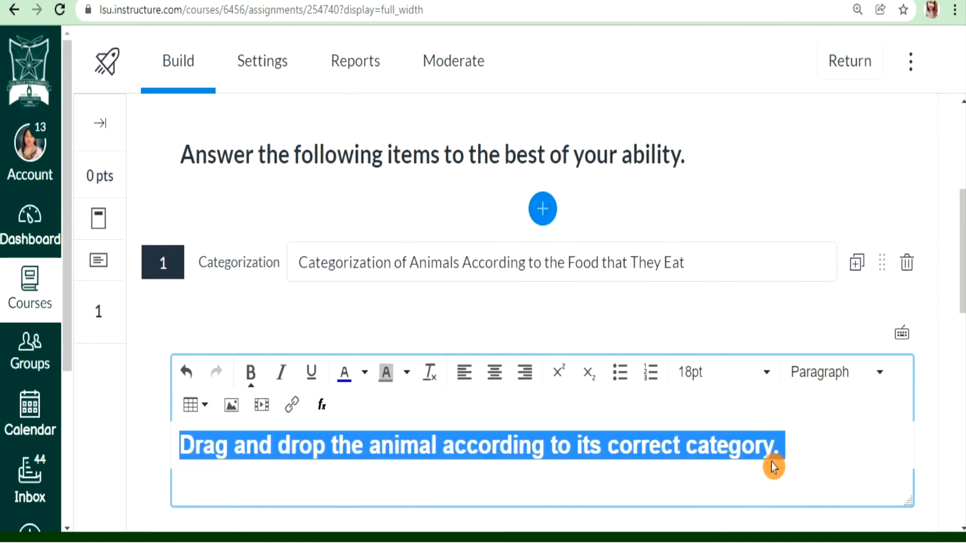
click(799, 443)
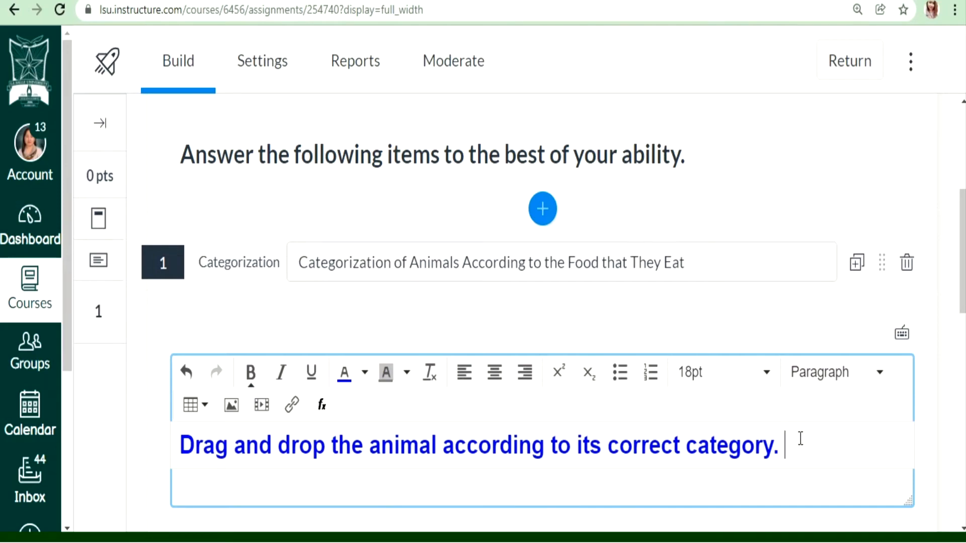
Describe Category 1 as Herbivore and Category 2 as Carnivore.
scroll(801, 439, down, 3)
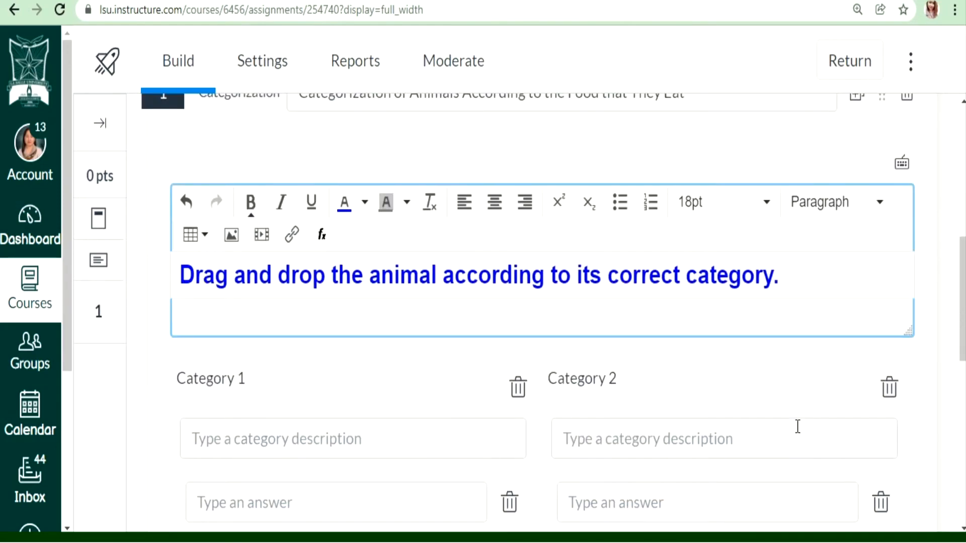
scroll(797, 427, down, 2)
scroll(472, 388, down, 2)
click(291, 269)
scroll(291, 272, down, 3)
key(Caps_Lock)
text(H)
key(Caps_Lock)
text(erbivore)
scroll(550, 407, up, 2)
scroll(551, 407, up, 2)
click(601, 298)
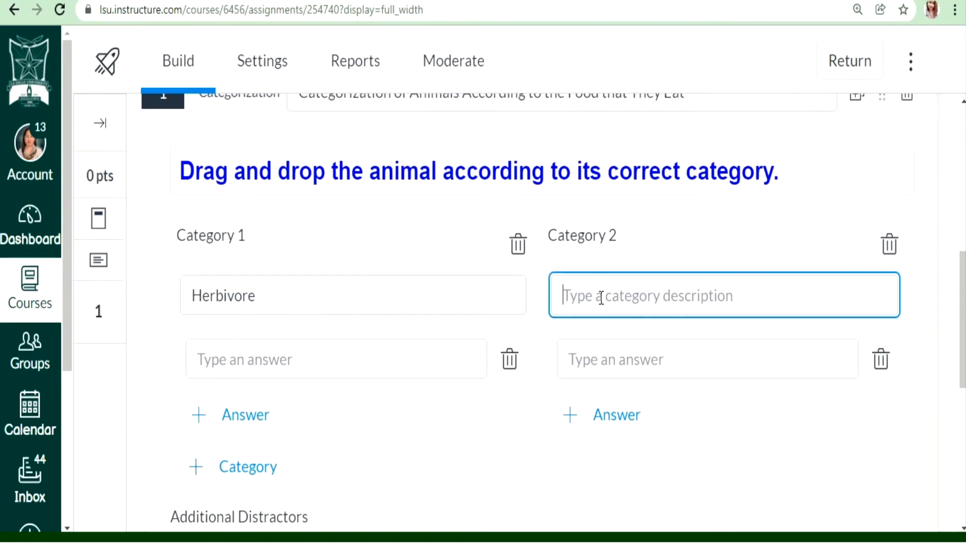
text(Carnivore)
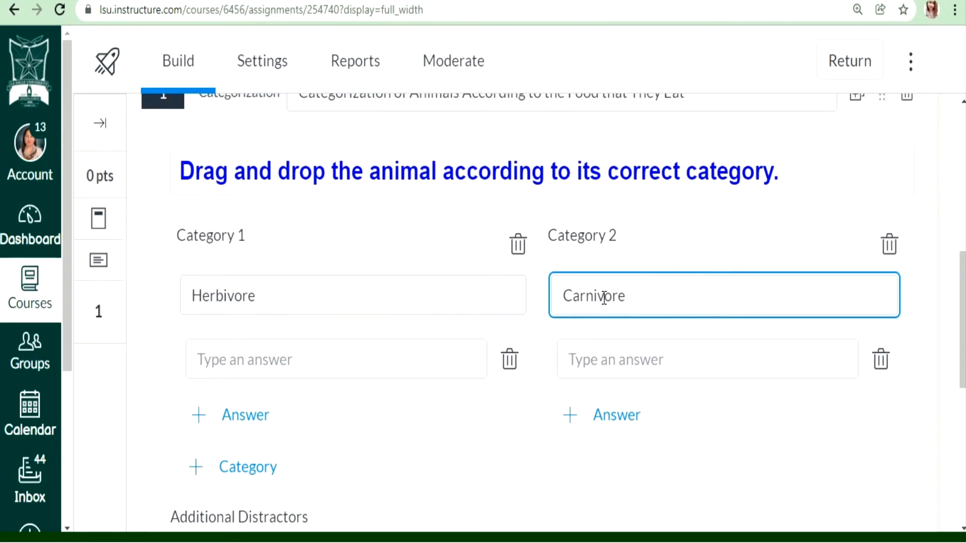
Add a third category to the question and describe it as Omnivore.
scroll(213, 320, down, 3)
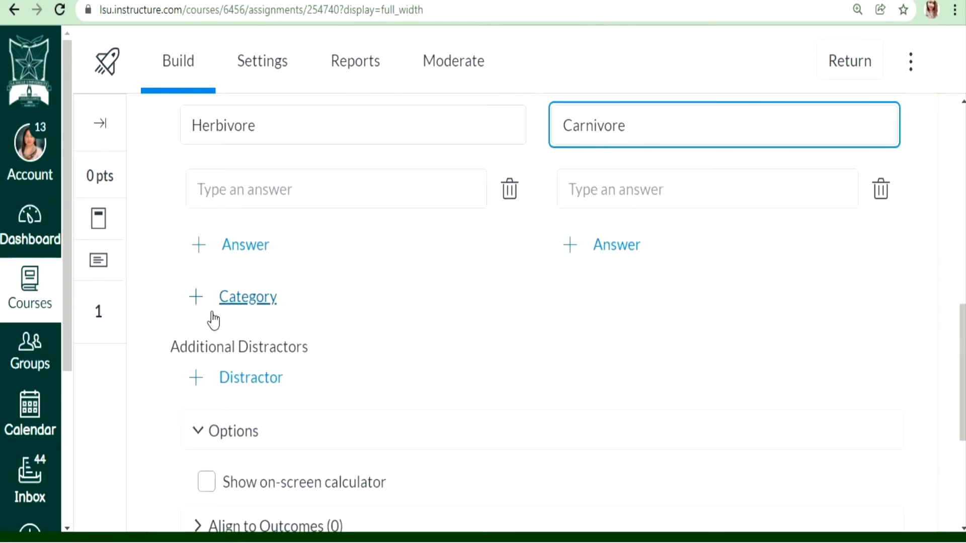
click(248, 297)
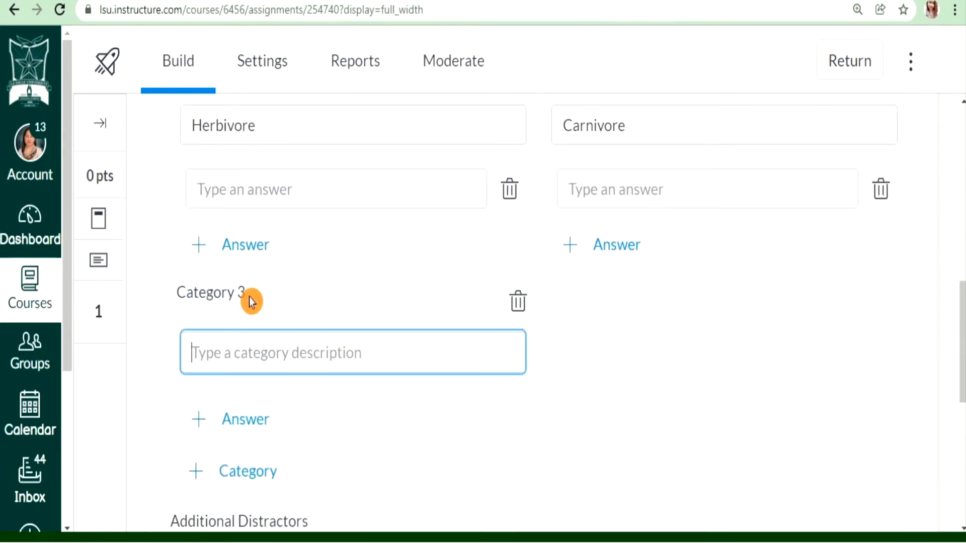
key(Caps_Lock)
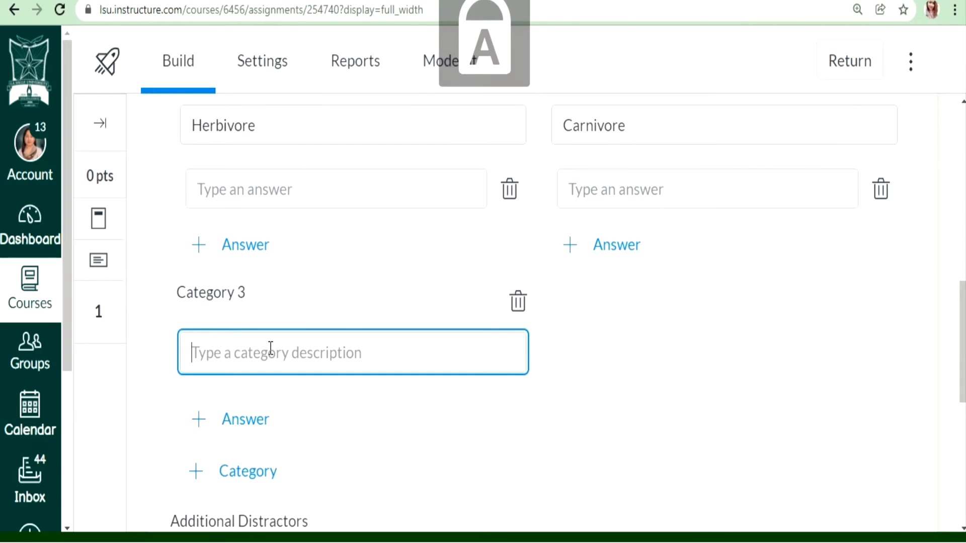
text(Omnivore)
scroll(262, 337, down, 3)
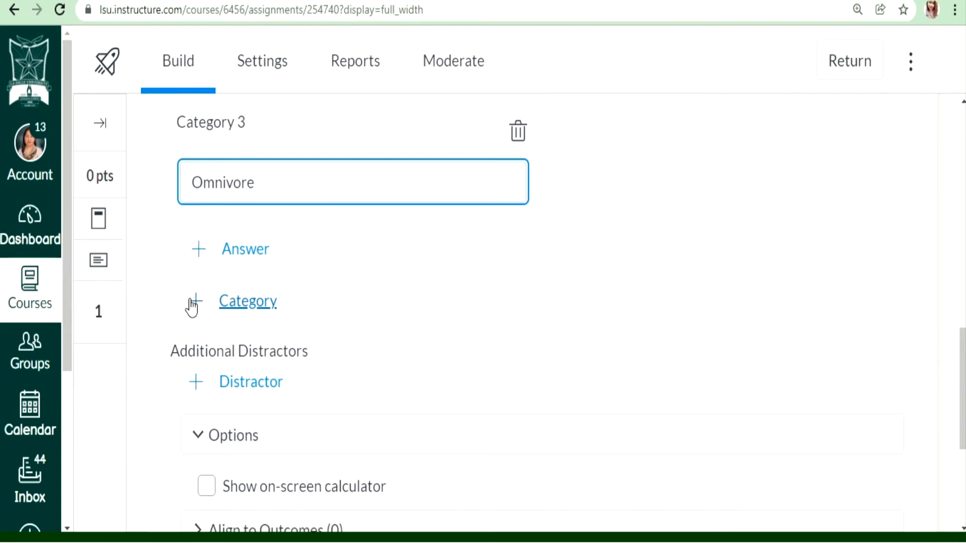
Enter kangaroo, giraffe and koala as the three answers of the Herbivore category.
scroll(518, 342, up, 6)
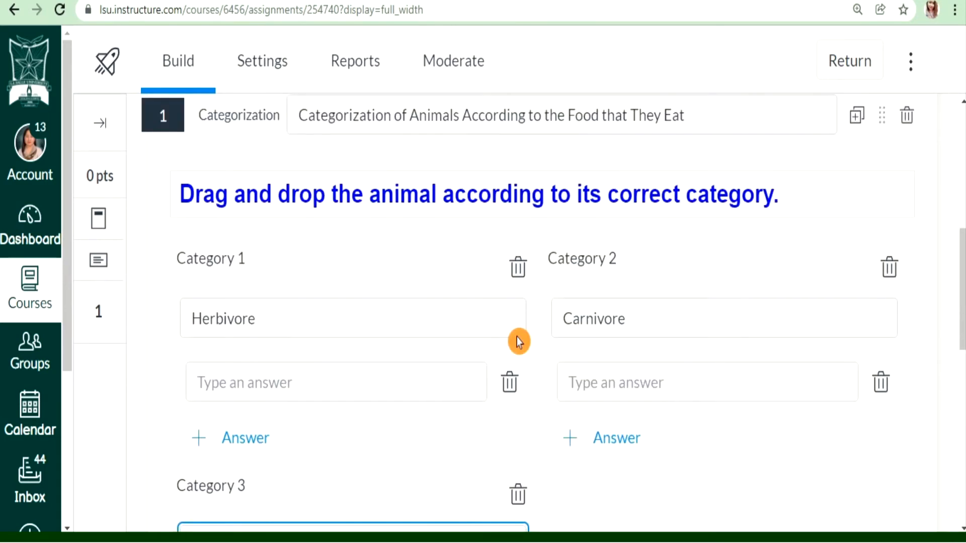
scroll(519, 342, up, 1)
click(275, 446)
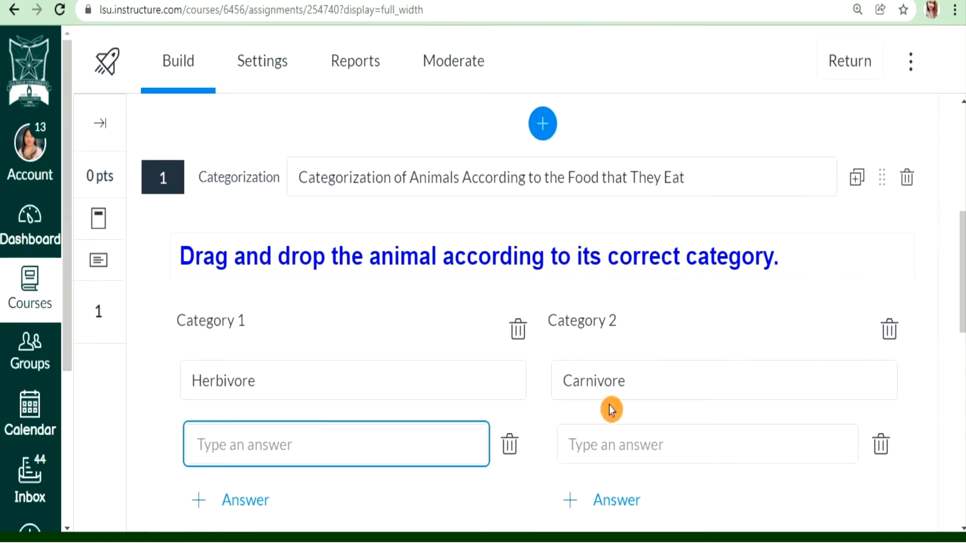
scroll(278, 433, down, 3)
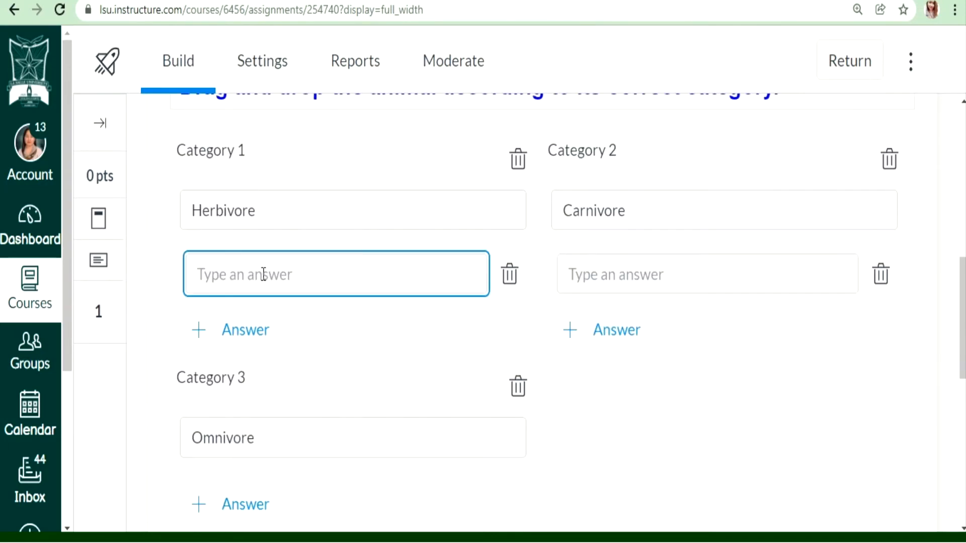
text(kangaroo)
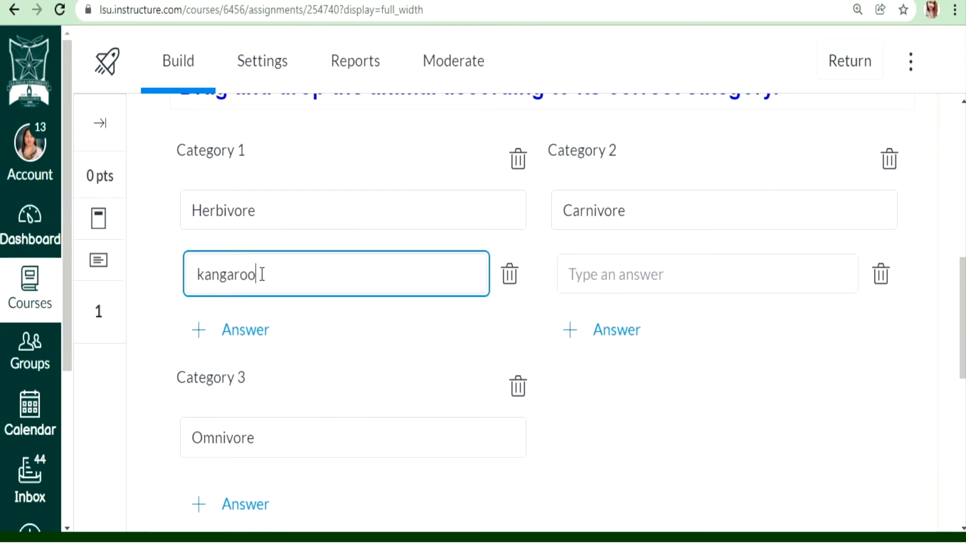
scroll(272, 280, down, 2)
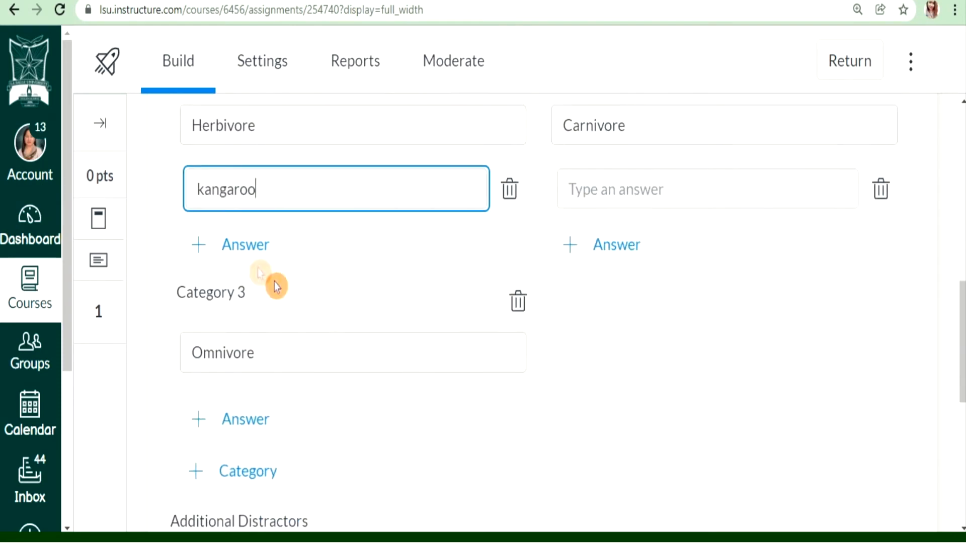
click(246, 247)
text(giraffe)
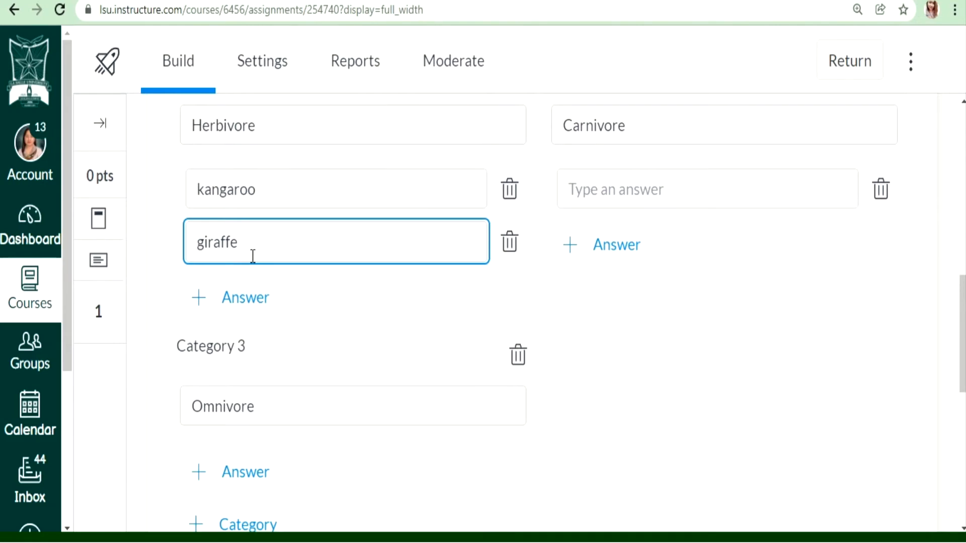
click(248, 300)
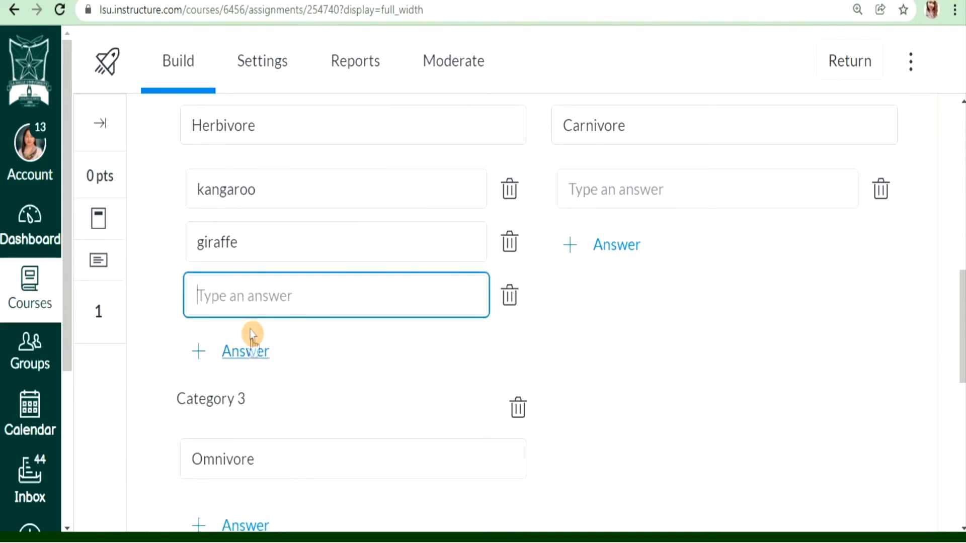
text(koala)
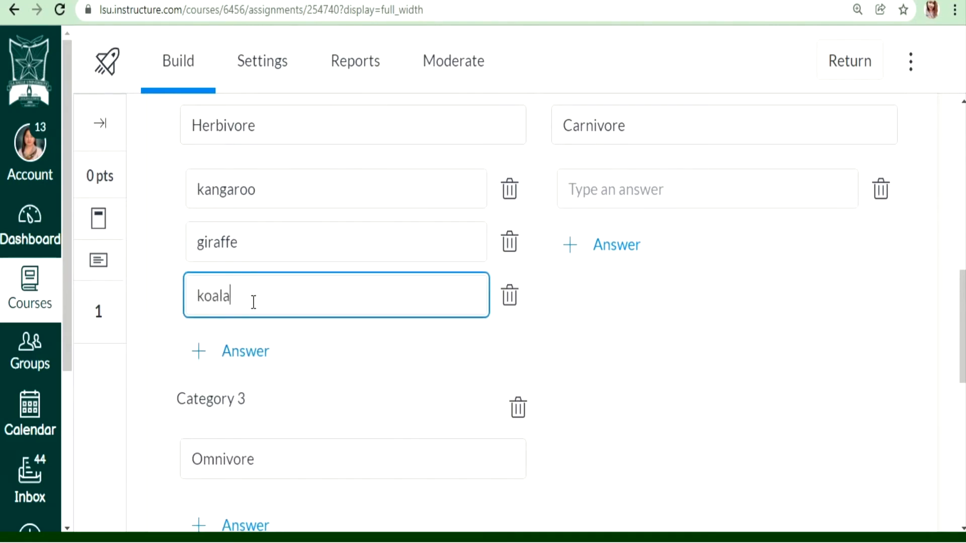
Enter lion, shark and crocodile as the three answers of the Carnivore category.
scroll(594, 420, up, 3)
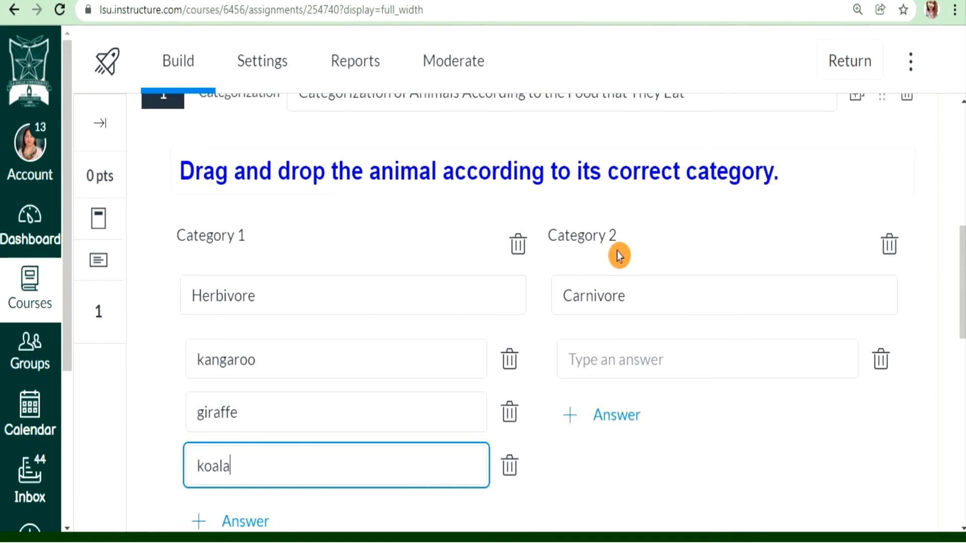
click(612, 358)
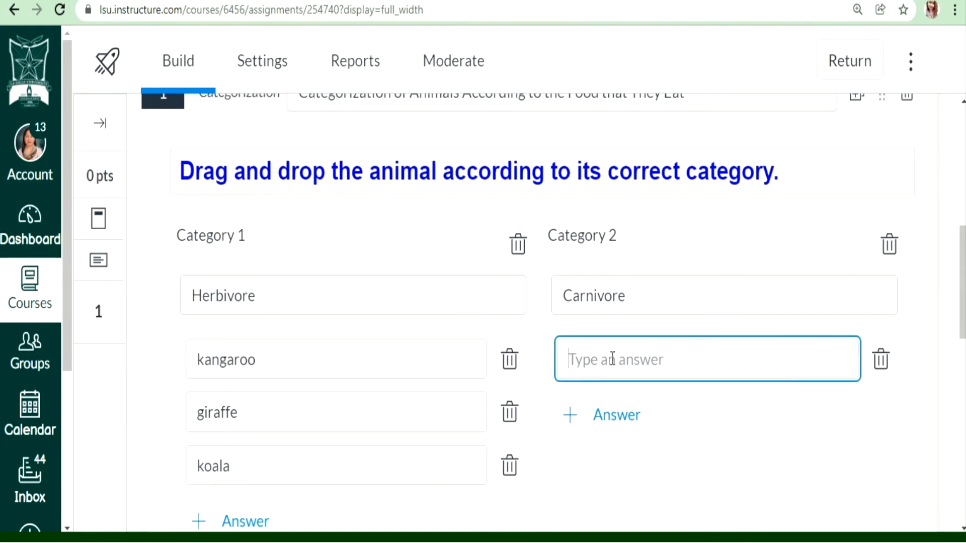
text(lion)
click(616, 417)
text(shark)
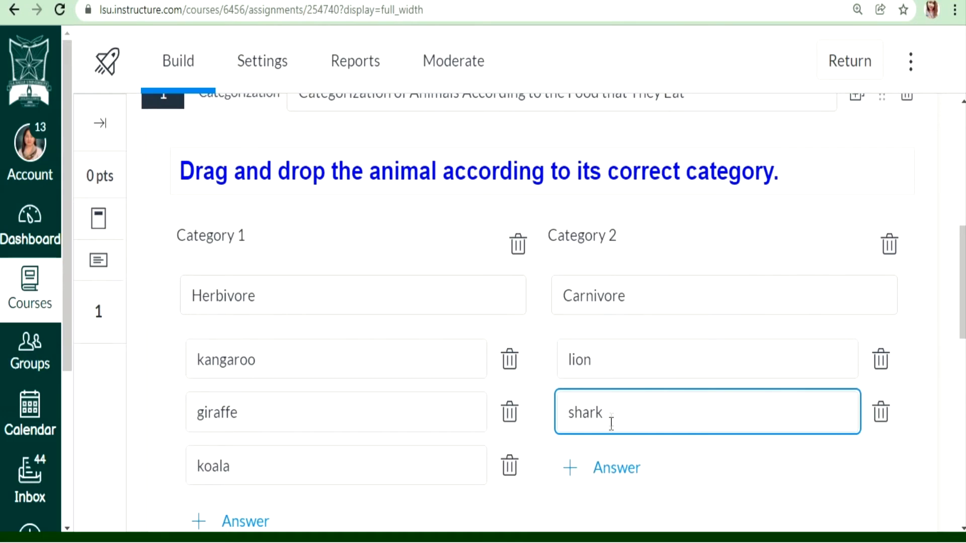
click(615, 469)
text(crocodile)
Add bear, monkey and ostrich as the three answers of the Omnivore category.
scroll(624, 460, down, 6)
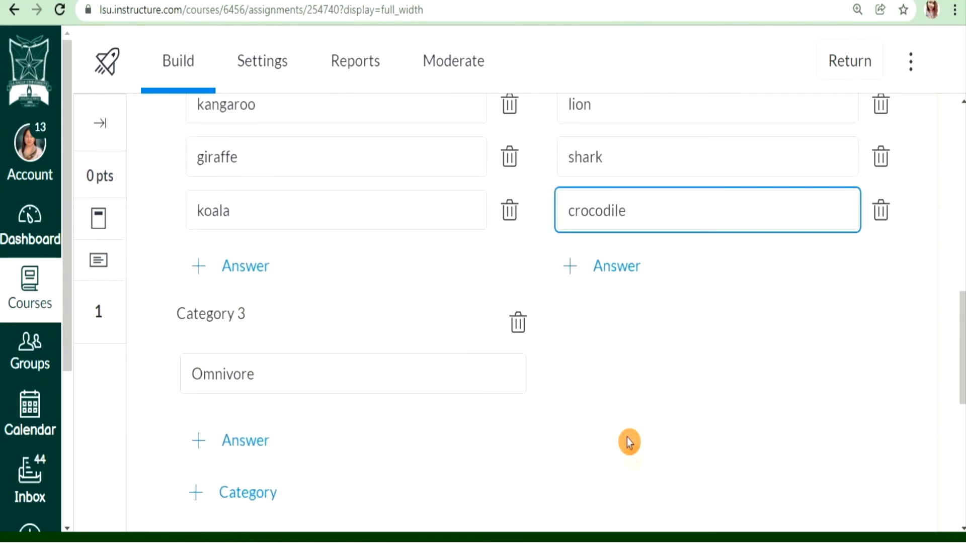
click(266, 356)
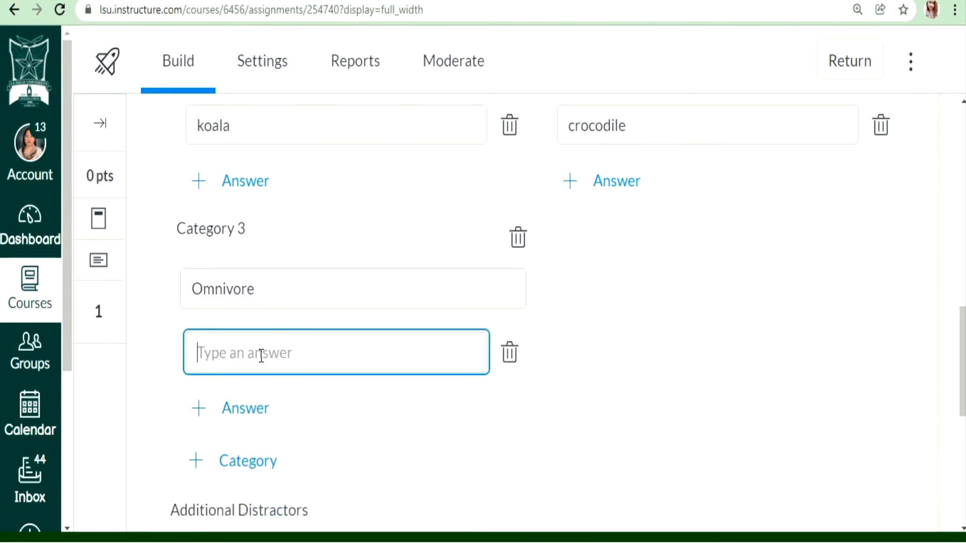
text(bear)
click(271, 409)
text(monkey)
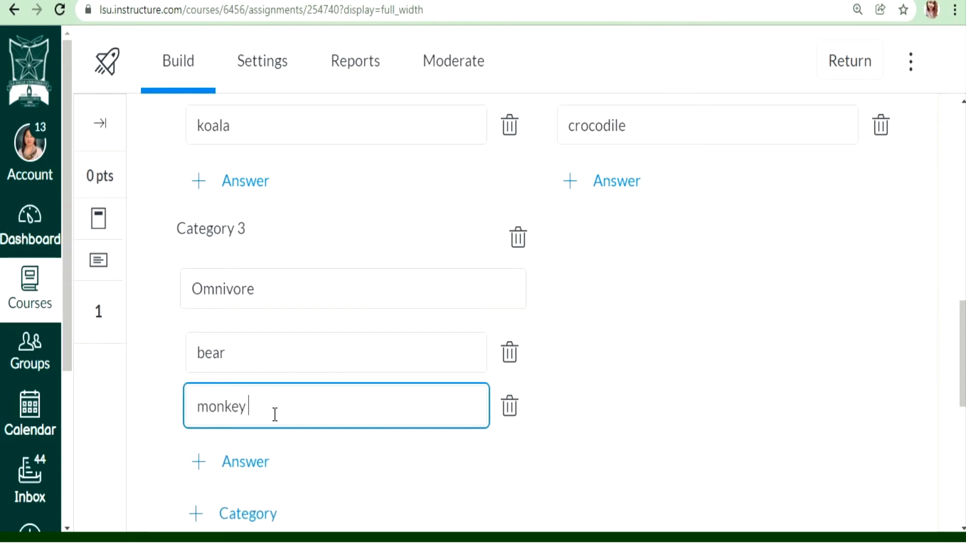
click(261, 459)
scroll(319, 459, down, 3)
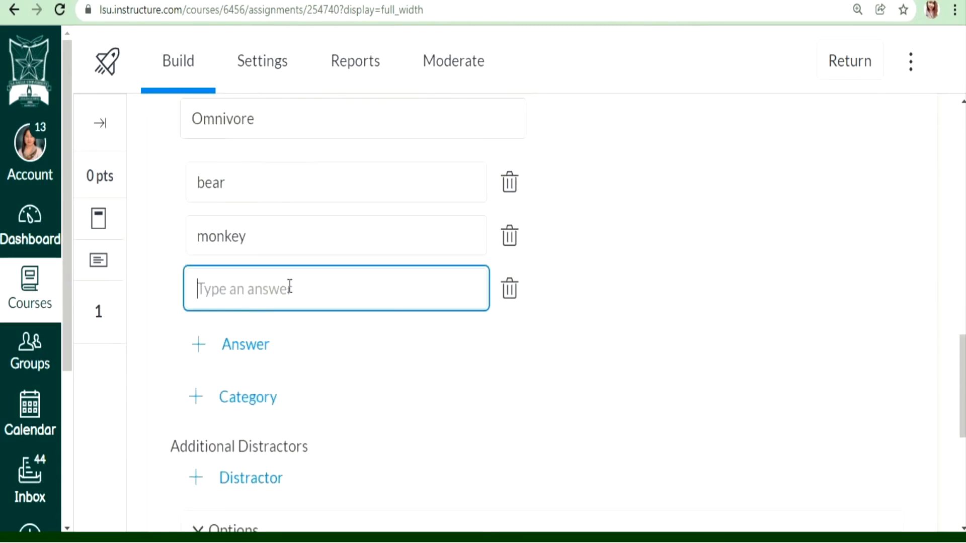
text(ostrich)
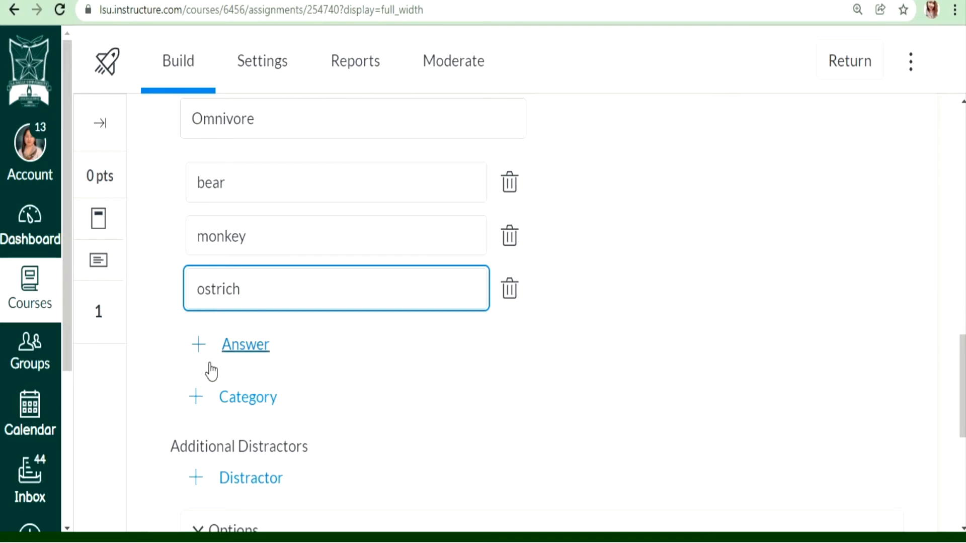
Set the categorization question's value to 9 points and save the question.
scroll(718, 460, up, 8)
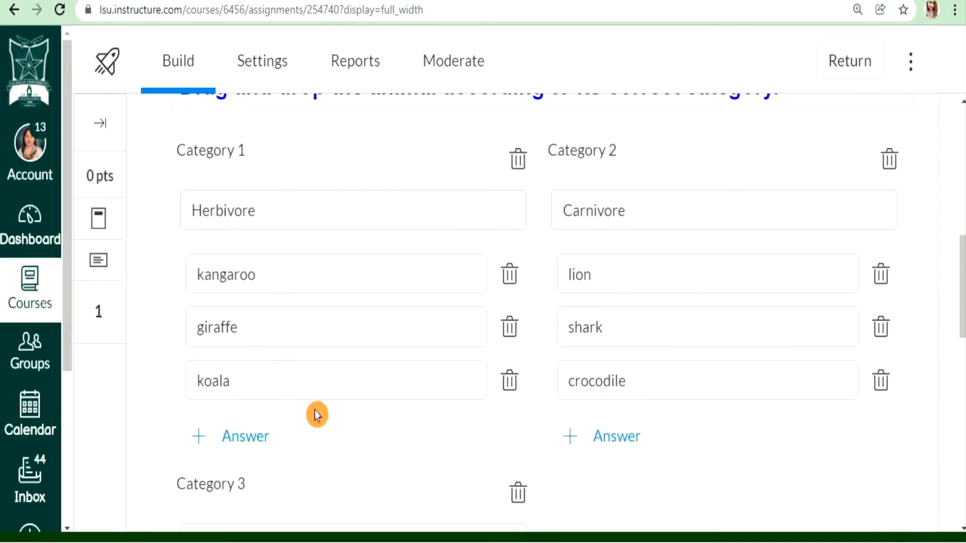
scroll(567, 452, down, 10)
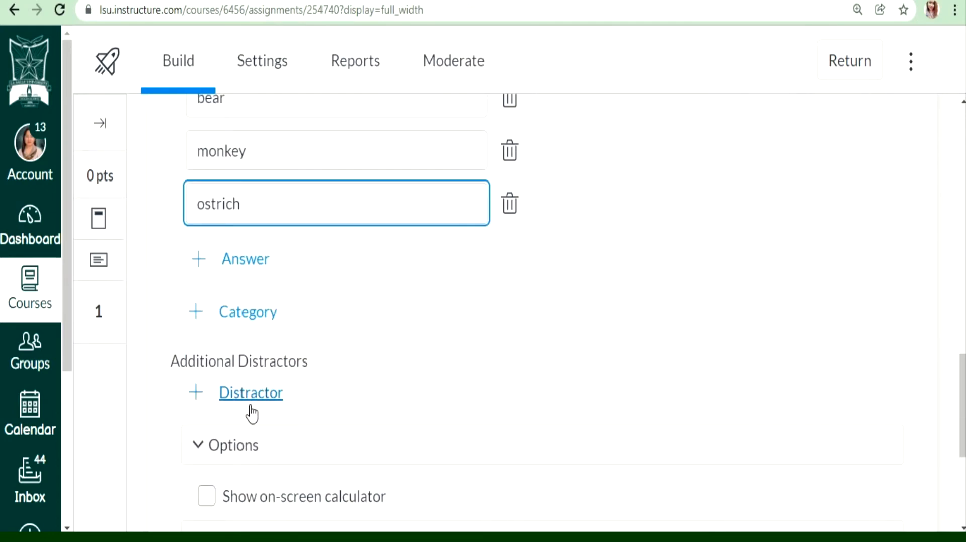
scroll(684, 383, up, 10)
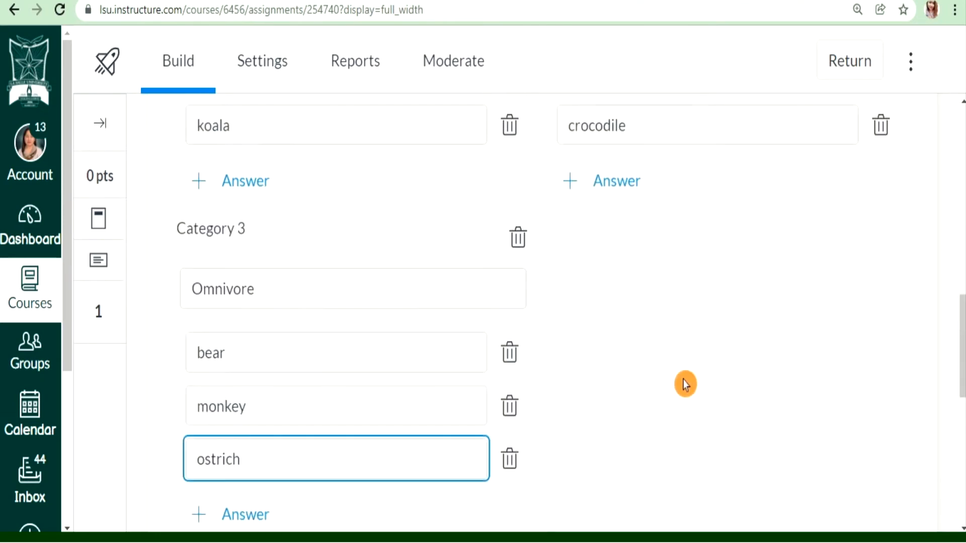
scroll(662, 403, down, 10)
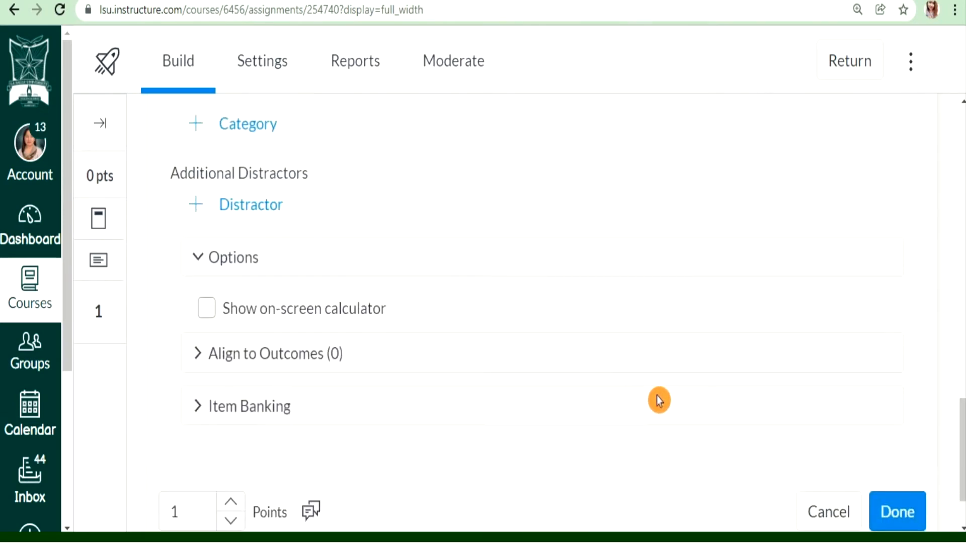
click(232, 417)
click(232, 417)
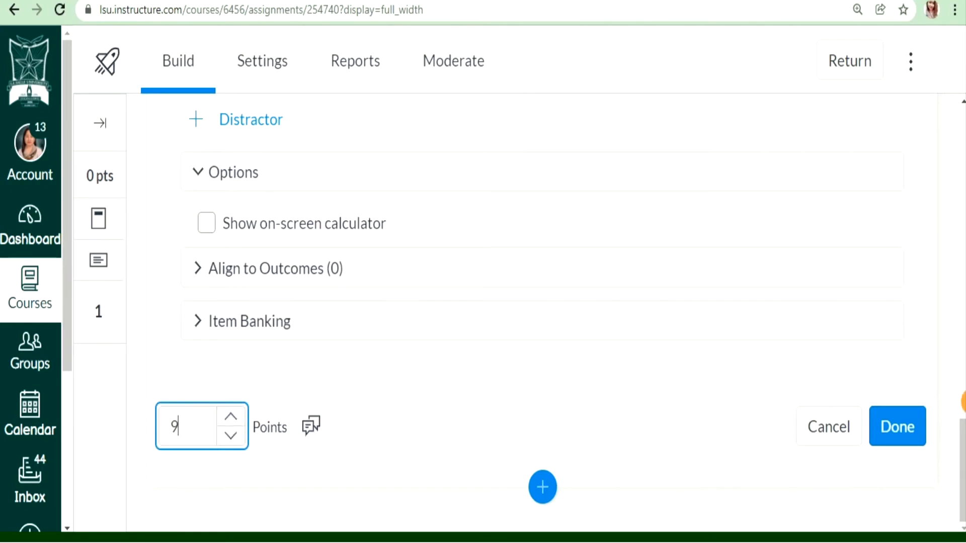
click(911, 438)
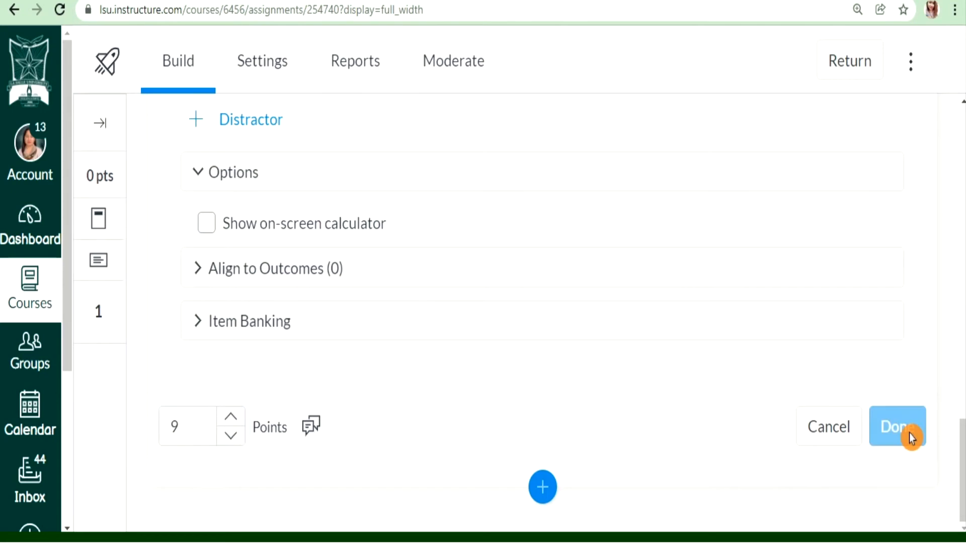
Open the quiz preview and examine the categorization question's three category boxes and its possible answers.
scroll(900, 490, down, 5)
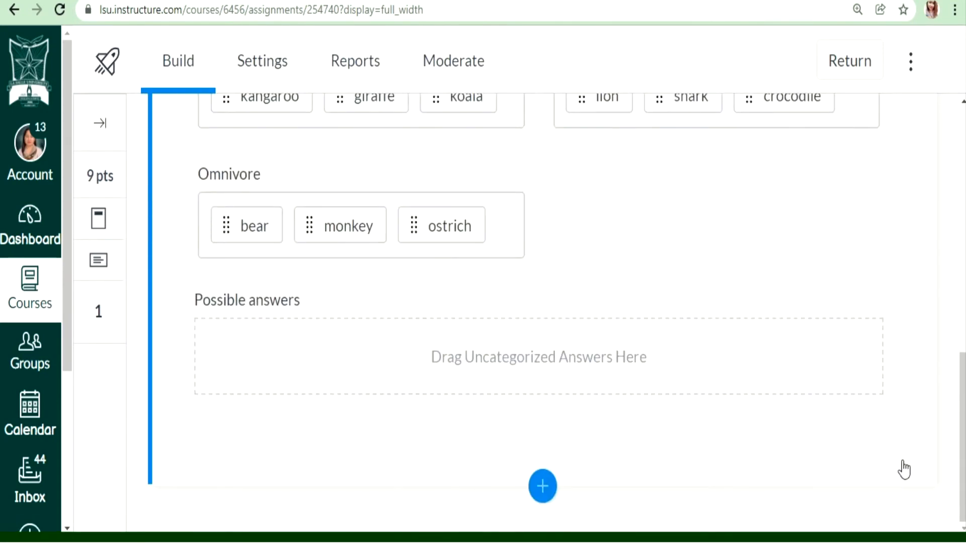
scroll(855, 428, up, 7)
scroll(867, 430, up, 4)
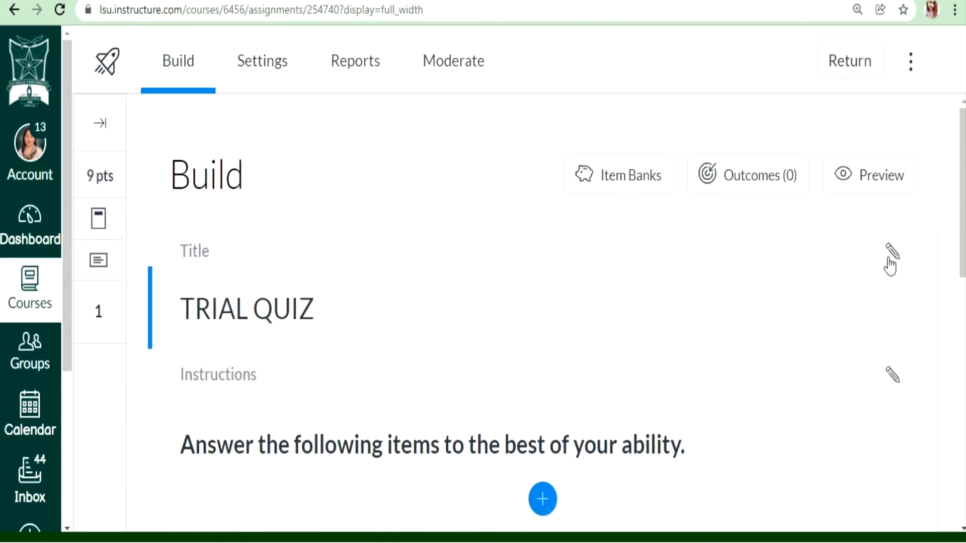
click(892, 178)
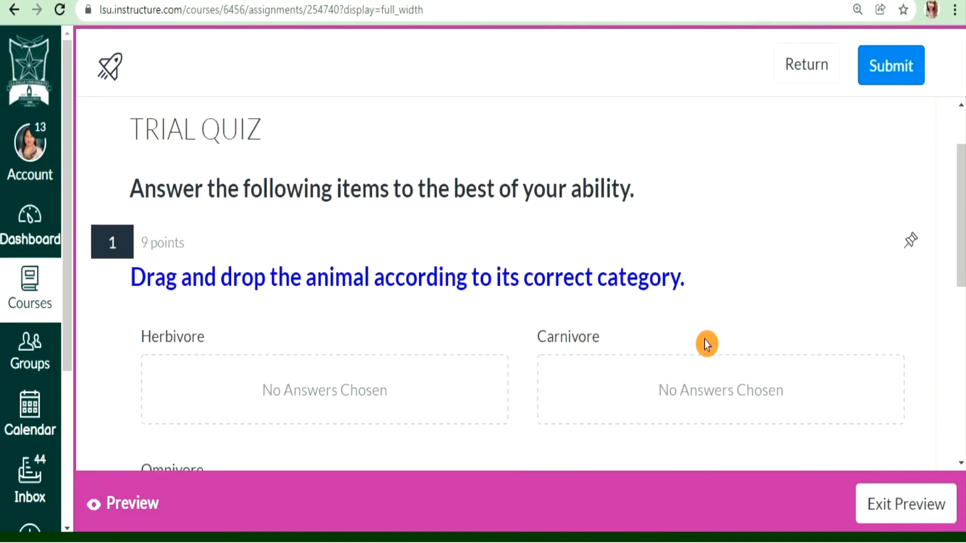
scroll(708, 340, down, 5)
scroll(598, 298, up, 2)
scroll(597, 297, down, 3)
scroll(597, 297, up, 3)
scroll(599, 299, down, 2)
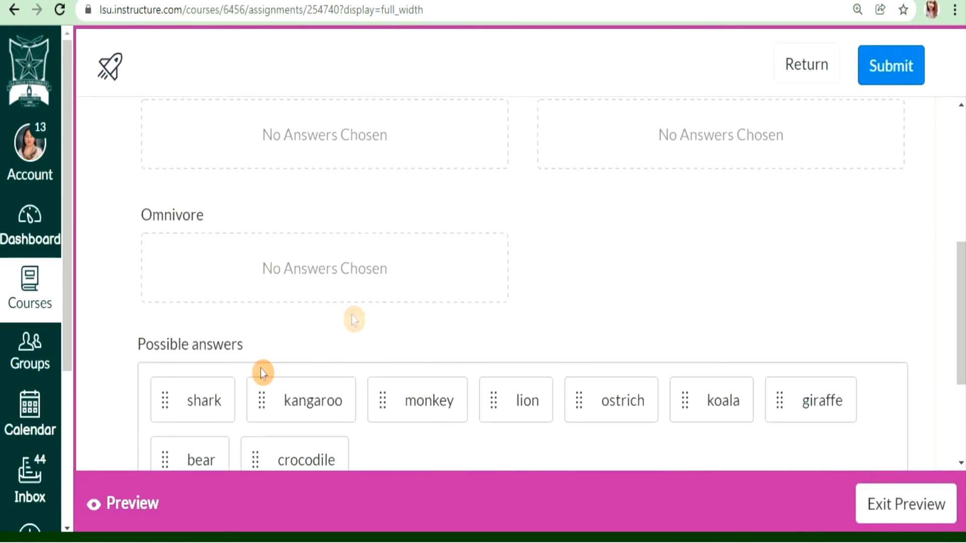
In the preview, place shark, lion and crocodile under Carnivore and kangaroo under Herbivore.
drag(189, 401, 701, 133)
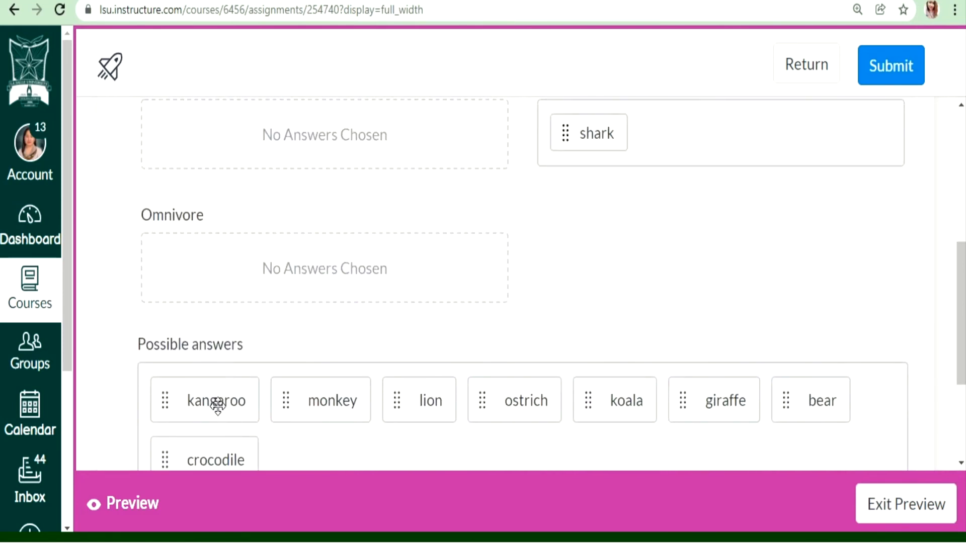
drag(219, 407, 325, 146)
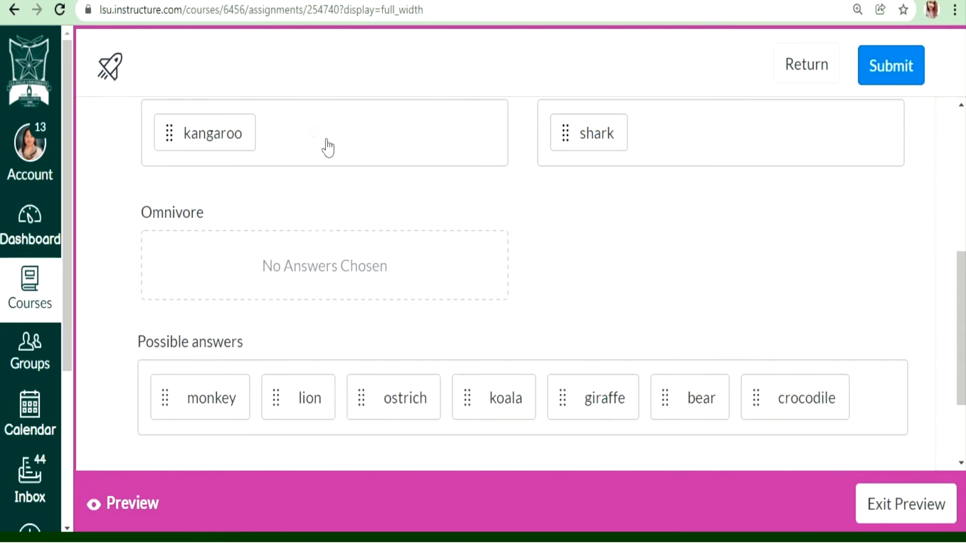
drag(322, 397, 685, 136)
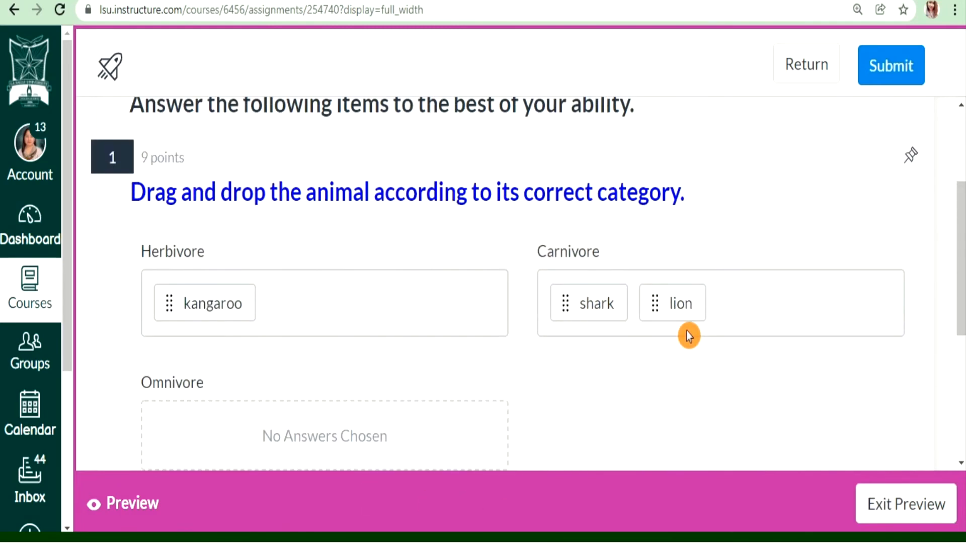
drag(696, 399, 751, 130)
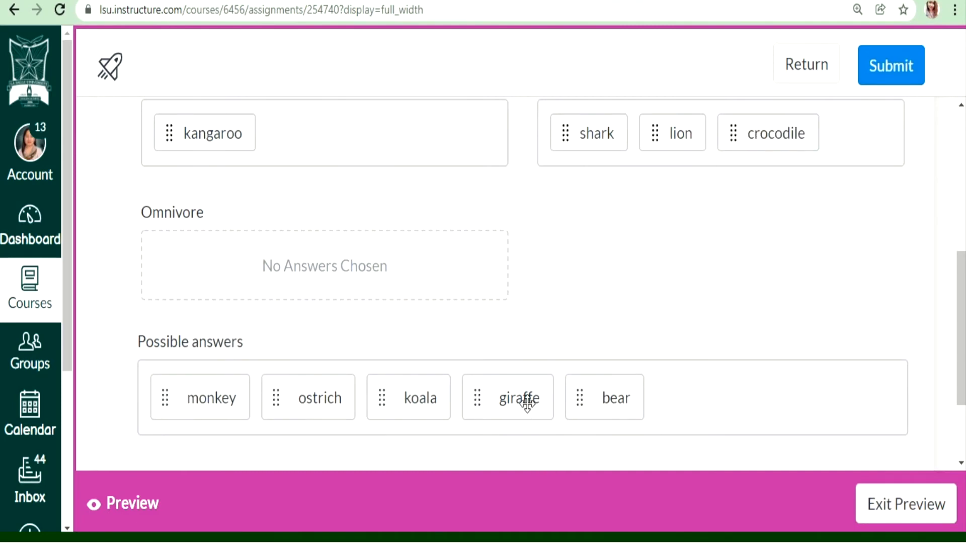
Place giraffe and koala under Herbivore, and monkey, ostrich and bear under Omnivore.
drag(527, 402, 319, 134)
drag(399, 401, 388, 135)
drag(219, 402, 231, 308)
drag(211, 408, 397, 261)
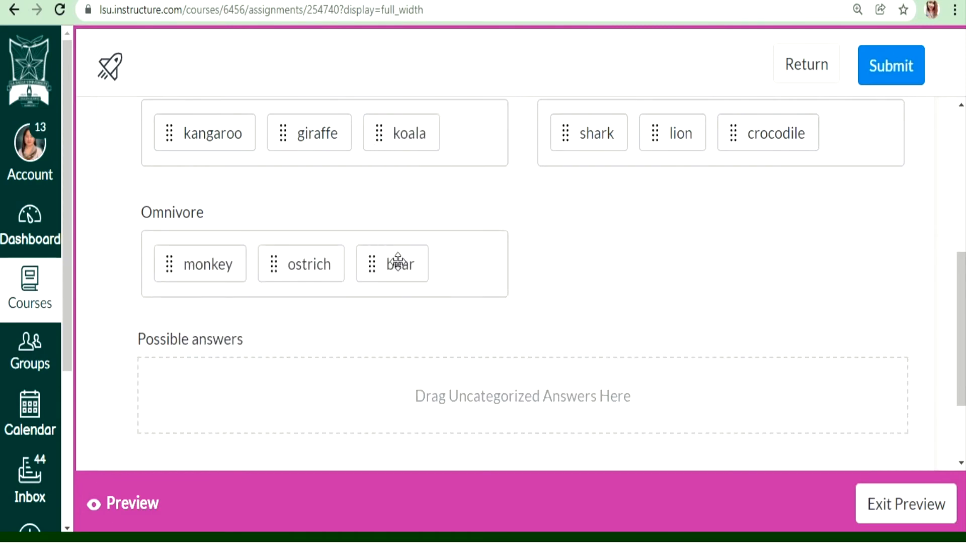
Submit the previewed quiz answers and confirm the submission.
scroll(881, 325, up, 3)
click(899, 76)
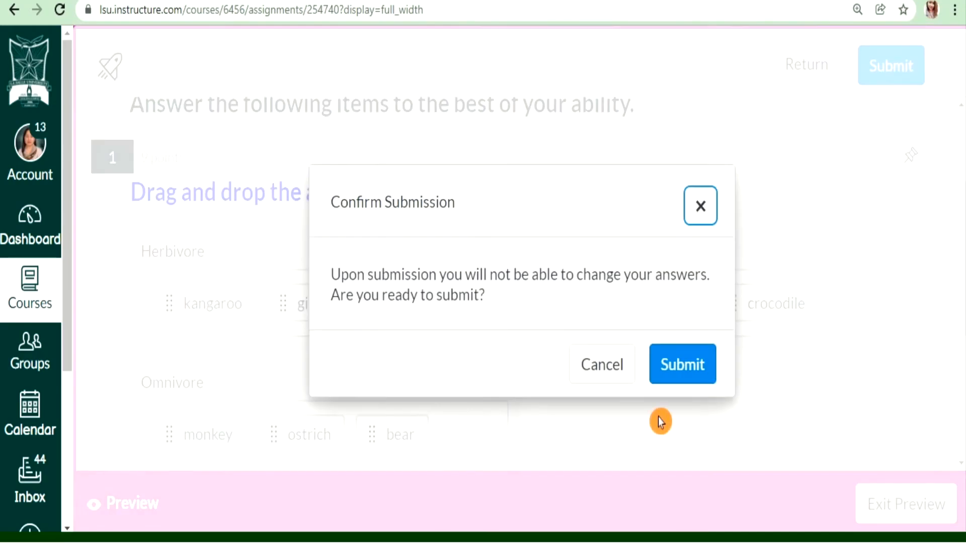
click(676, 367)
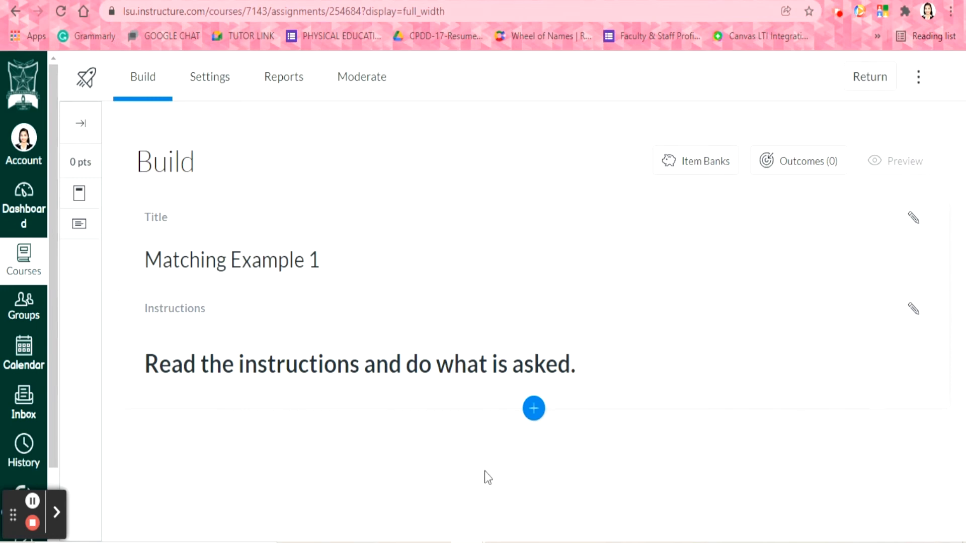
Insert a Matching question in the Matching Example 1 quiz and title it "Matching".
click(529, 416)
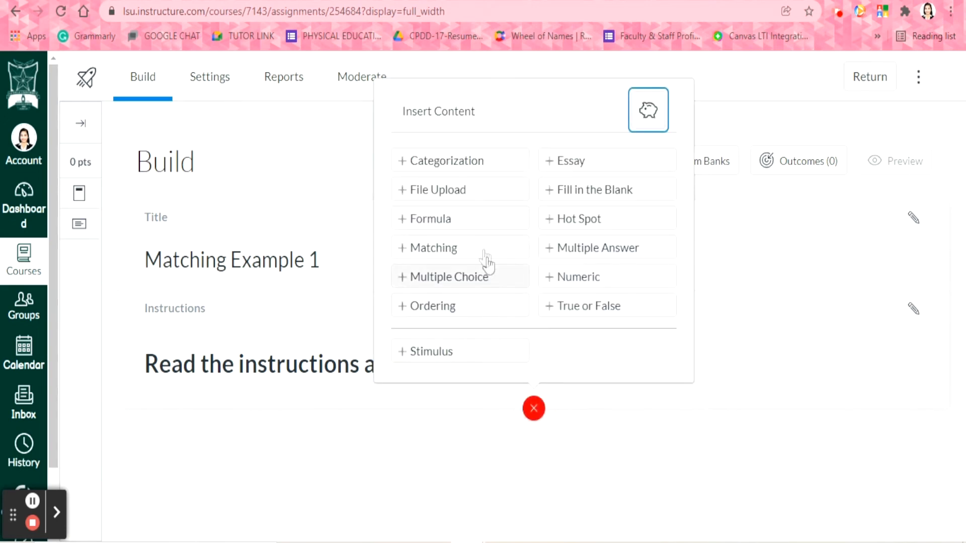
click(437, 247)
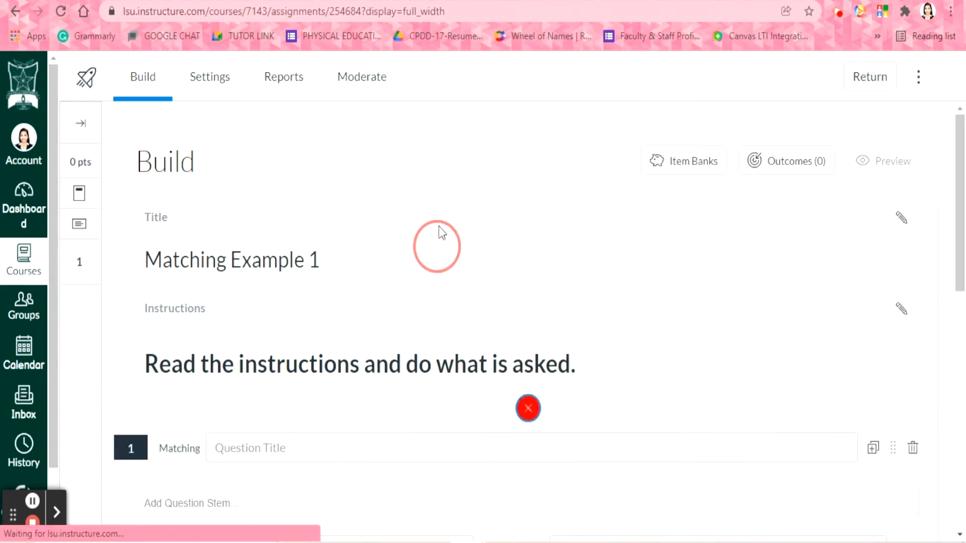
click(361, 450)
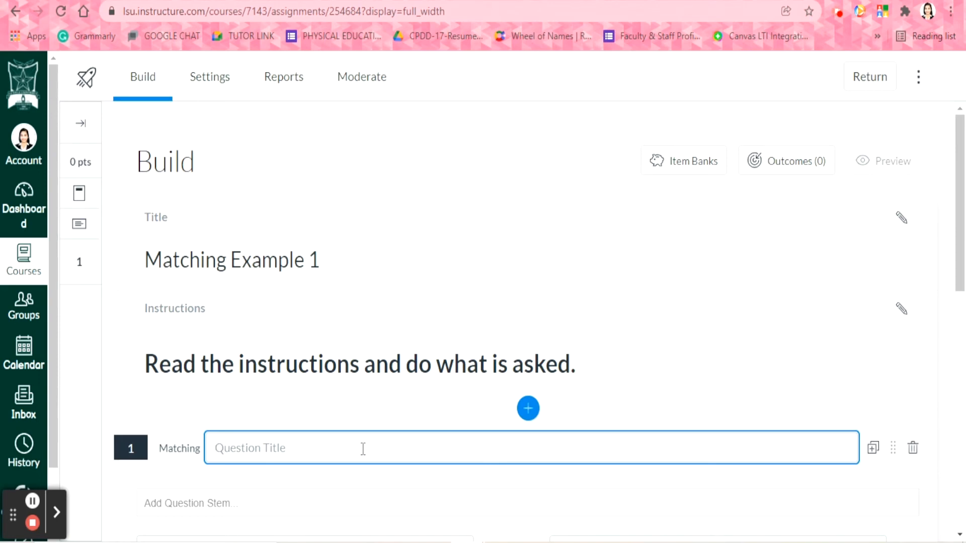
text(Matching)
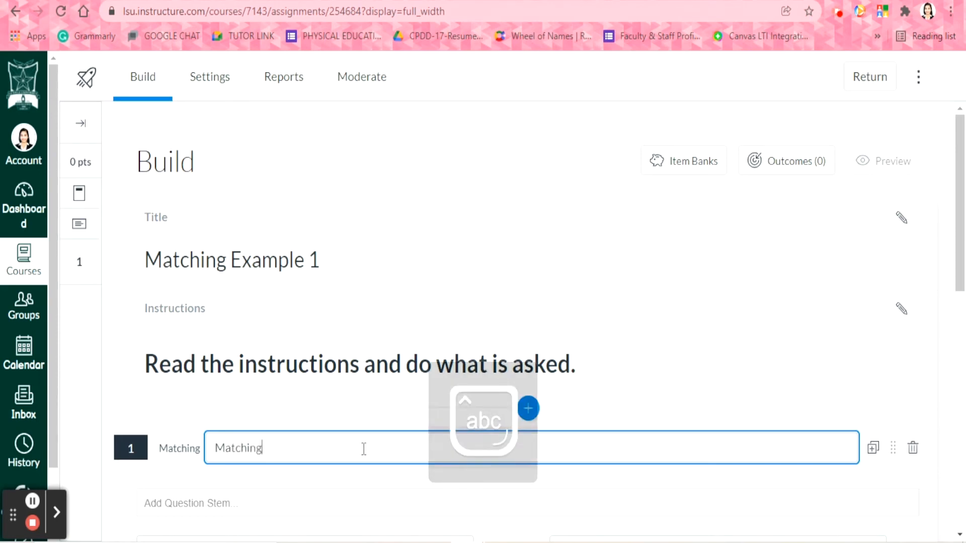
click(658, 413)
scroll(459, 445, down, 2)
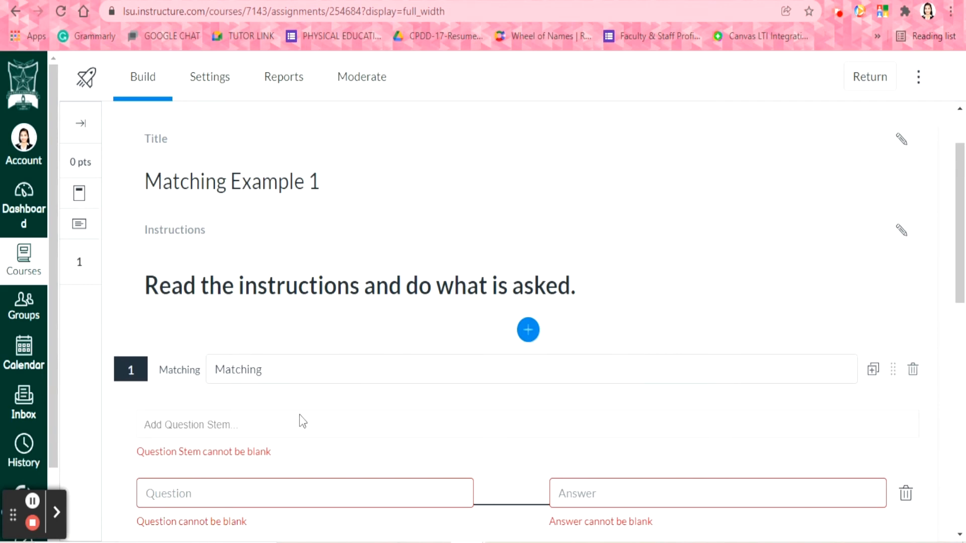
Enter "Match the inventions to its correct inventors." as the question stem.
click(289, 427)
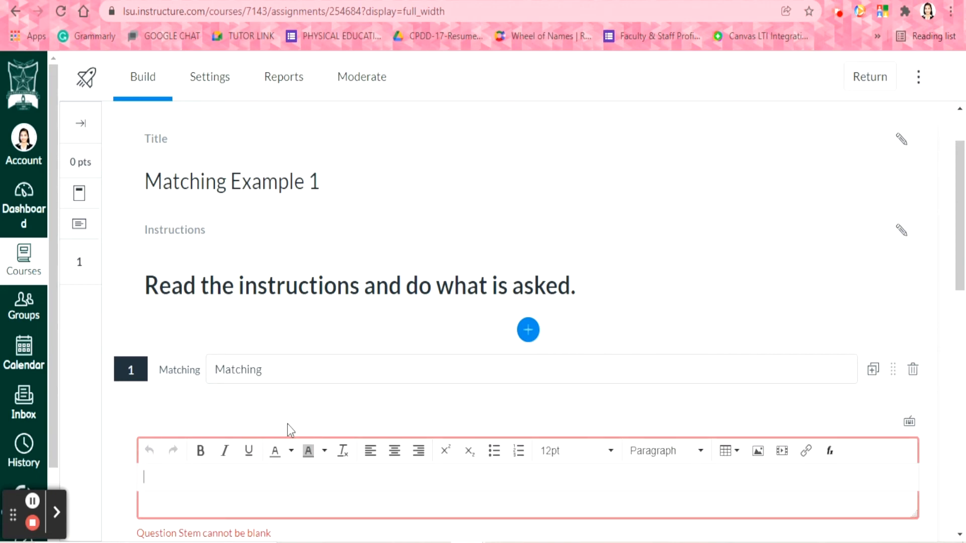
text(Match t)
text(he inventi)
text(ons to the co)
text(rrect inv)
text(ent)
key(BackSpace)
key(BackSpace)
key(BackSpace)
key(BackSpace)
key(BackSpace)
key(BackSpace)
key(BackSpace)
key(BackSpace)
key(BackSpace)
key(BackSpace)
key(BackSpace)
key(BackSpace)
key(BackSpace)
key(BackSpace)
key(BackSpace)
key(BackSpace)
key(BackSpace)
key(BackSpace)
text(its co)
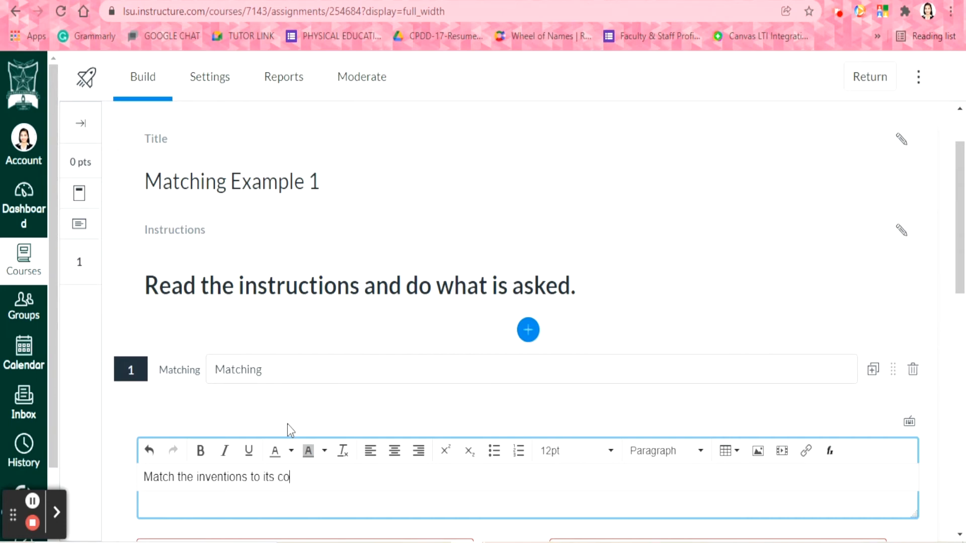
text(rrect inventors.)
Try bold on the whole question stem and set its text to 24pt in black.
key(ctrl+a)
click(201, 451)
click(562, 453)
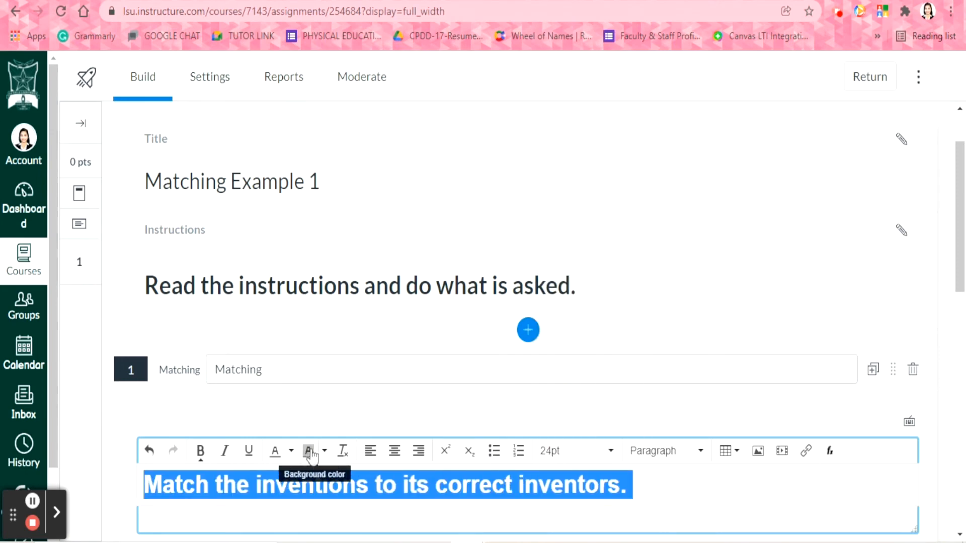
click(291, 451)
click(235, 368)
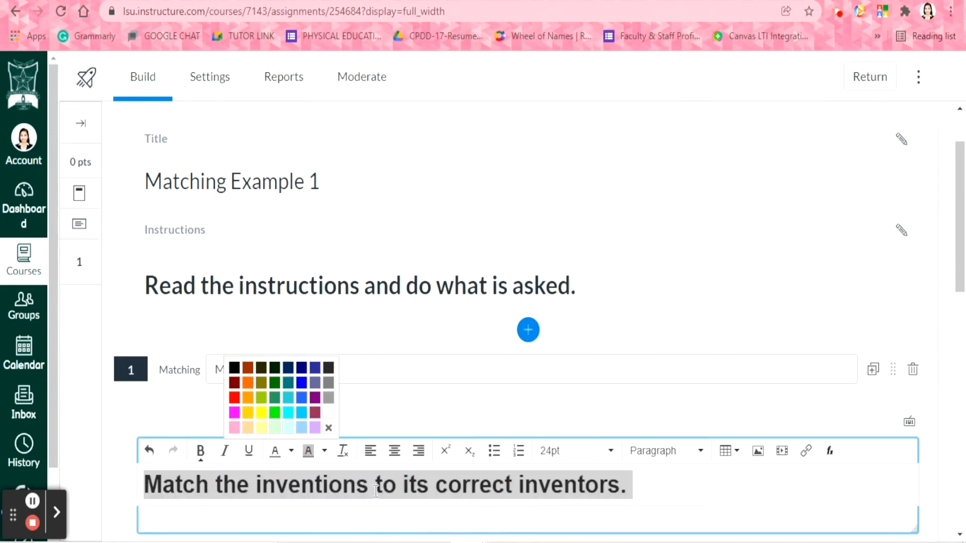
click(606, 501)
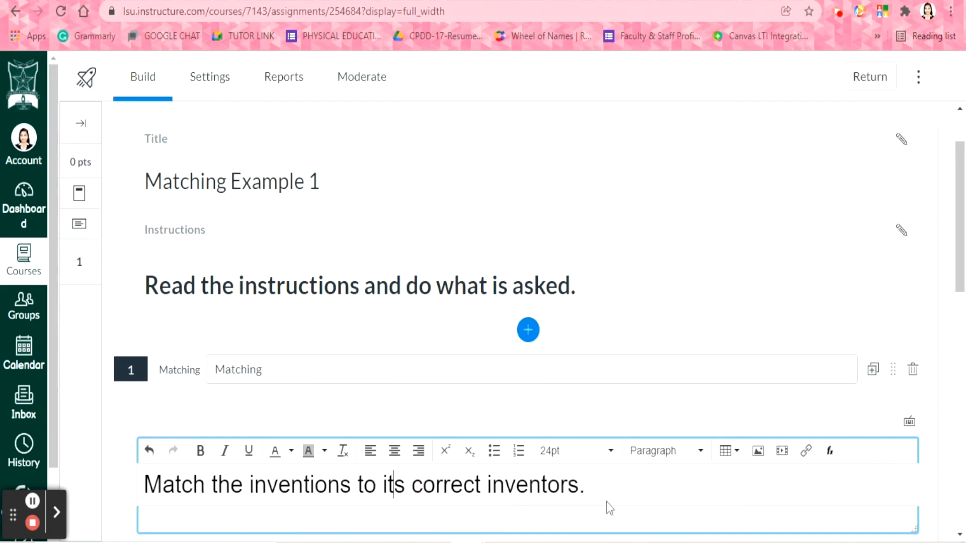
Fill in the first matching pair with telephone as the question and Alexander Graham Bell as the answer.
scroll(704, 478, down, 3)
click(335, 408)
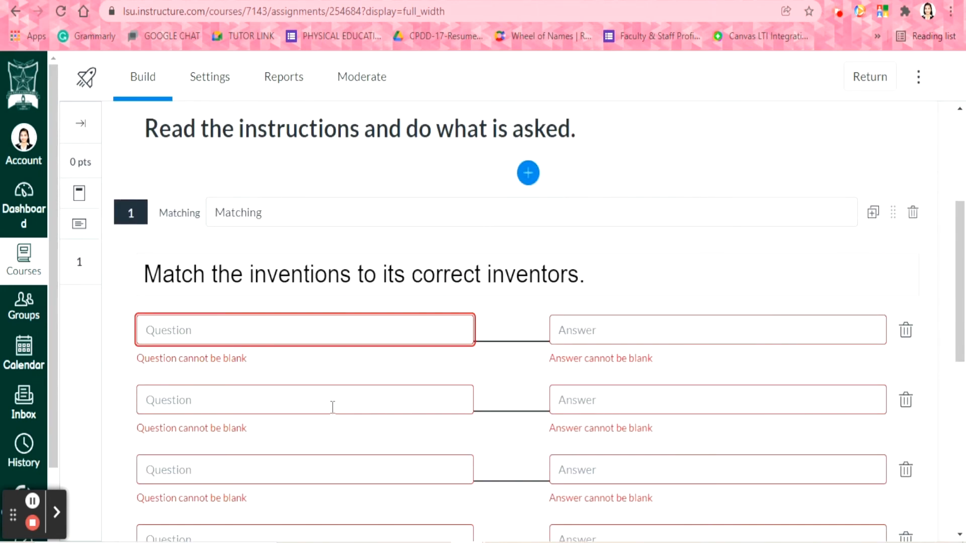
text(telephone)
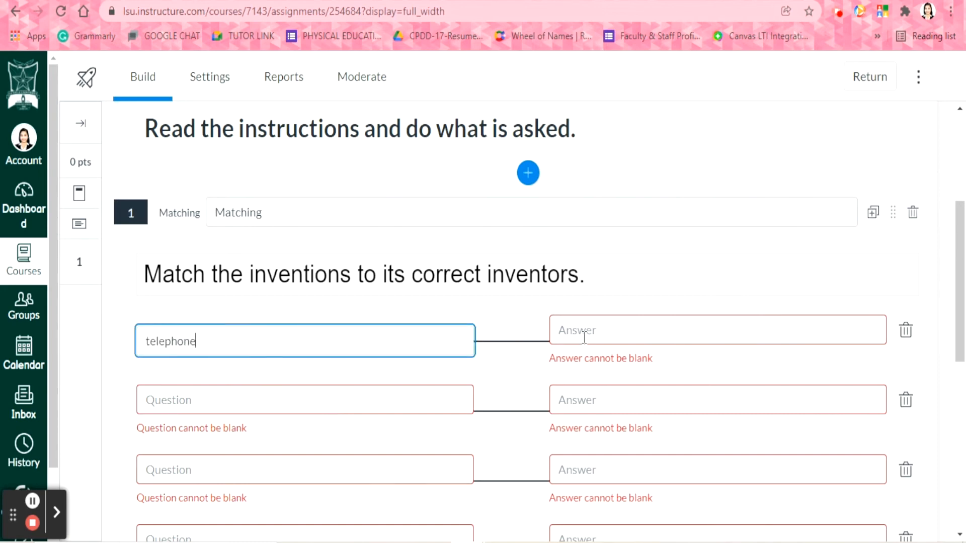
click(584, 337)
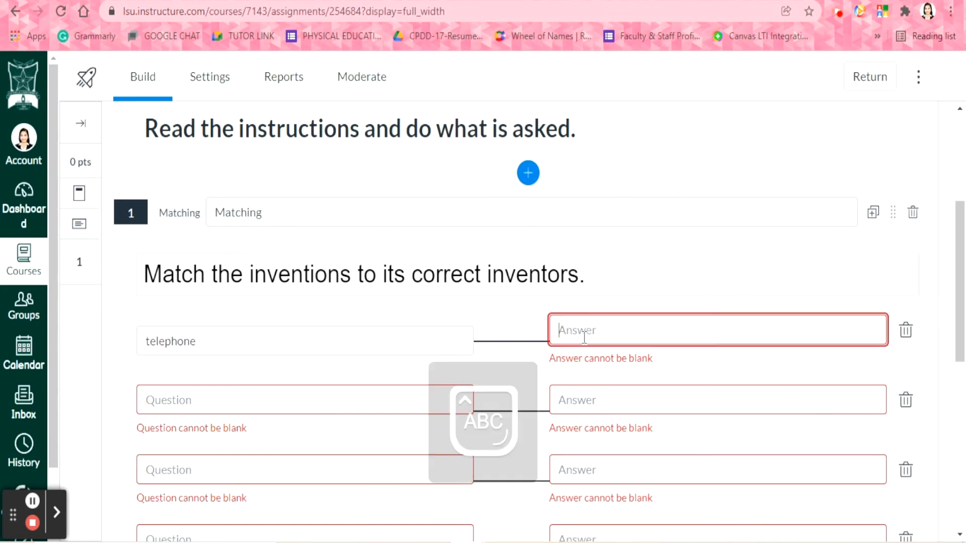
text(Alexander)
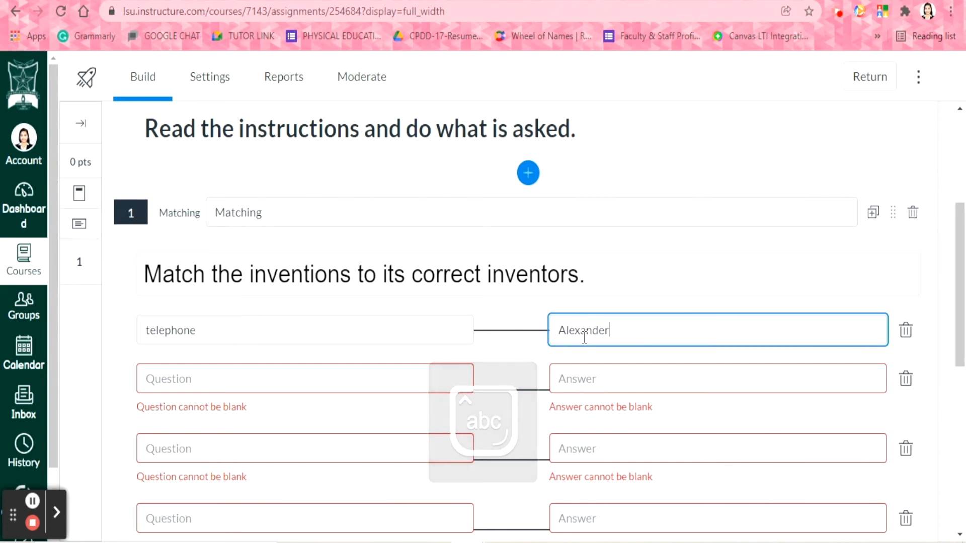
text( Graha)
key(BackSpace)
key(BackSpace)
text(ahan Bell)
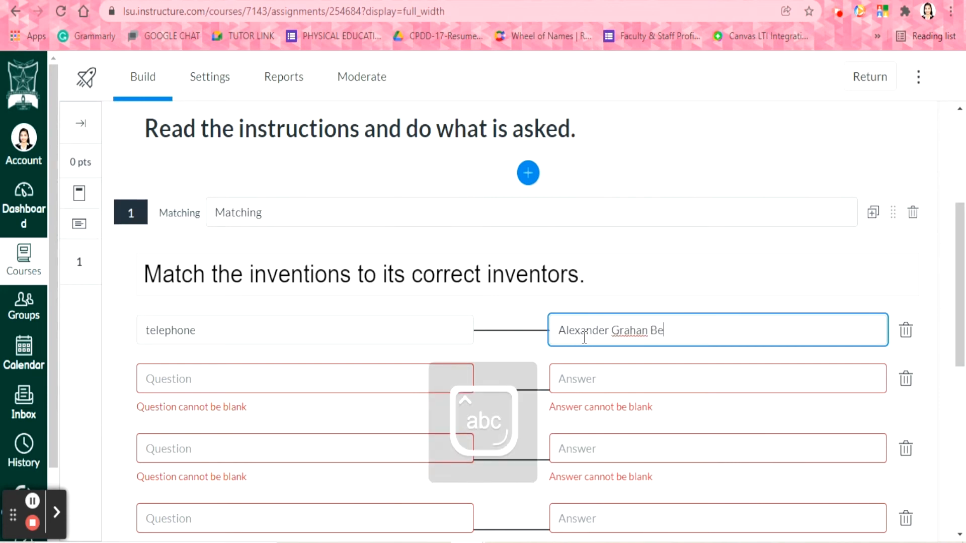
click(649, 331)
key(BackSpace)
text(m)
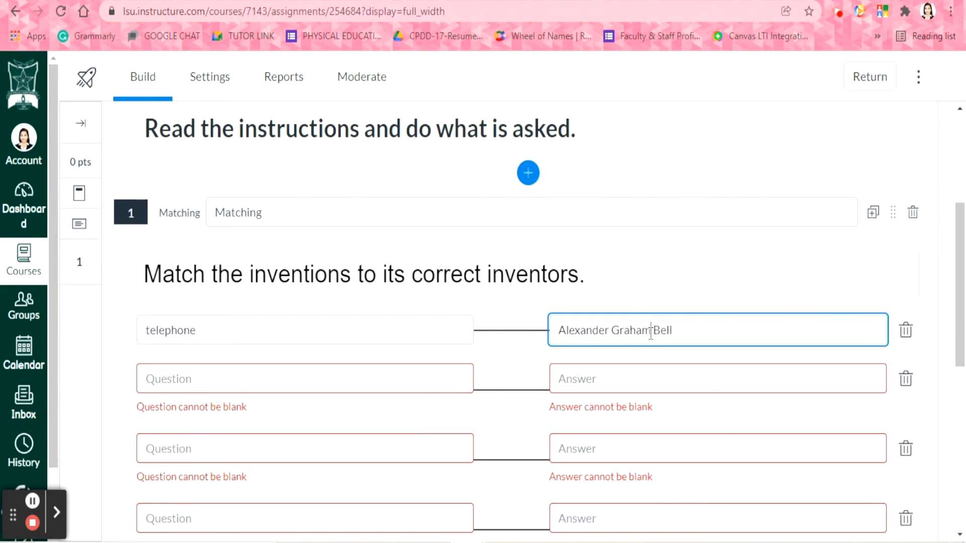
Fill in the second matching pair with bulb as the question and Thomas Edison as the answer.
click(380, 381)
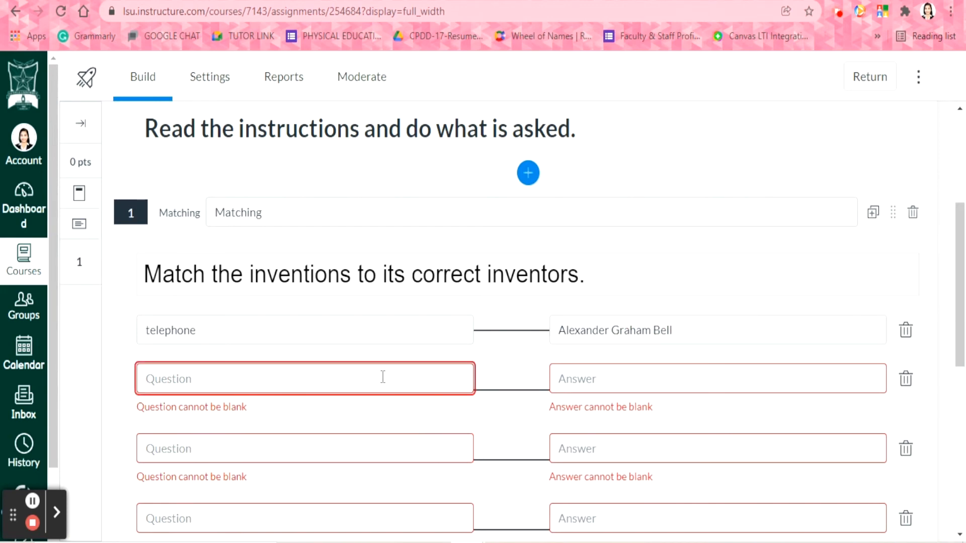
text(bulb)
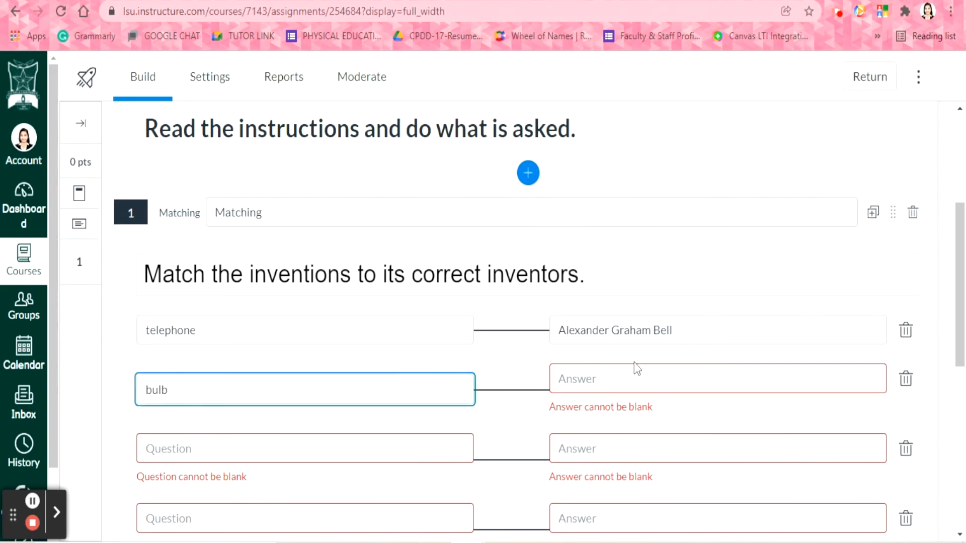
click(633, 378)
text(Tho)
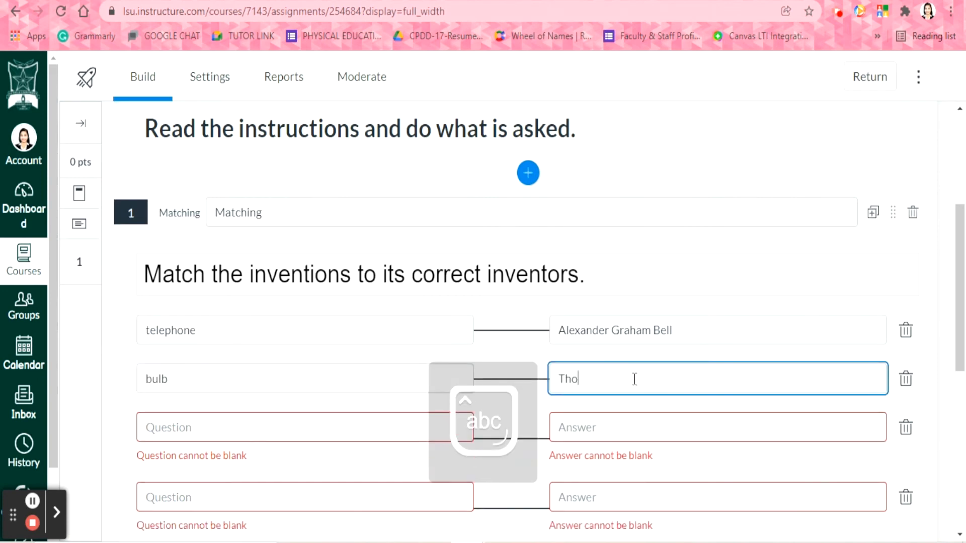
text(mas Edison)
Fill in the third matching pair with computer as the question and Charles Babbage as the answer.
click(362, 423)
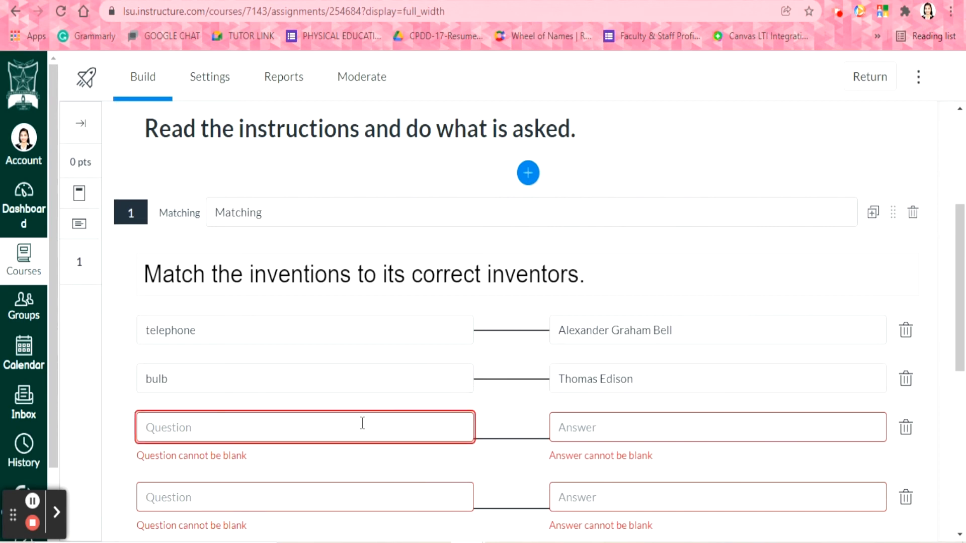
text(cmomputer)
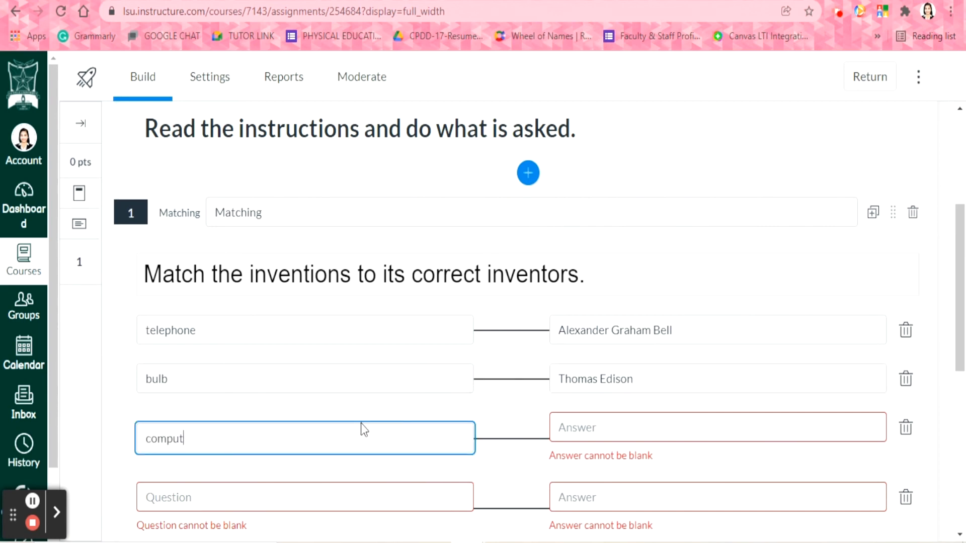
click(606, 429)
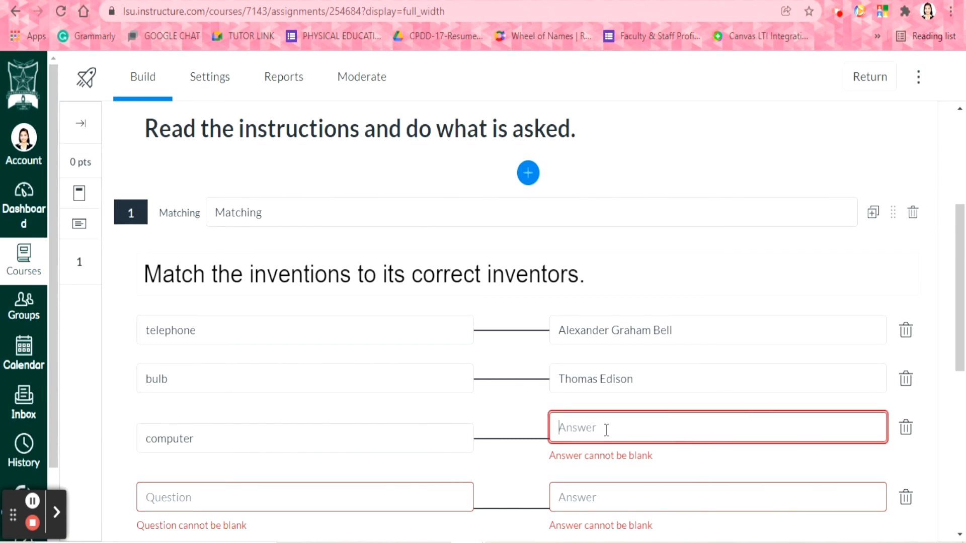
key(Caps_Lock)
text(CH)
key(BackSpace)
key(Caps_Lock)
text(harles)
key(Caps_Lock)
text(B)
key(Caps_Lock)
text(abbage)
Remove the empty fourth matching pair and add a blank additional distractor to the question.
scroll(272, 231, down, 1)
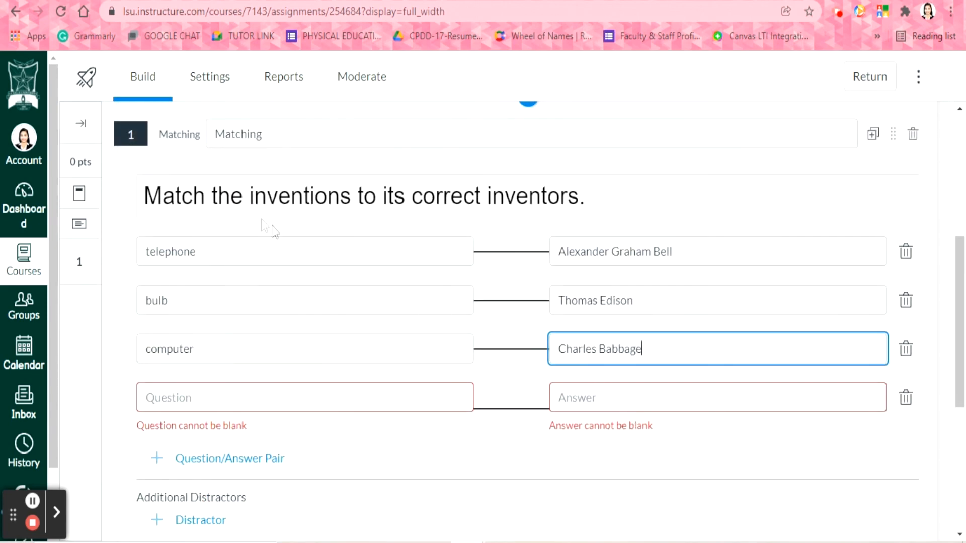
click(907, 402)
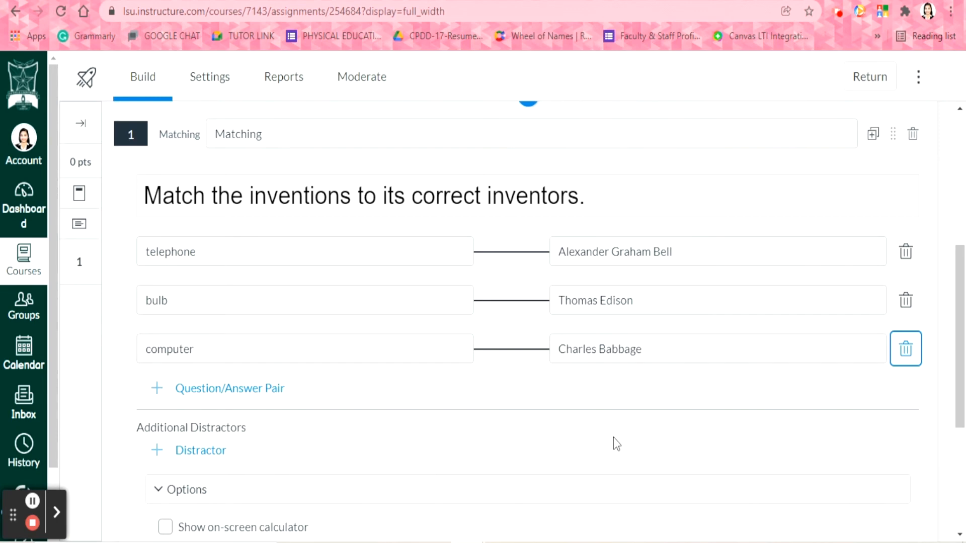
scroll(524, 418, down, 1)
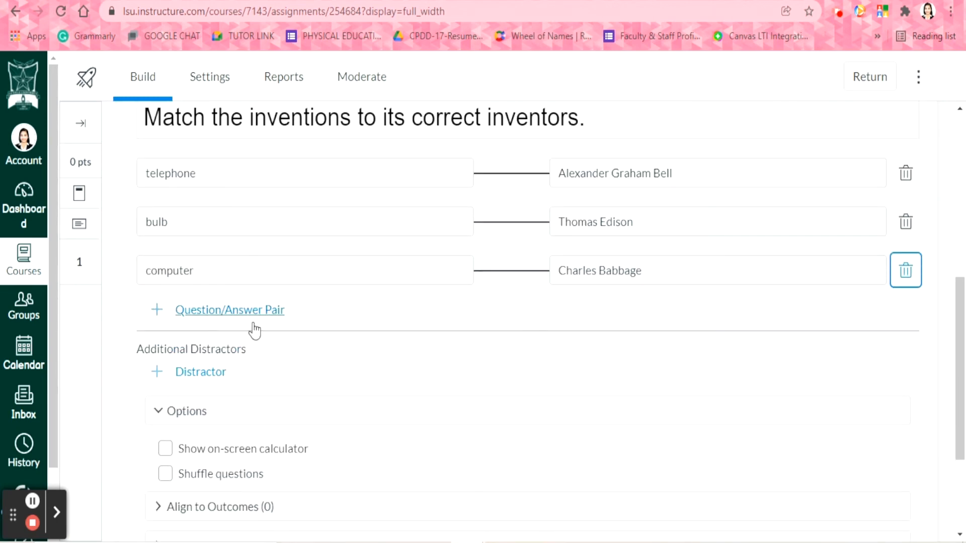
click(217, 375)
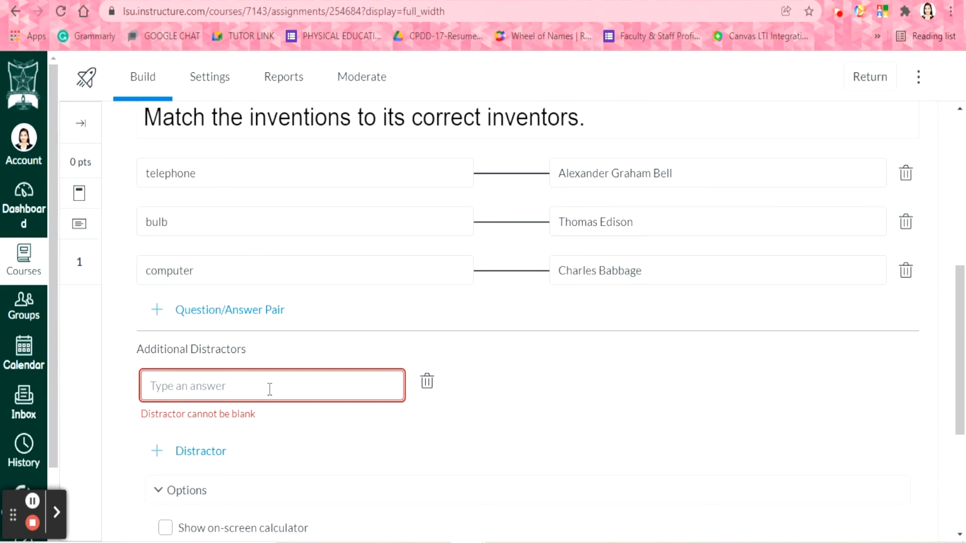
key(Caps_Lock)
key(Caps_Lock)
text(Abraham)
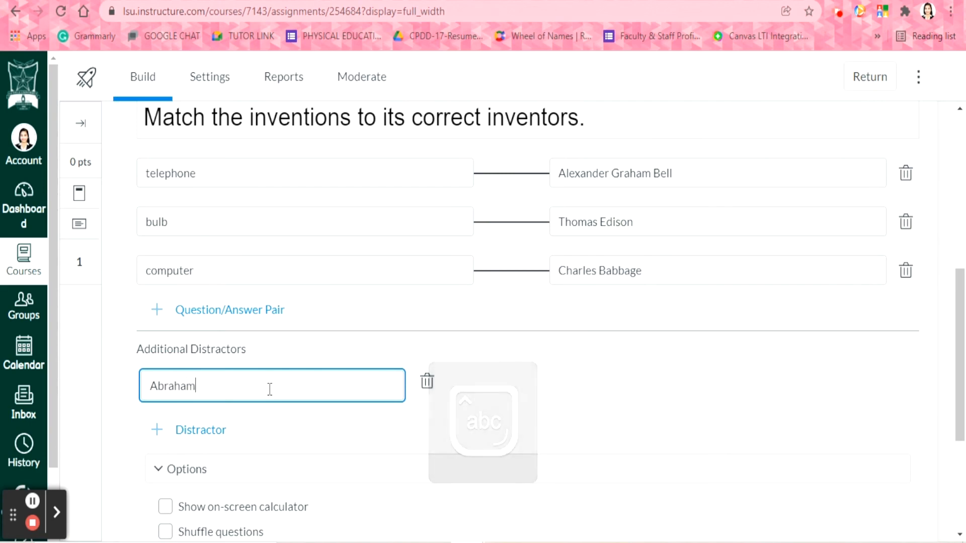
key(BackSpace)
key(BackSpace)
key(BackSpace)
key(BackSpace)
key(BackSpace)
key(BackSpace)
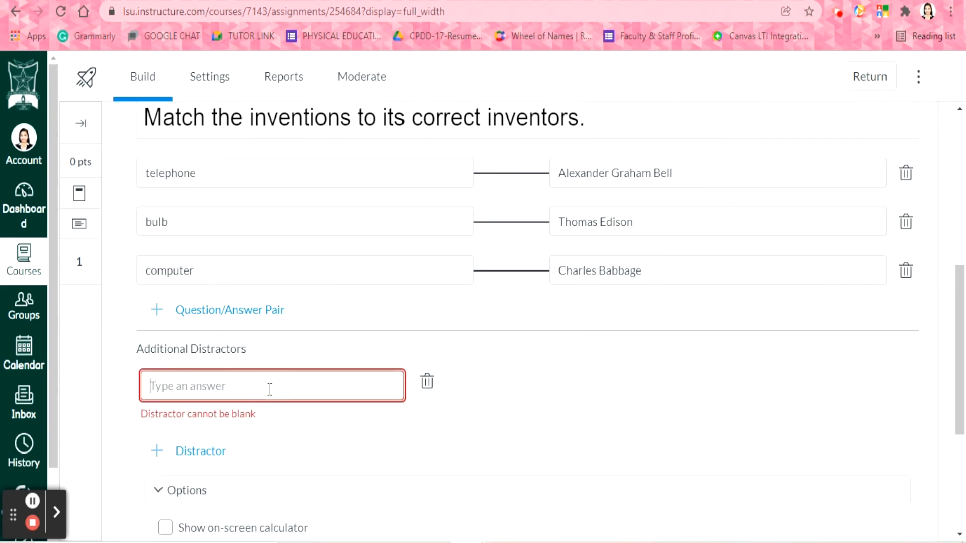
Enter Abraham Lincoln as the additional distractor.
key(Caps_Lock)
text(A)
key(Caps_Lock)
text(braham)
key(Caps_Lock)
text(L)
key(Caps_Lock)
text(incoln)
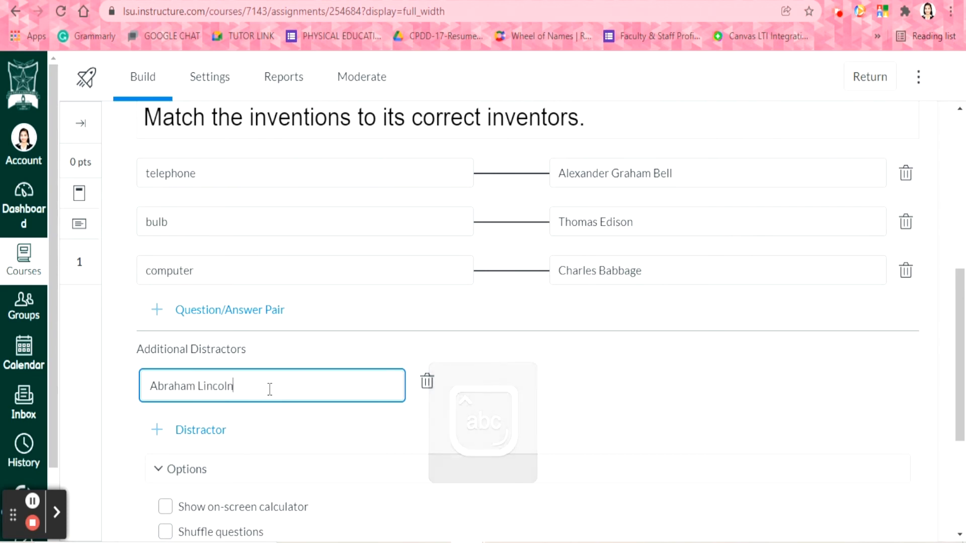
click(539, 408)
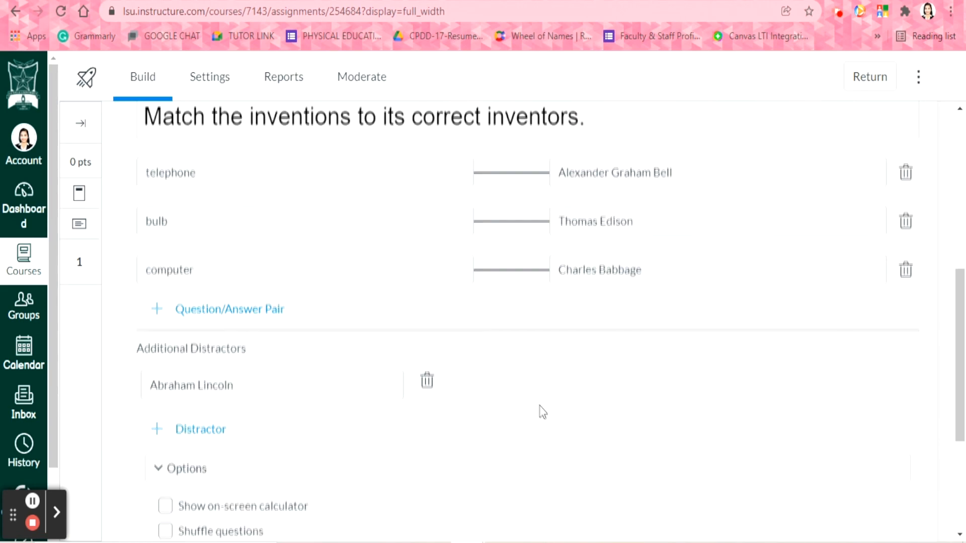
Finish editing the matching question and save it to the quiz.
scroll(542, 411, down, 4)
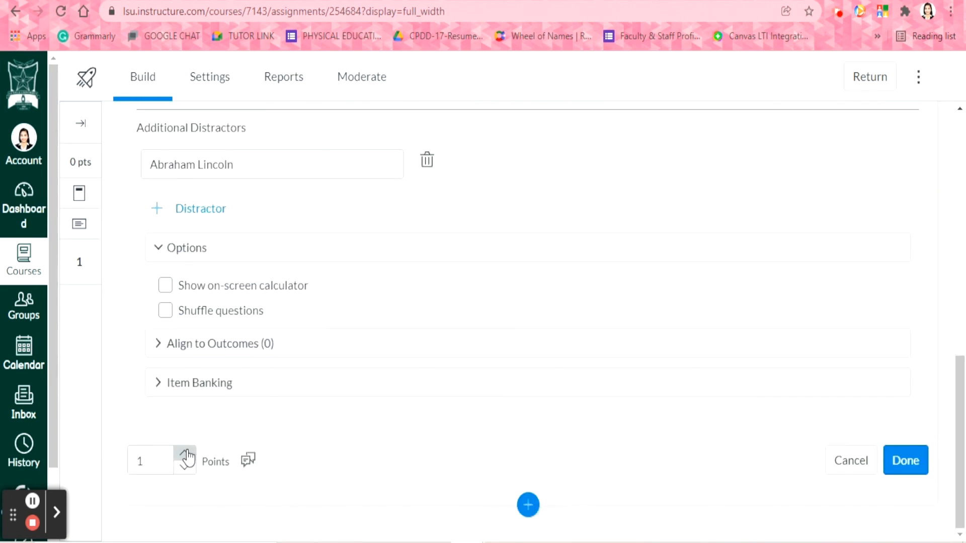
click(921, 452)
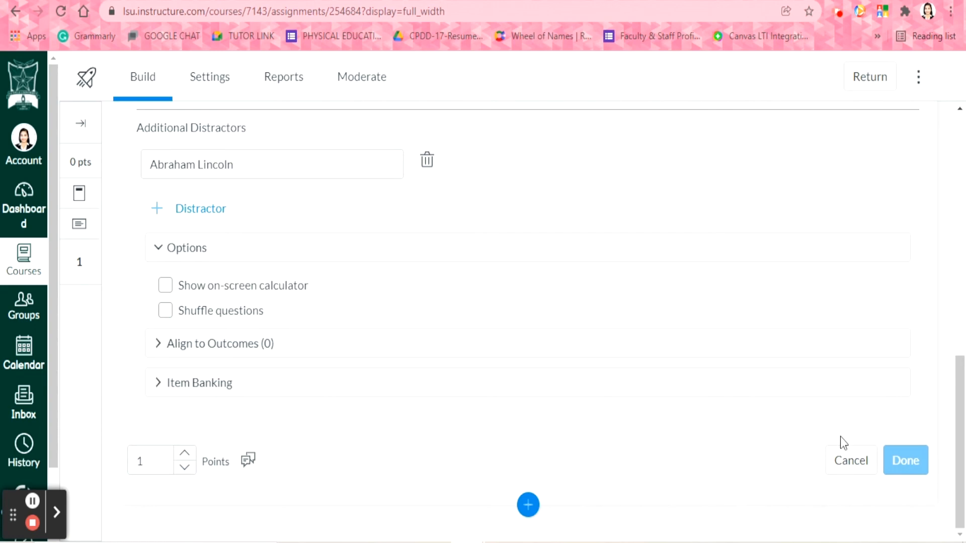
click(915, 464)
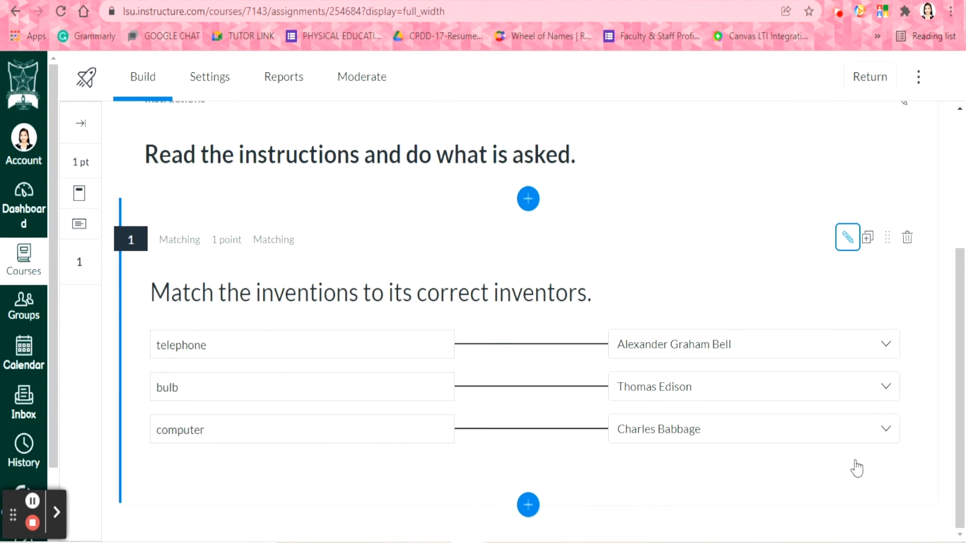
Open the preview of the Matching Example 1 quiz at its matching question.
scroll(832, 218, up, 4)
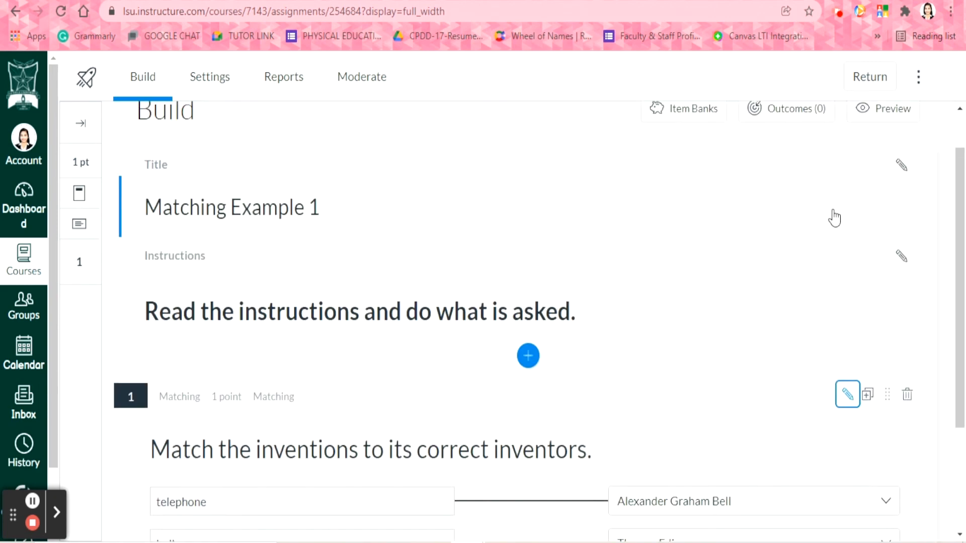
click(849, 166)
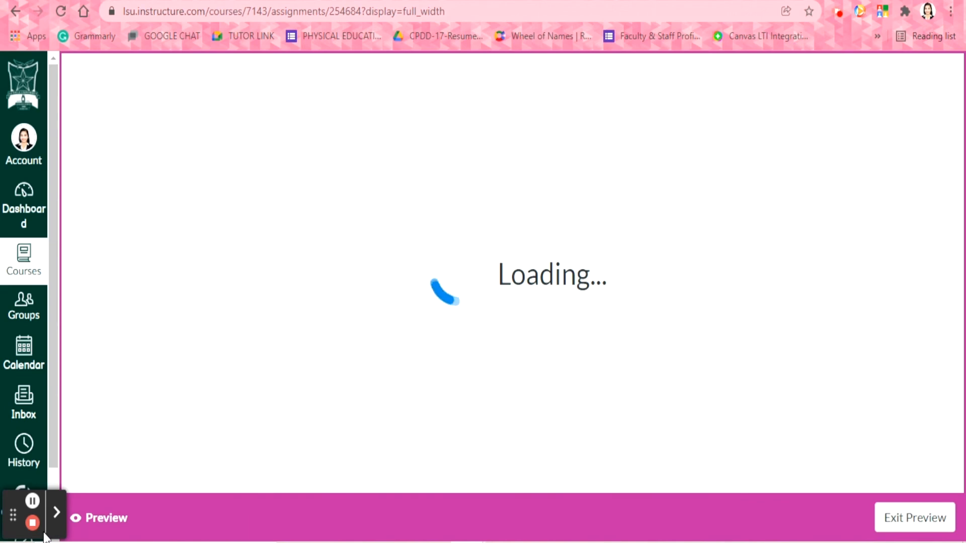
scroll(360, 351, down, 2)
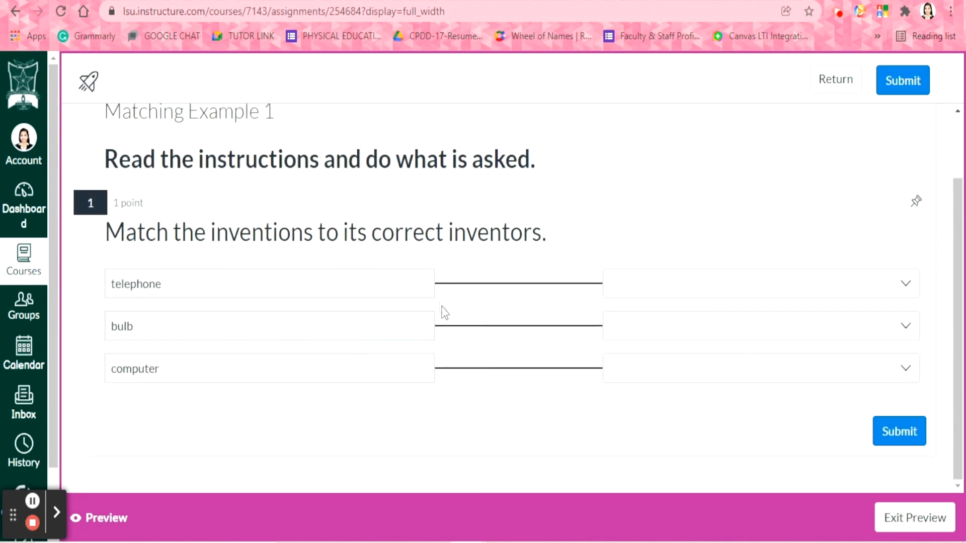
Match telephone to Alexander Graham Bell, bulb to Thomas Edison and computer to Charles Babbage in the preview, and submit the answers.
click(684, 288)
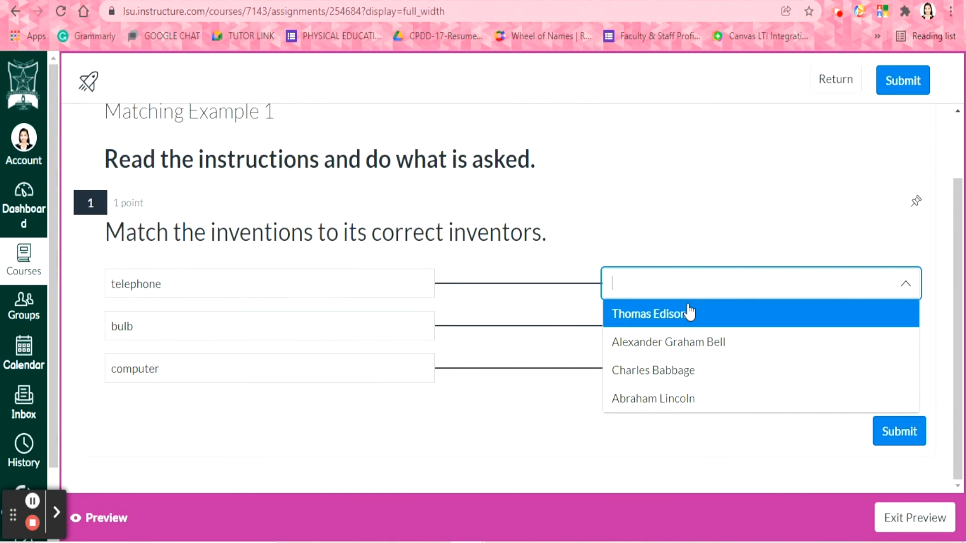
click(690, 342)
click(689, 326)
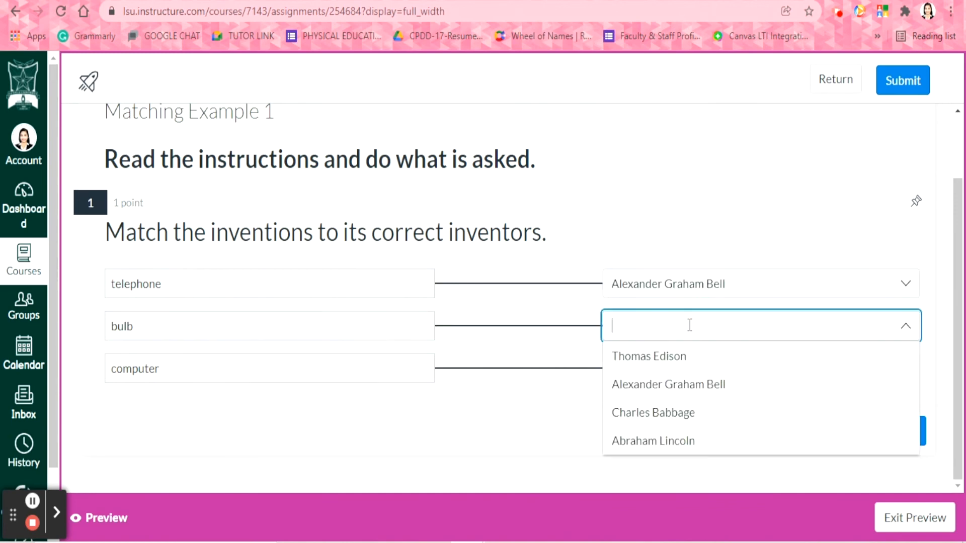
click(690, 362)
click(683, 377)
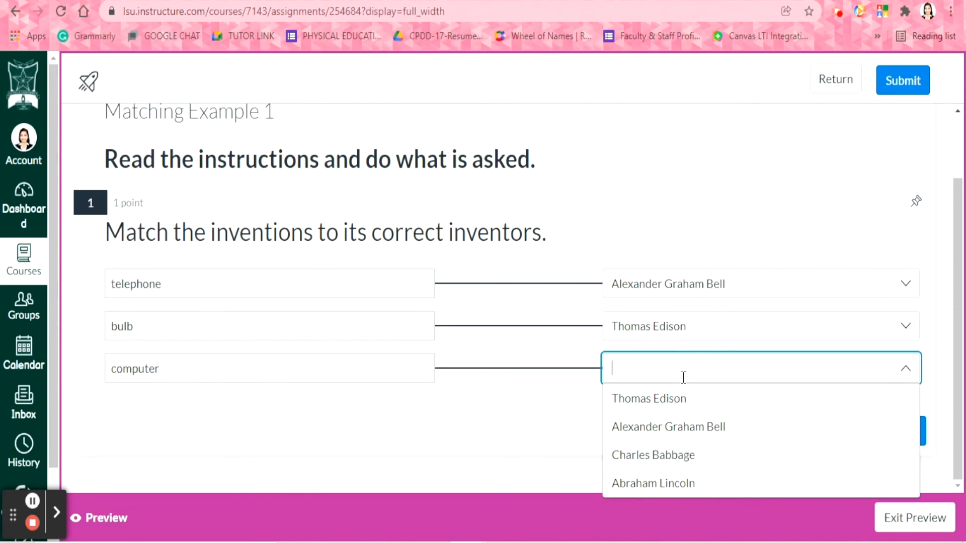
click(692, 458)
click(884, 447)
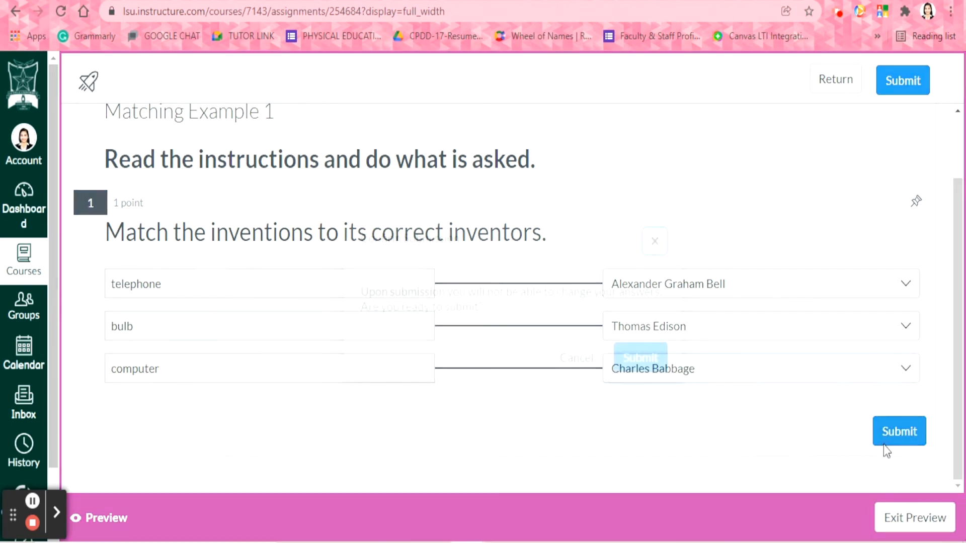
click(629, 365)
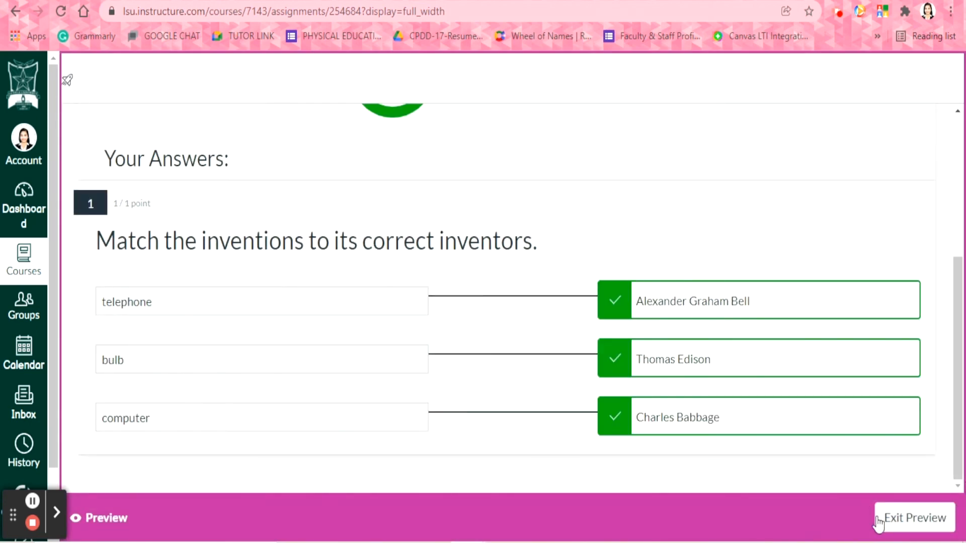
Review the graded preview answers and exit back to the matching question in the quiz builder.
scroll(861, 494, up, 2)
click(902, 518)
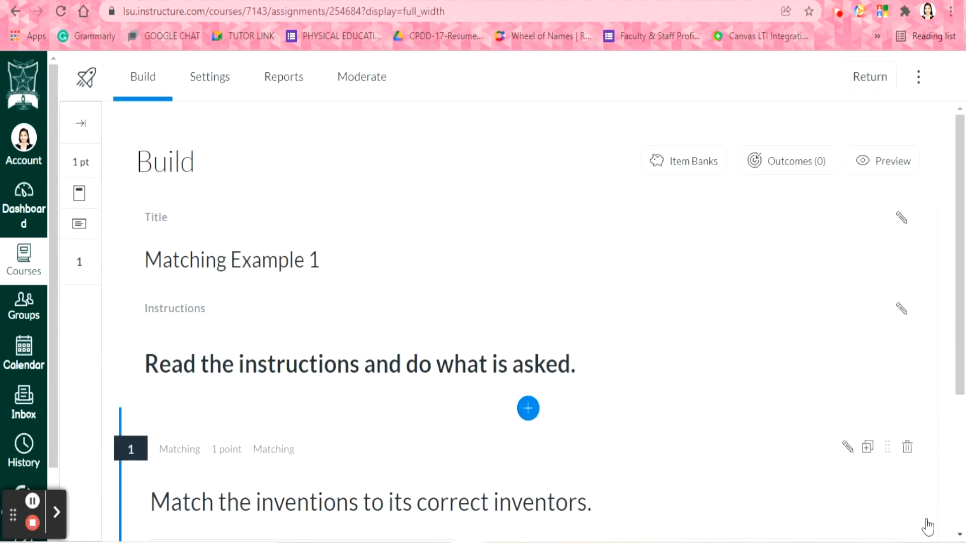
scroll(791, 317, down, 4)
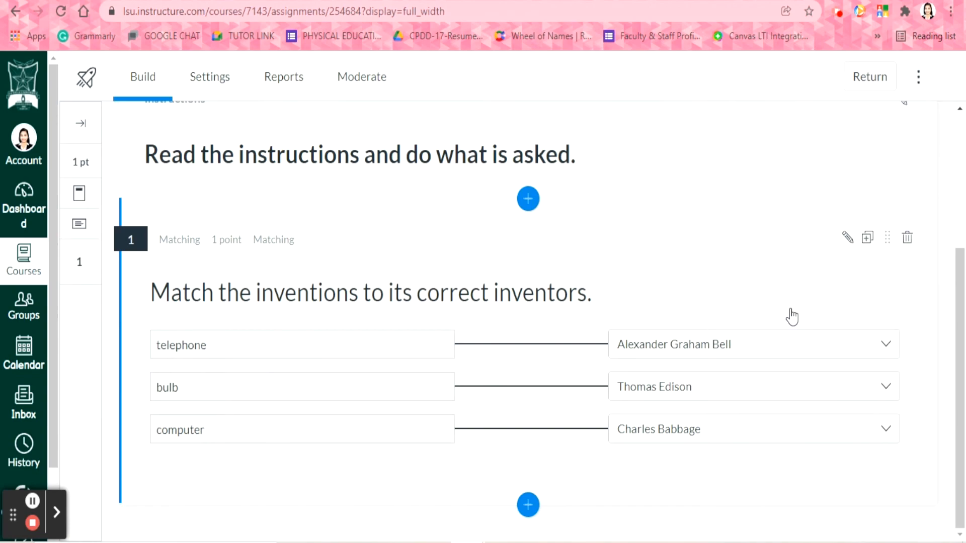